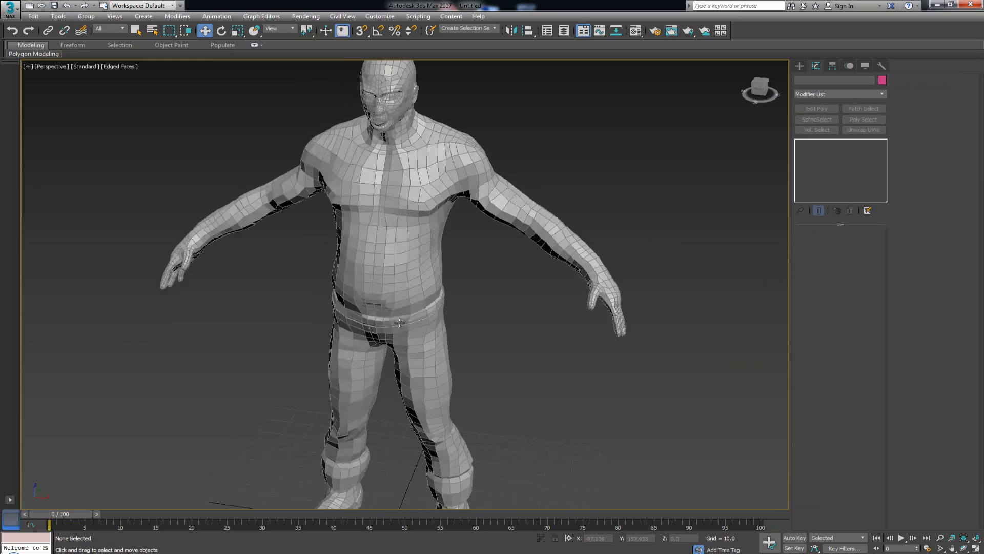
- Select the character's body mesh and add an Unwrap UVW modifier to it
left_click(395, 326)
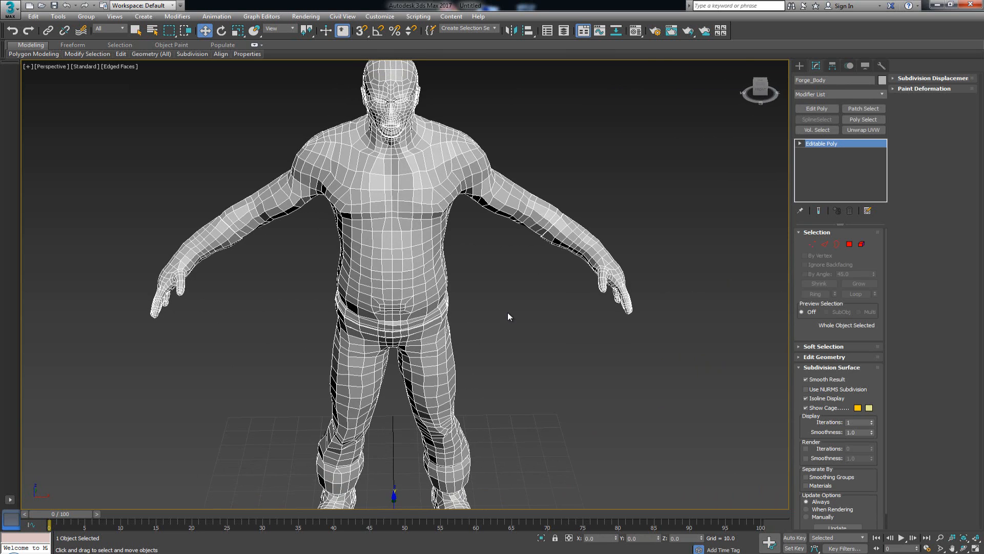
left_click(852, 130)
middle_click_drag(379, 244, 388, 234)
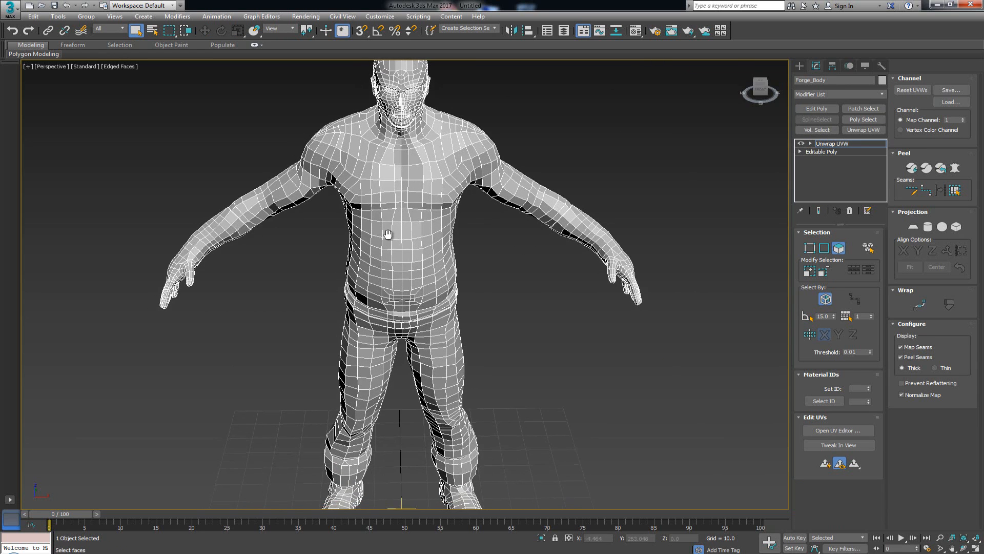
- Open the UV editor for the body and place its window beside the character so both stay visible
left_click(848, 431)
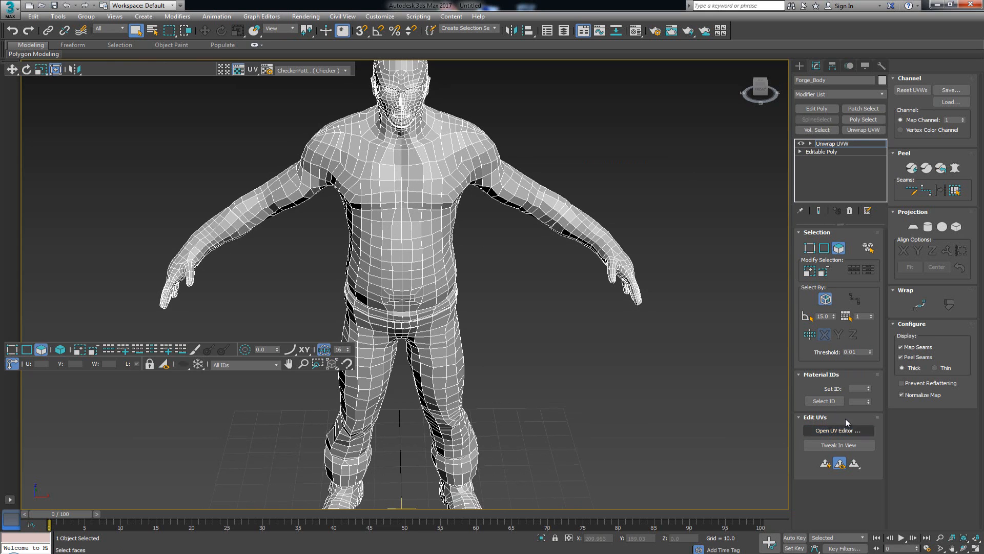
left_click_drag(211, 54, 0, 138)
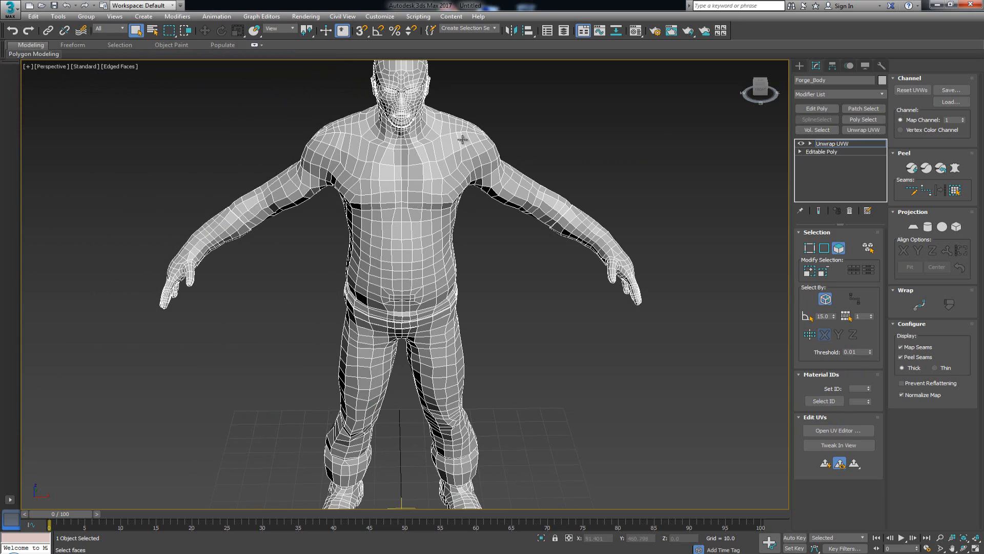
middle_click_drag(412, 133, 416, 156)
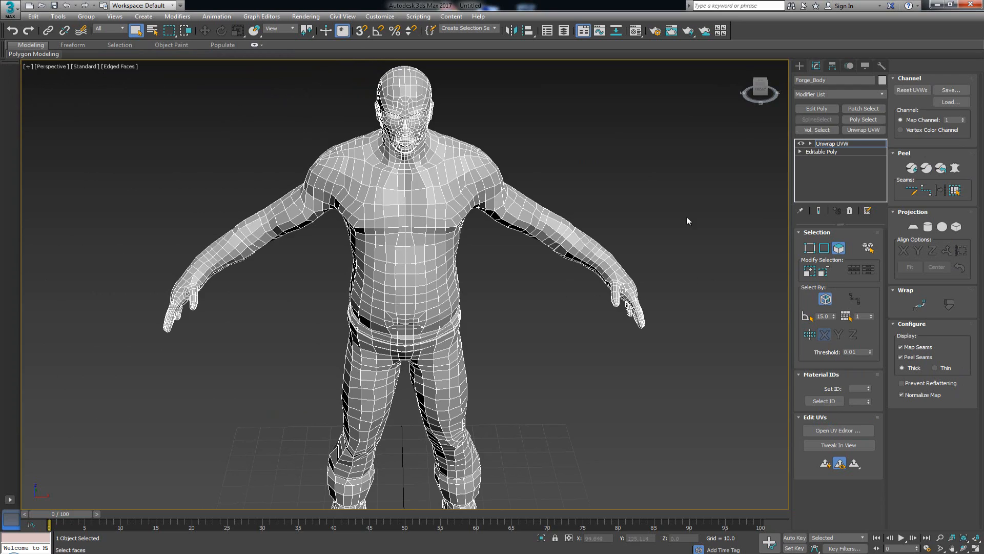
middle_click_drag(573, 252, 616, 273, "alt")
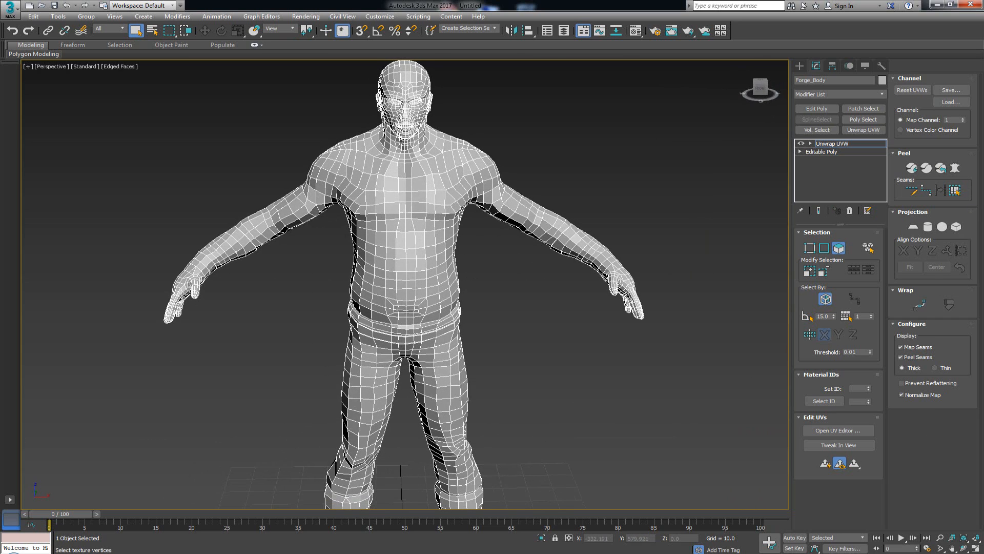
left_click_drag(1, 134, 275, 144)
left_click(850, 430)
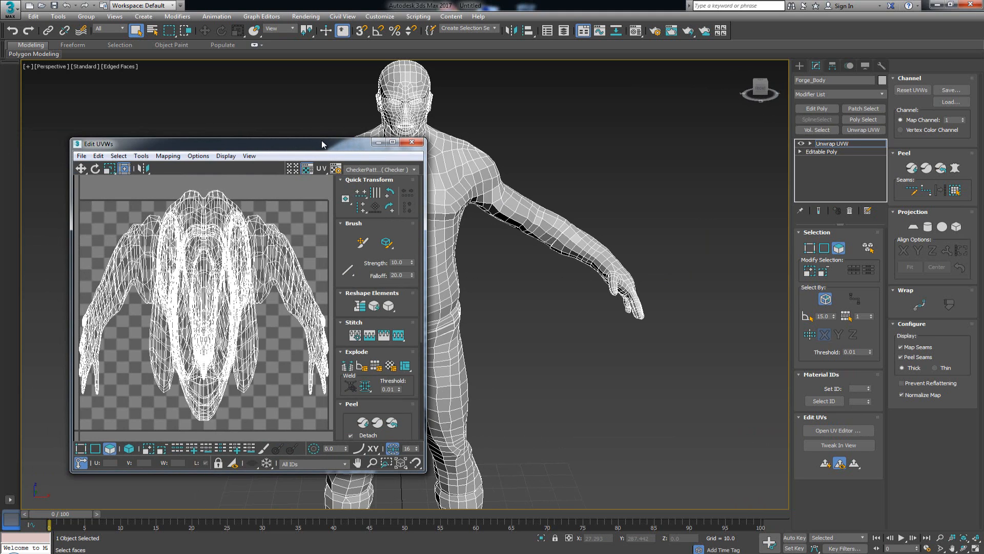
left_click_drag(321, 140, 310, 136)
middle_click_drag(487, 195, 547, 198)
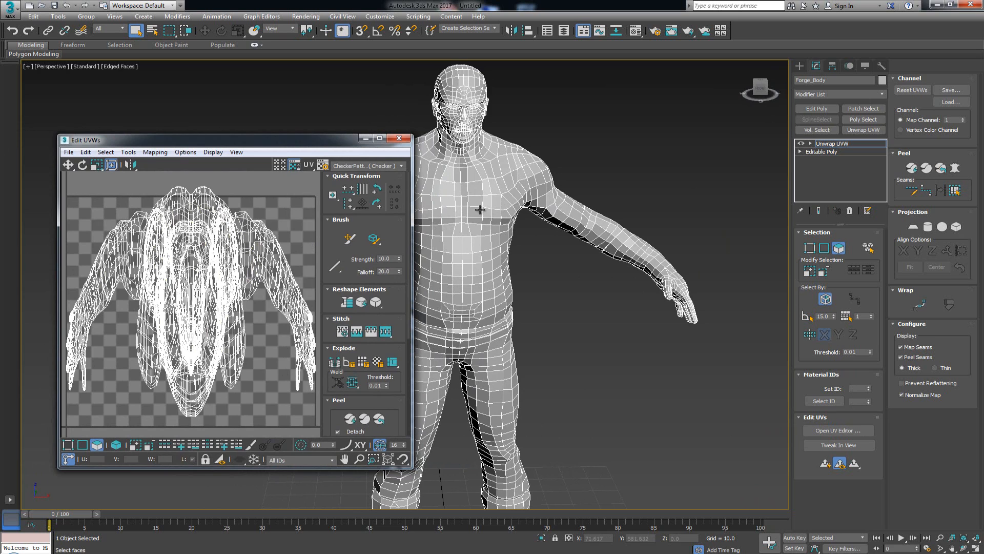
left_click_drag(291, 134, 256, 78)
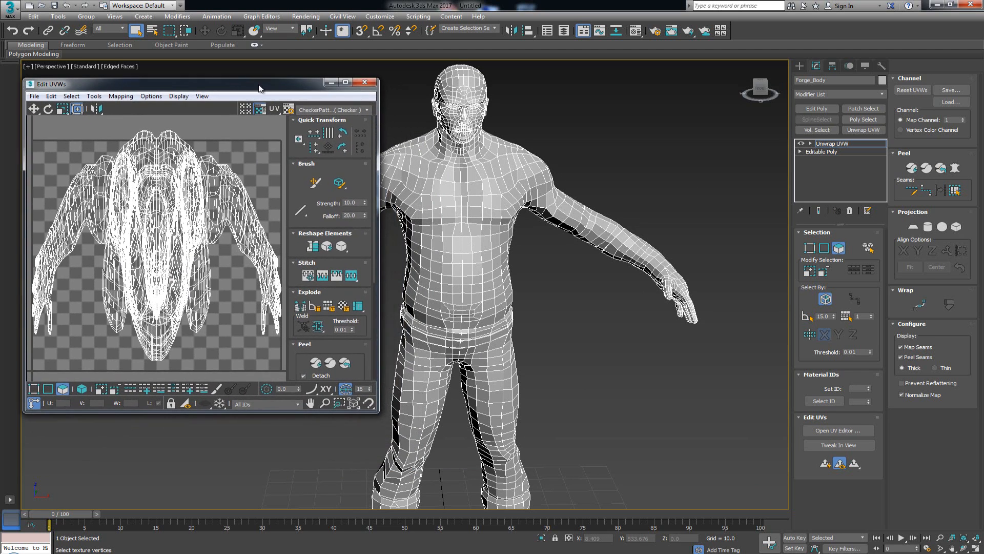
- In edge mode, select the vertical edge loop around the character's left shoulder, running down to the armpit
scroll(489, 264, "up", 5)
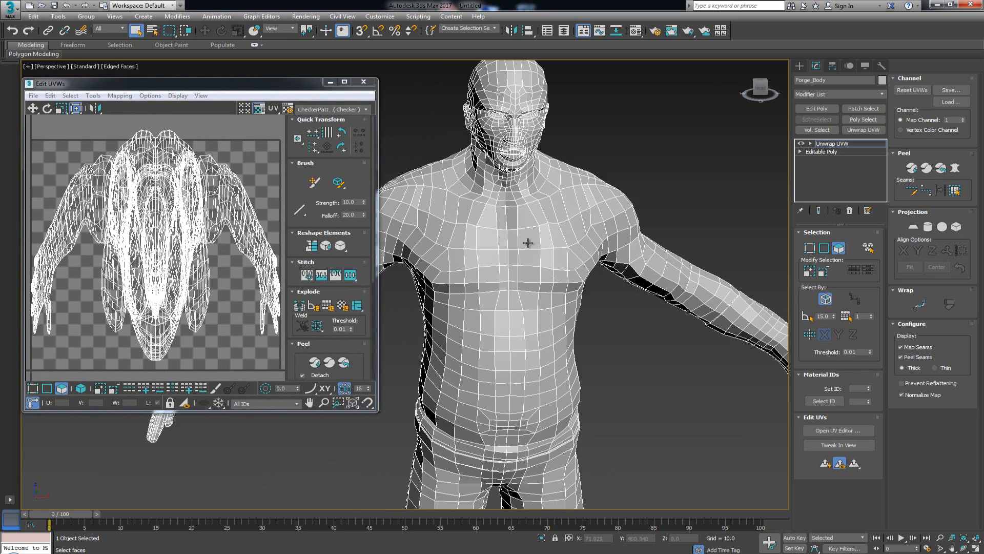
middle_click_drag(529, 244, 544, 258)
key("2")
scroll(563, 293, "up", 3)
scroll(511, 292, "up", 2)
left_click(546, 259)
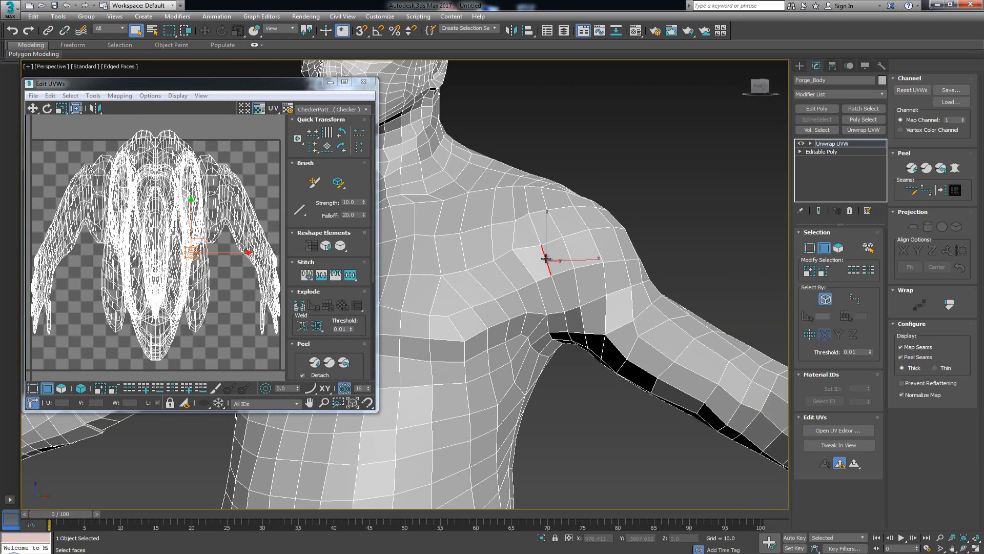
left_click(533, 226)
left_click(527, 200)
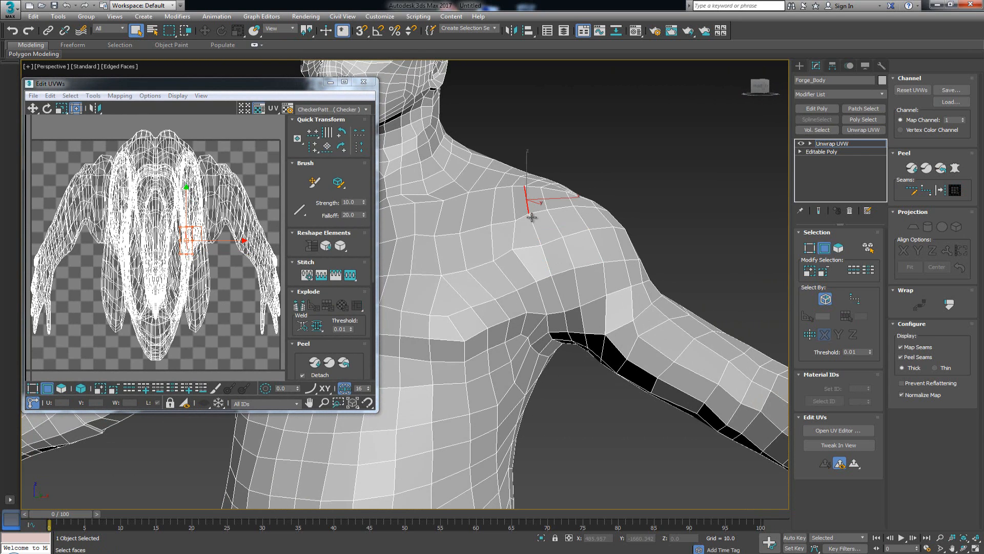
double_click(533, 224)
- Add the matching edge loop around the character's right shoulder to the selection
middle_click_drag(618, 282, 685, 274, "alt")
middle_click_drag(500, 282, 446, 266, "alt")
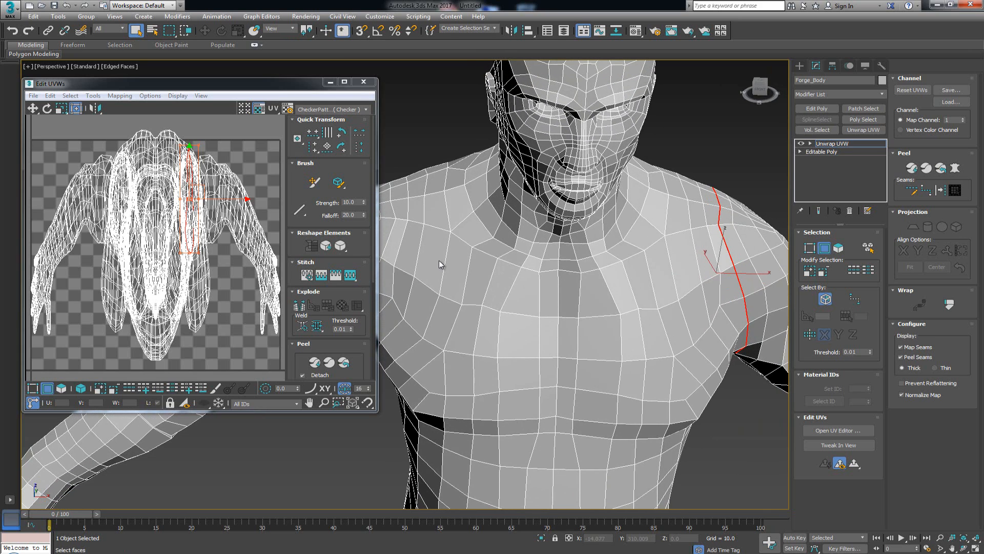
left_click(420, 244, "ctrl")
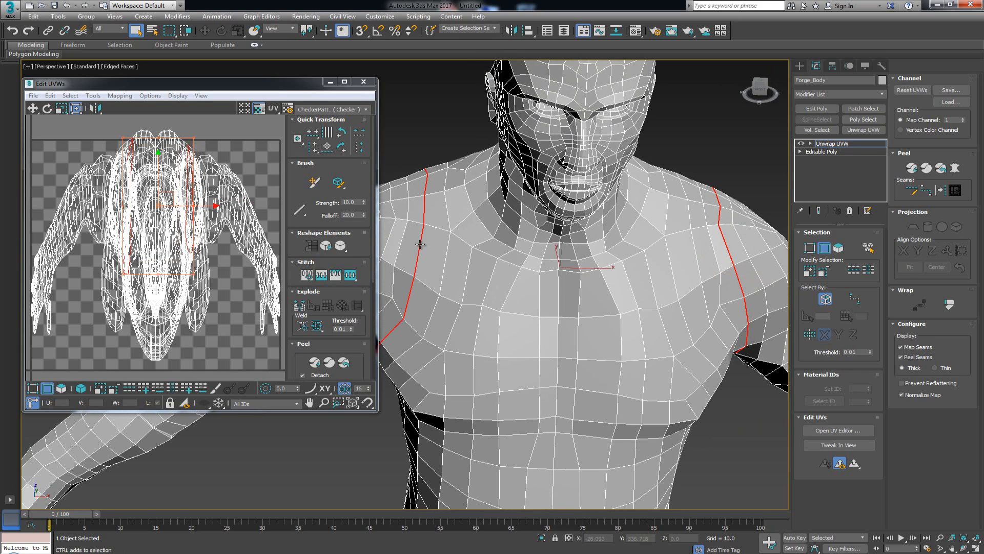
middle_click_drag(582, 297, 531, 275, "alt")
scroll(578, 269, "down", 2)
key("ctrl+z")
key("ctrl+z")
double_click(462, 257, "ctrl")
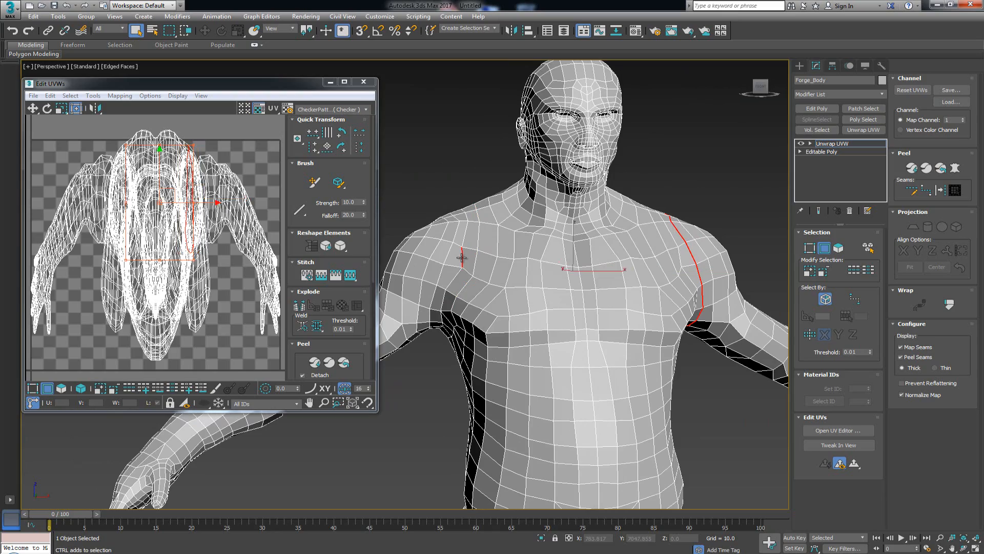
middle_click_drag(557, 284, 516, 276, "alt")
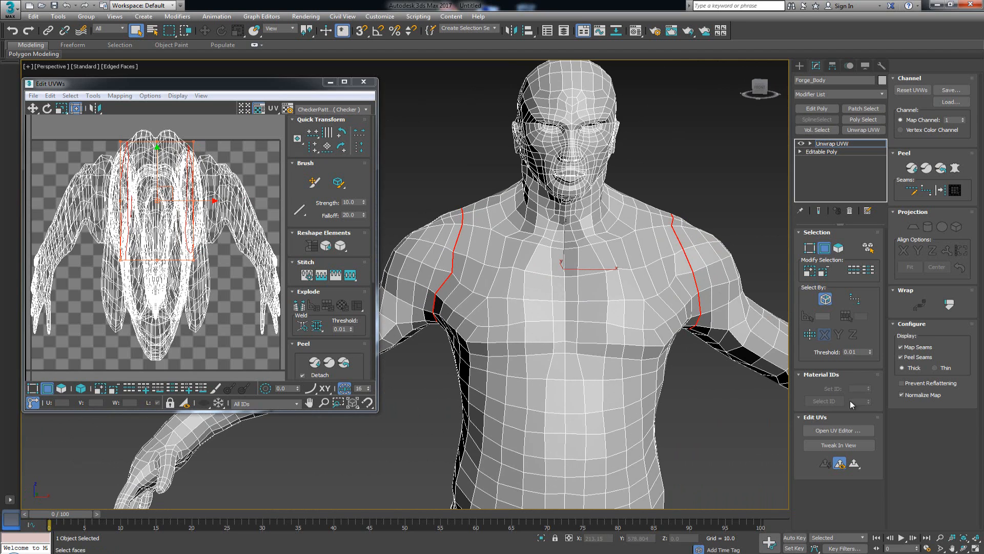
- Convert the selected shoulder loops to peel seams and turn on Peel Mode to separate the arms from the torso
left_click(941, 191)
left_click(235, 150)
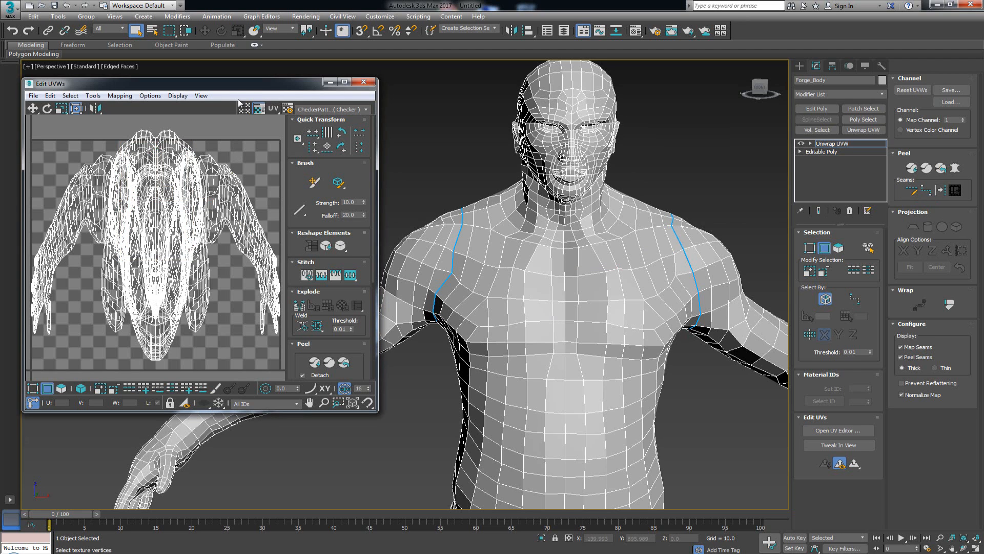
mouse_move(244, 87)
left_mouse_down()
mouse_move(259, 68)
mouse_move(250, 78)
left_mouse_up()
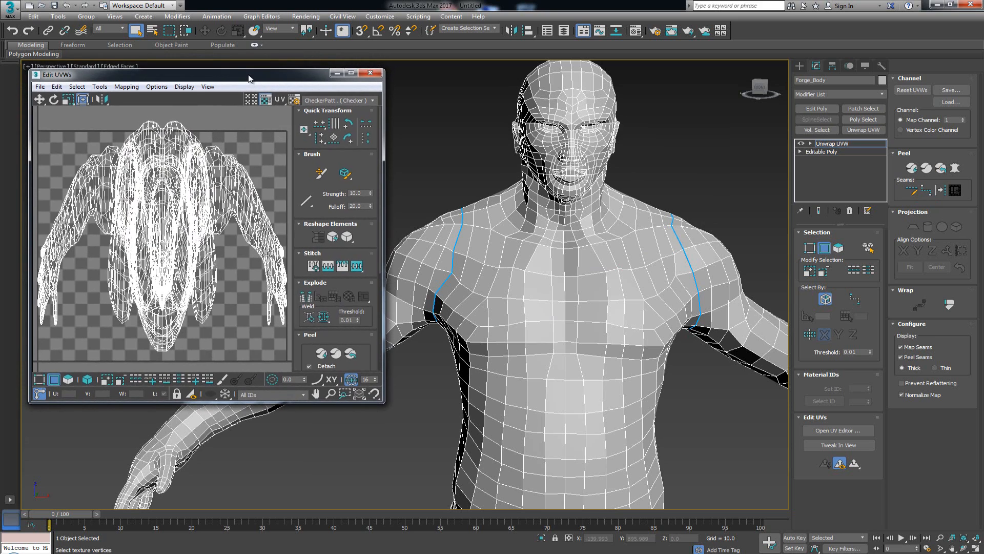
left_click(337, 354)
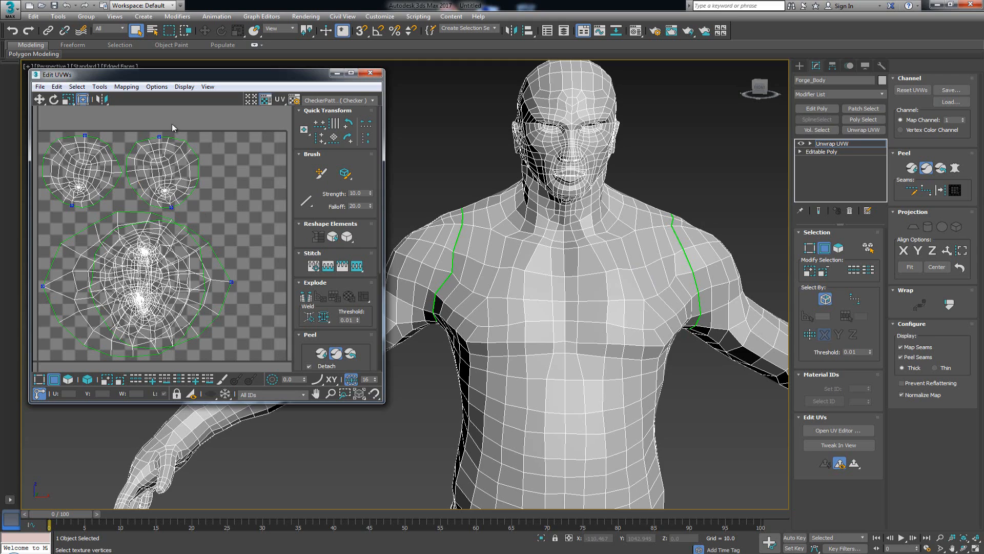
- Draw a point-to-point seam all the way around the character's left forearm, just below the elbow
scroll(649, 318, "up", 1)
middle_click_drag(649, 319, 401, 232)
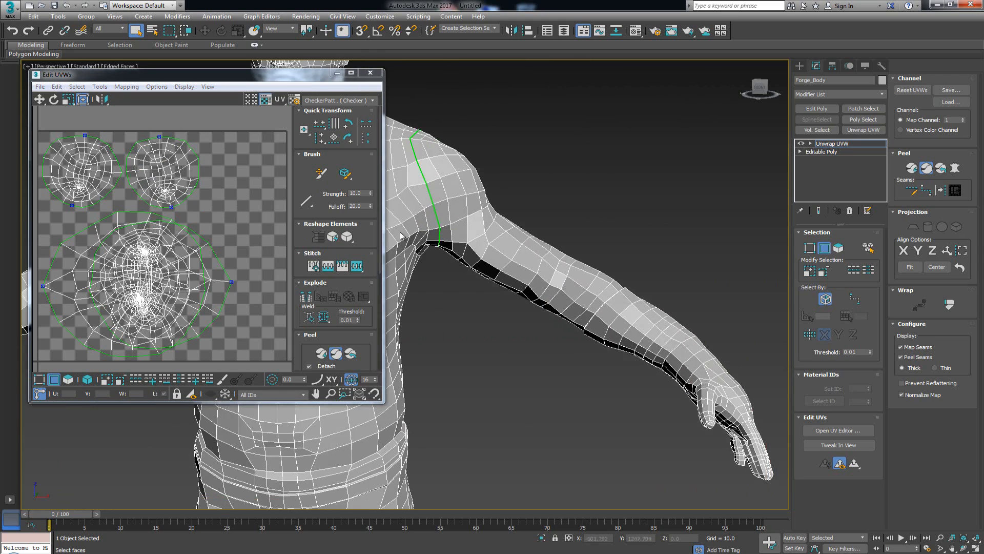
middle_click_drag(636, 338, 547, 285)
scroll(534, 300, "up", 3)
scroll(526, 304, "down", 3)
scroll(457, 186, "up", 5)
middle_click_drag(575, 342, 542, 287)
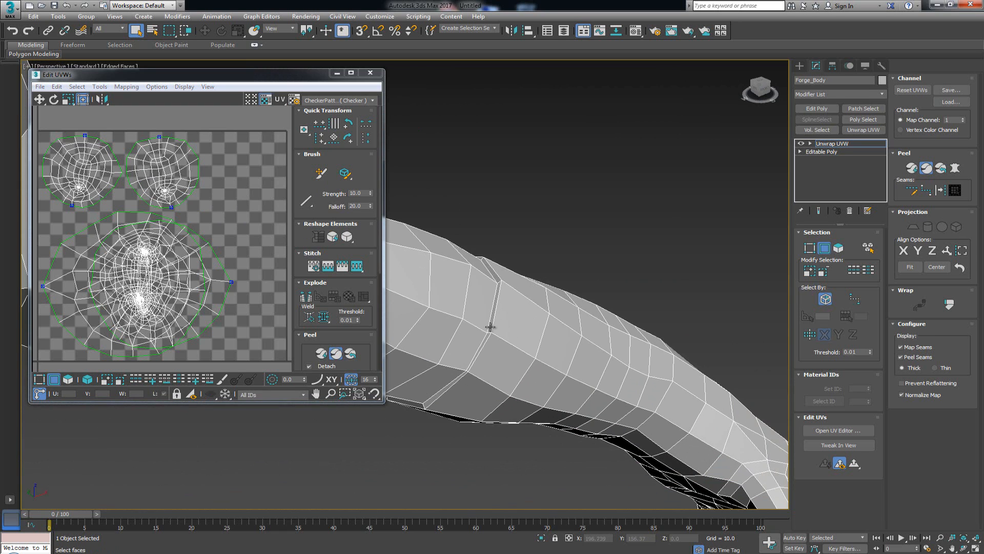
left_click(930, 193)
left_click(487, 332)
middle_click_drag(533, 283, 482, 389, "alt")
left_click(460, 306)
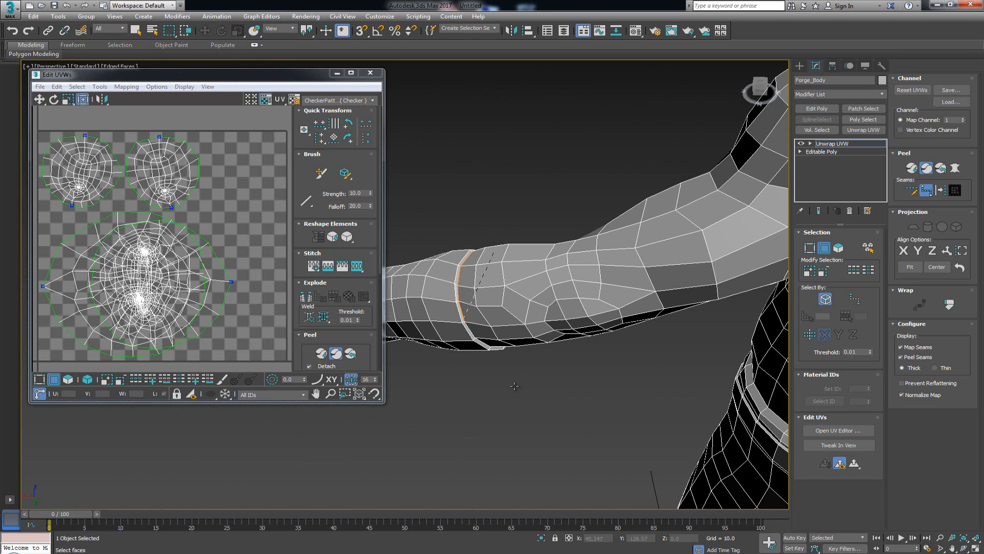
middle_click_drag(525, 367, 508, 358, "alt")
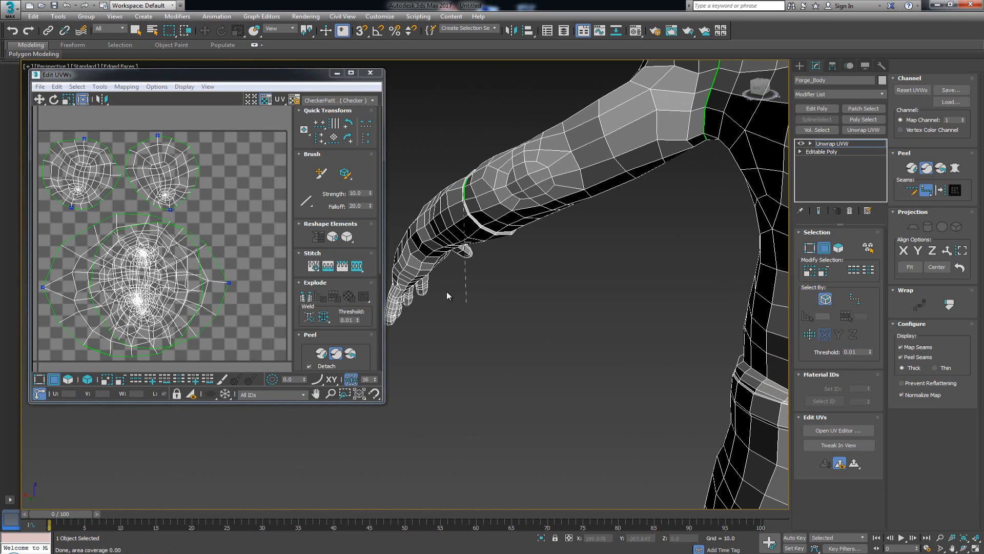
left_click(509, 231)
middle_click_drag(576, 283, 650, 304, "alt")
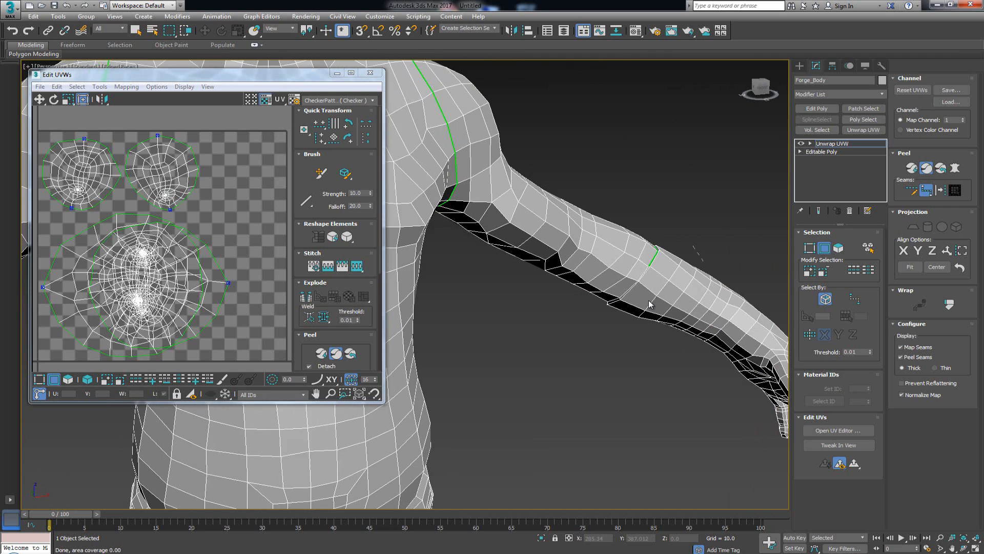
scroll(649, 304, "up", 3)
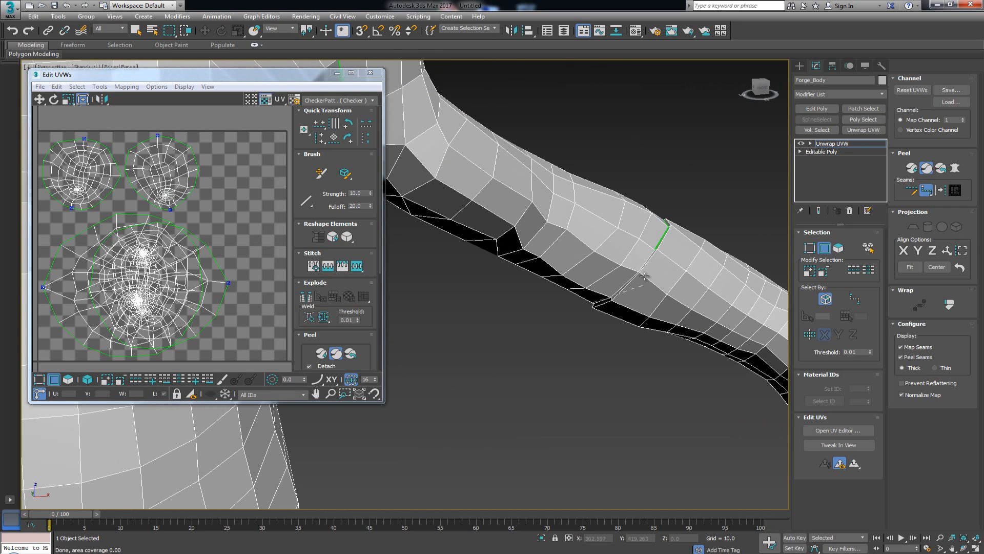
left_click(652, 251)
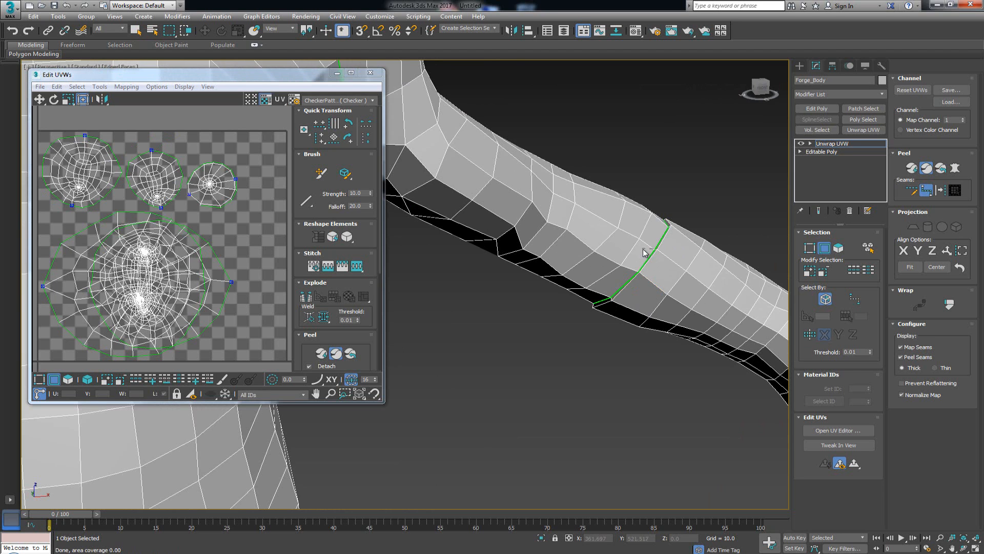
- Draw a point-to-point seam along the underside of the left arm, from the armpit seam to the forearm seam
scroll(629, 249, "down", 4)
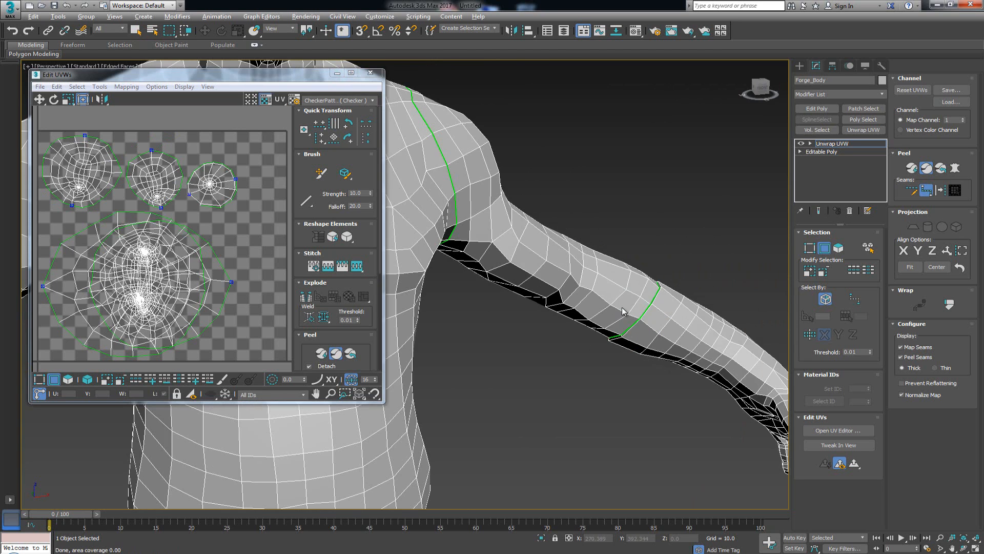
middle_click_drag(583, 304, 588, 249, "alt")
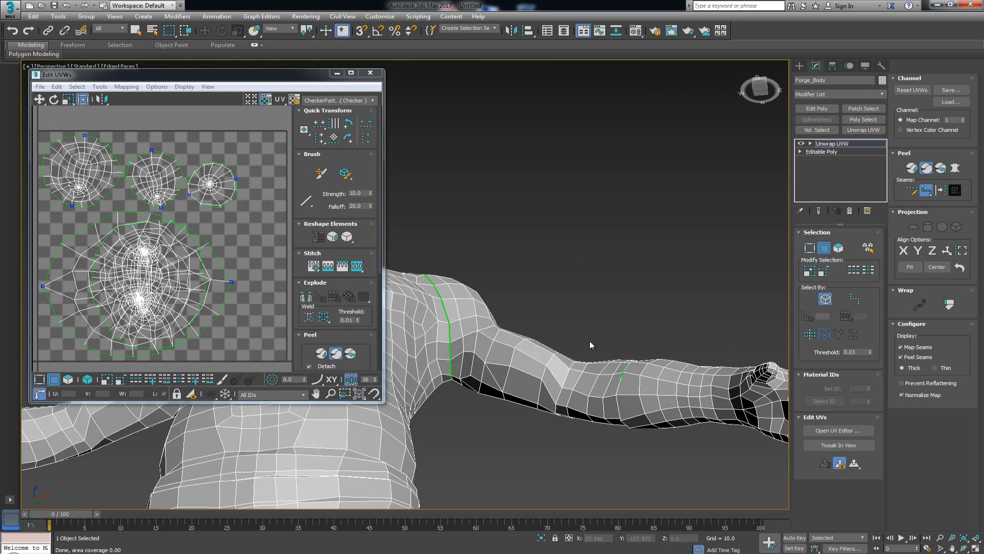
middle_click_drag(590, 340, 581, 272)
scroll(584, 297, "up", 3)
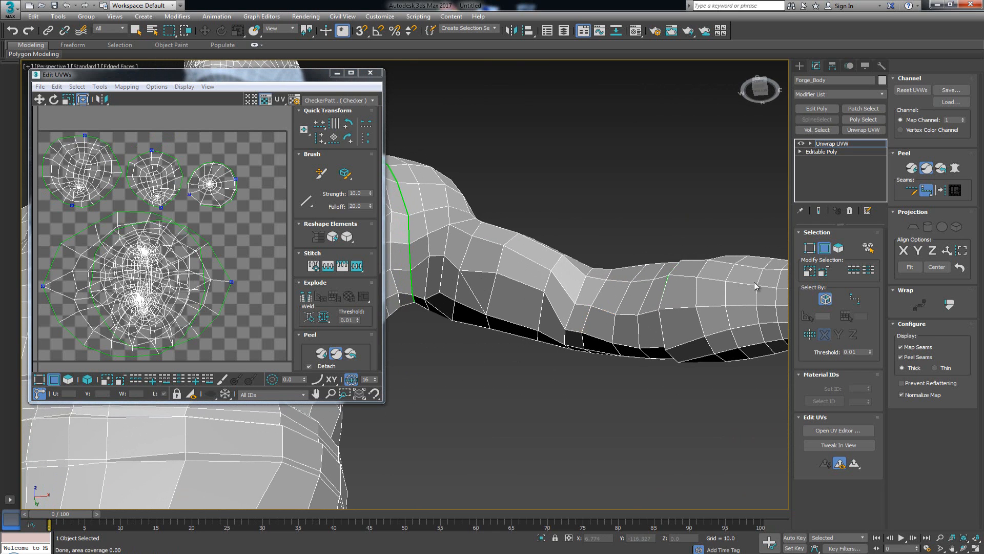
left_click(423, 298)
left_click(534, 319)
middle_click_drag(533, 319, 564, 353, "alt")
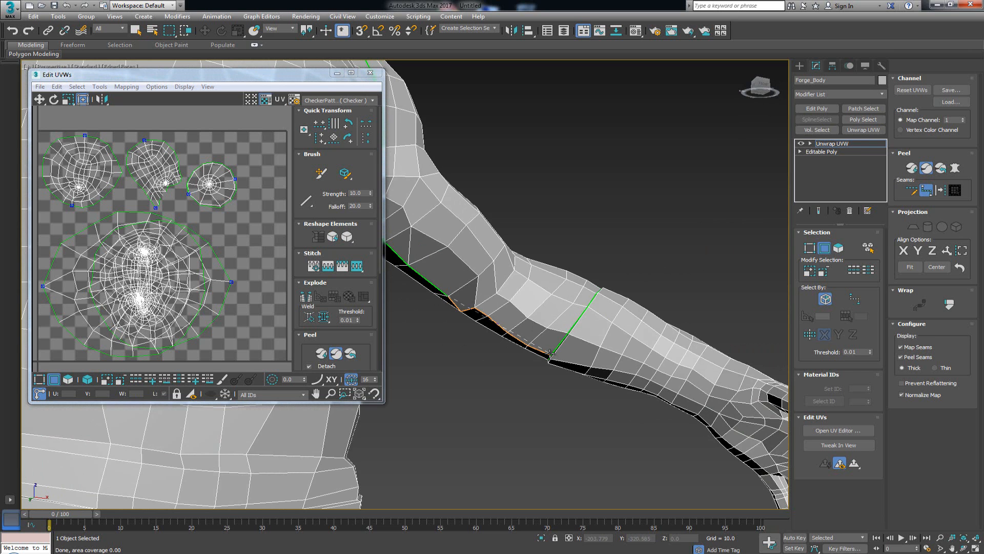
left_click(550, 353)
mouse_move(558, 296)
middle_mouse_down("alt")
mouse_move(518, 282)
mouse_move(554, 319)
mouse_move(553, 290)
middle_mouse_up("alt")
scroll(527, 152, "up", 4)
middle_click_drag(527, 153, 525, 216)
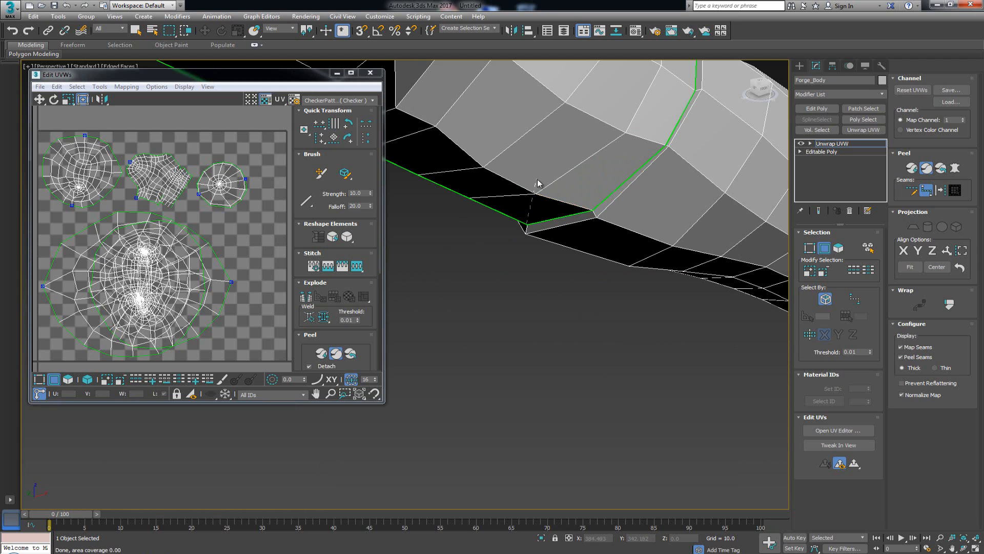
scroll(528, 261, "down", 4)
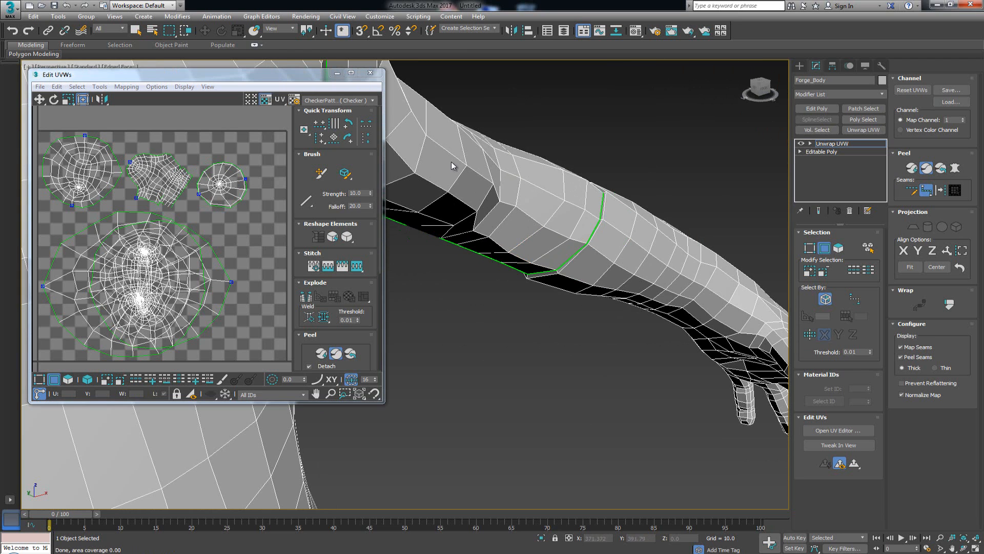
- Select a face of the left upper arm, expand it to the peel seams, examine its UV shell, and deselect it
left_click(839, 248)
left_click(548, 230)
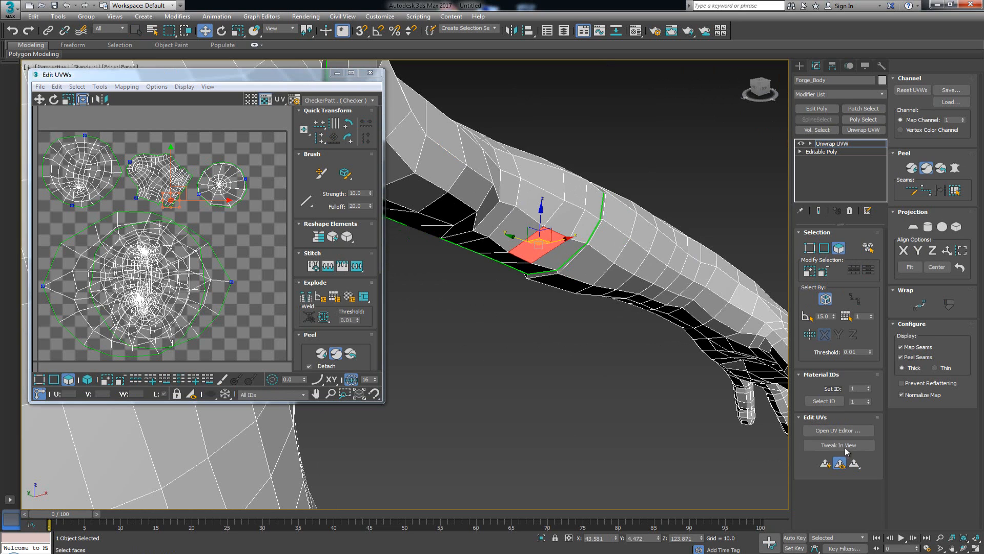
left_click(955, 189)
scroll(127, 169, "up", 5)
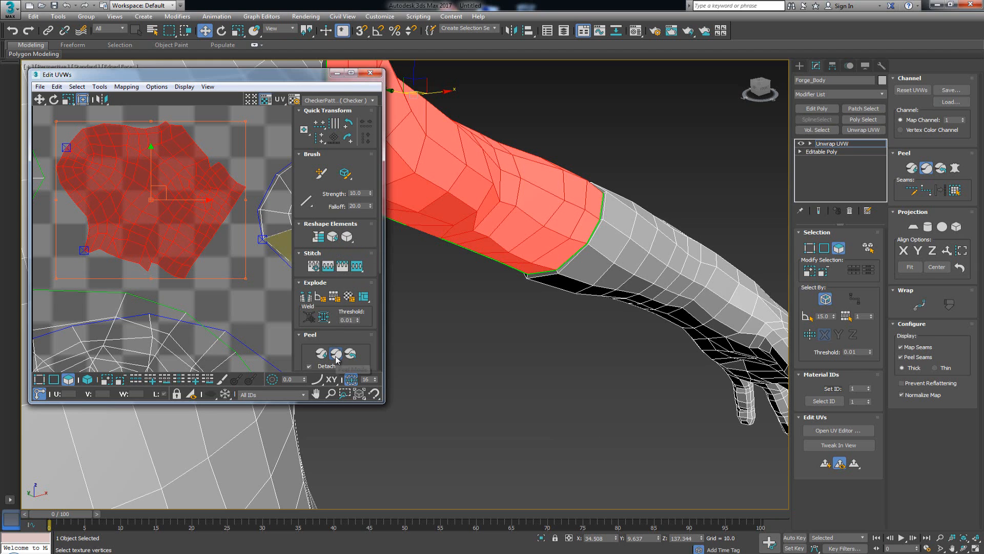
left_click(215, 292)
middle_click_drag(173, 226, 180, 200)
scroll(204, 266, "down", 5)
scroll(180, 200, "down", 1)
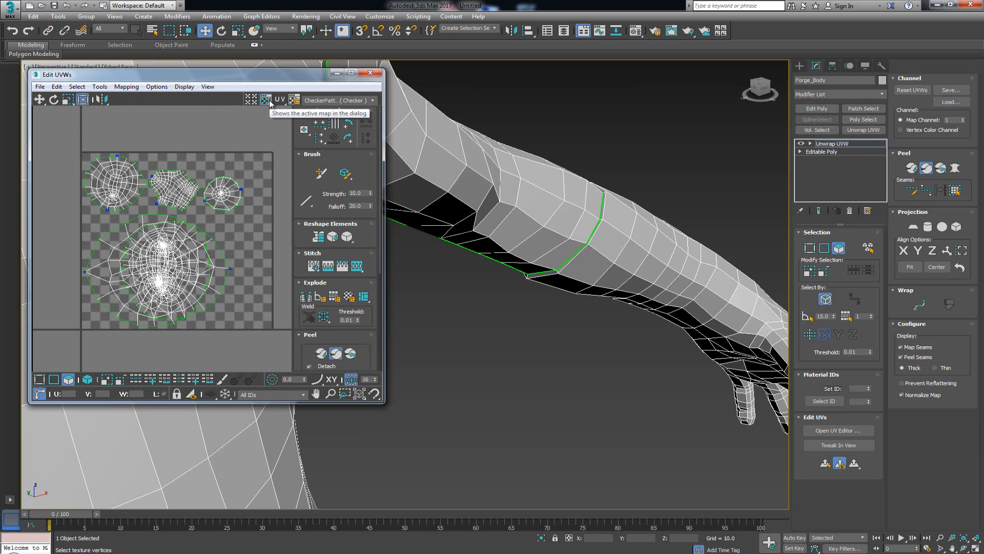
- Show the Area Distortion map on the body and examine the stretching along the left arm on both sides of the forearm seam
left_click(334, 101)
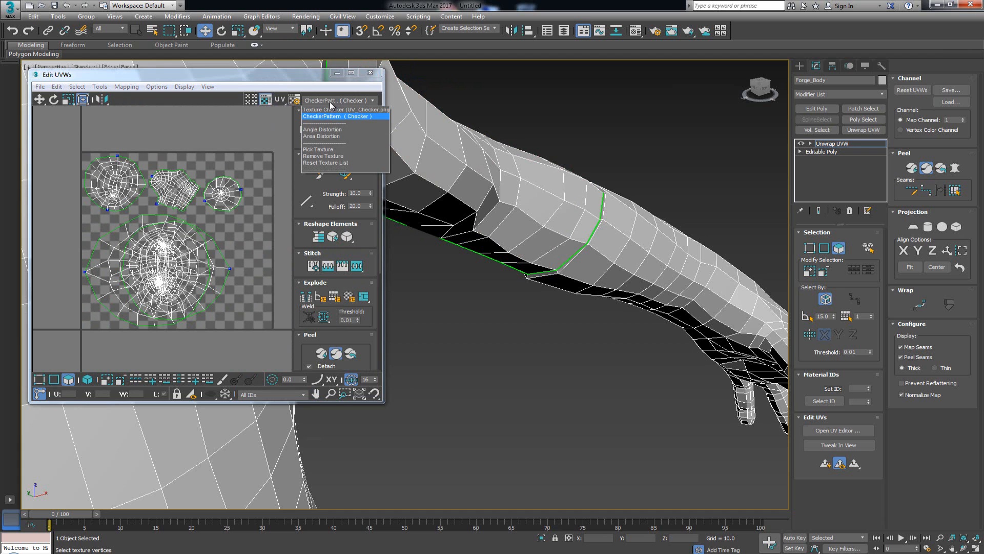
left_click(338, 137)
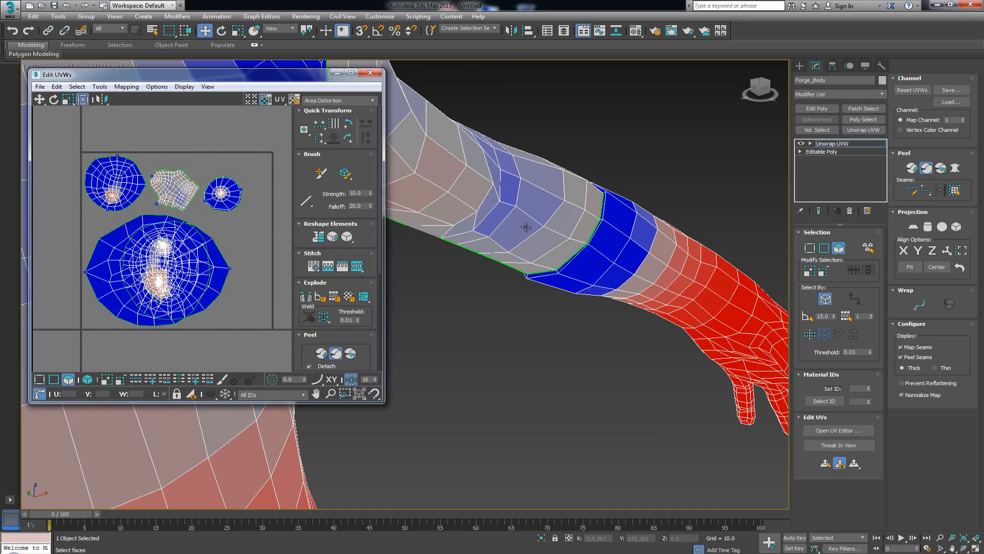
scroll(572, 281, "down", 8)
middle_click_drag(572, 282, 474, 223, "alt")
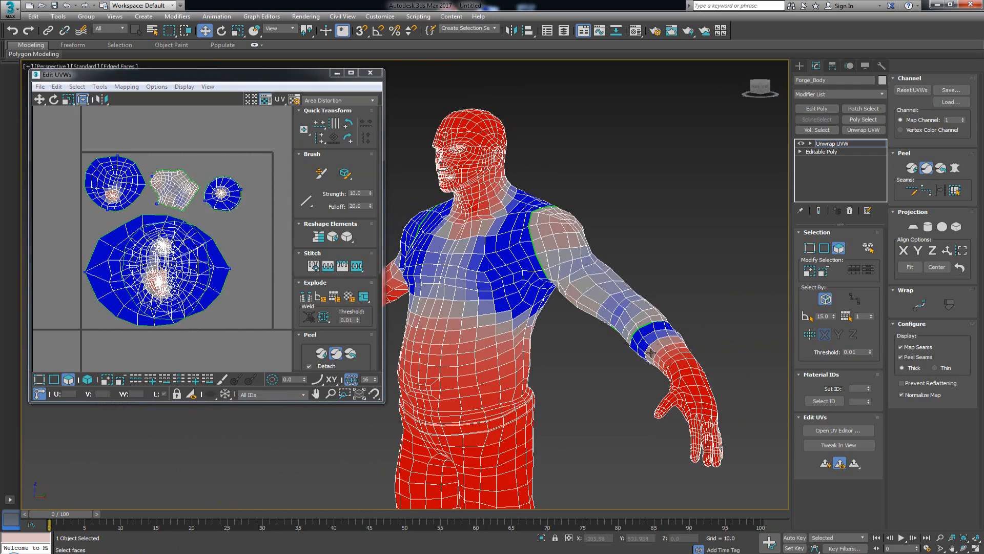
middle_click_drag(651, 352, 607, 315, "alt")
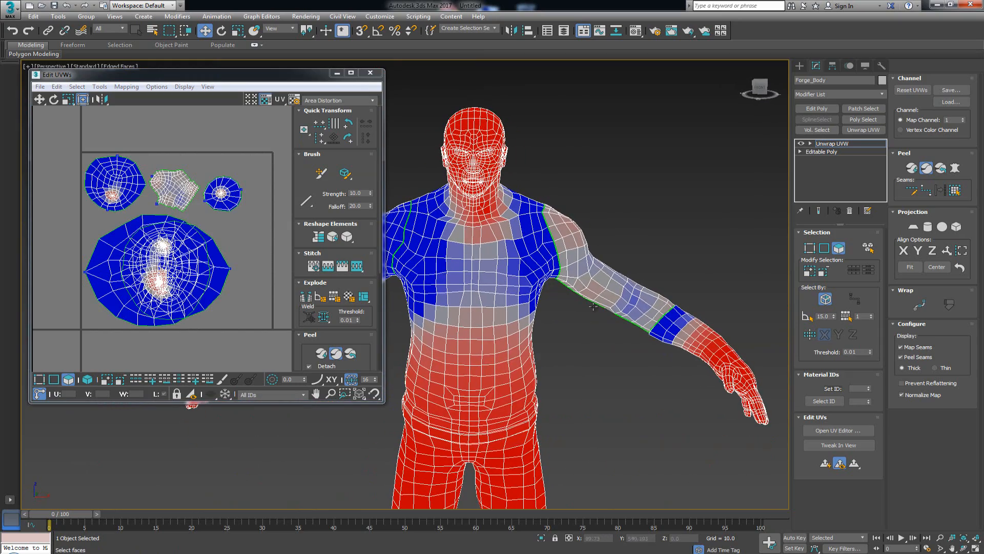
scroll(572, 266, "up", 6)
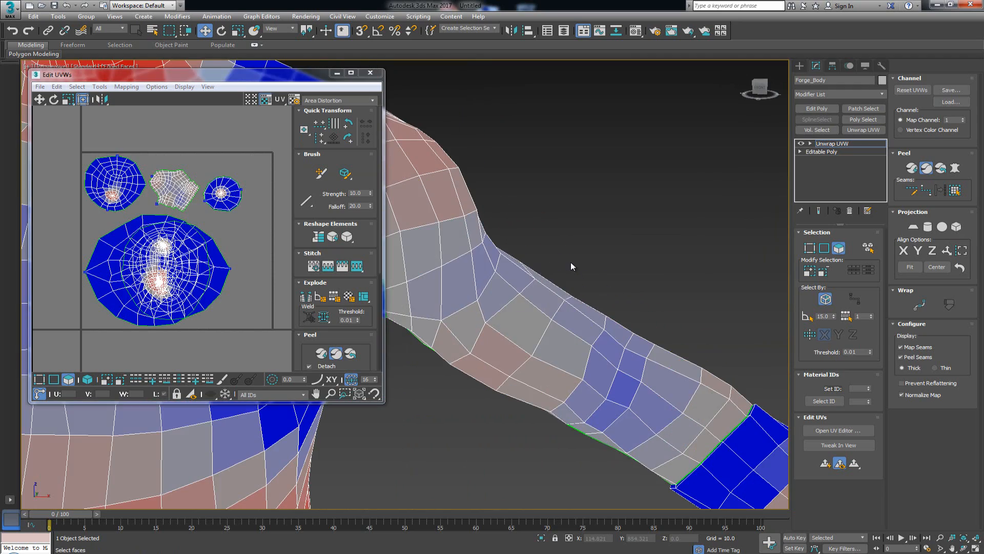
mouse_move(533, 328)
middle_mouse_down("alt")
mouse_move(508, 329)
mouse_move(531, 315)
middle_mouse_up("alt")
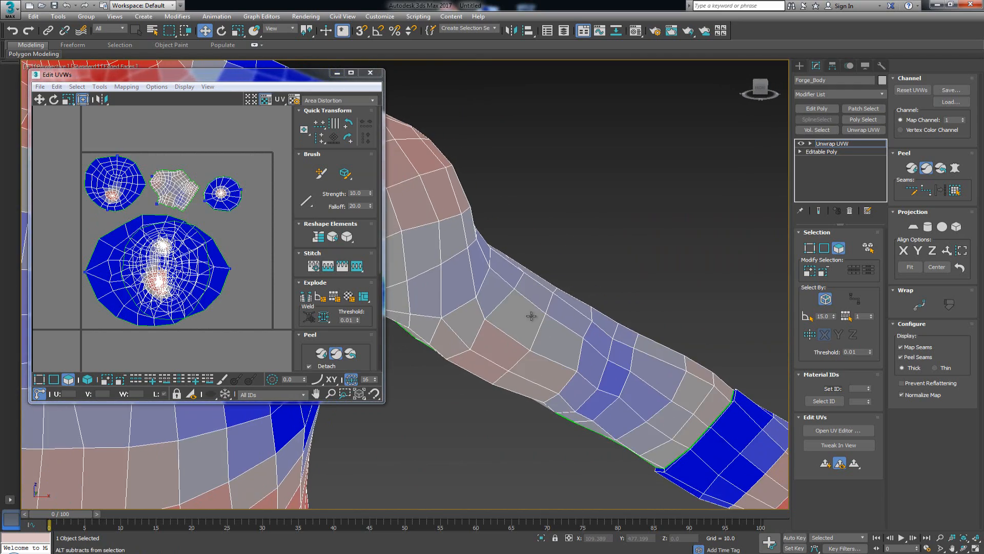
middle_click_drag(447, 209, 567, 275)
scroll(567, 274, "down", 2)
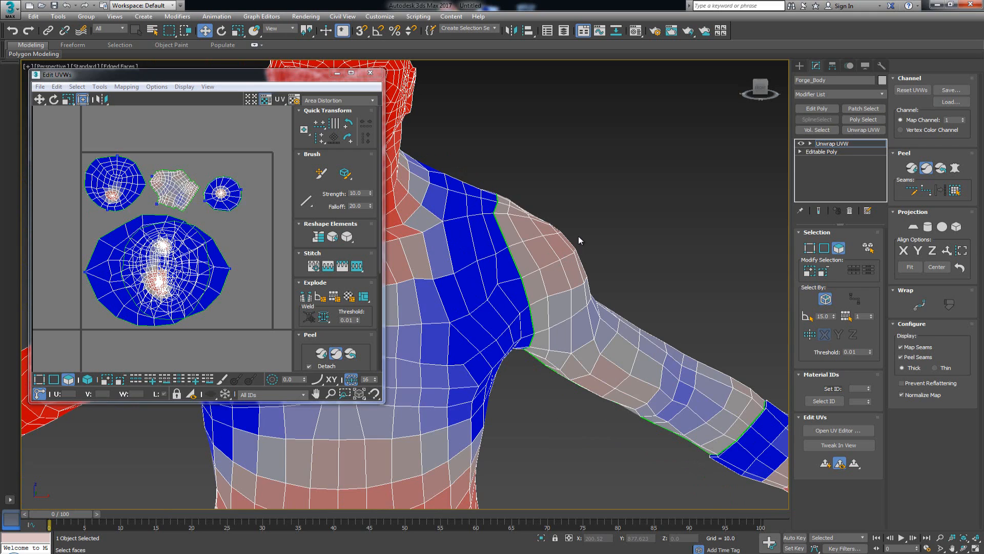
- Examine the area distortion across the head, neck, shoulders and chest
middle_click_drag(531, 203, 594, 257)
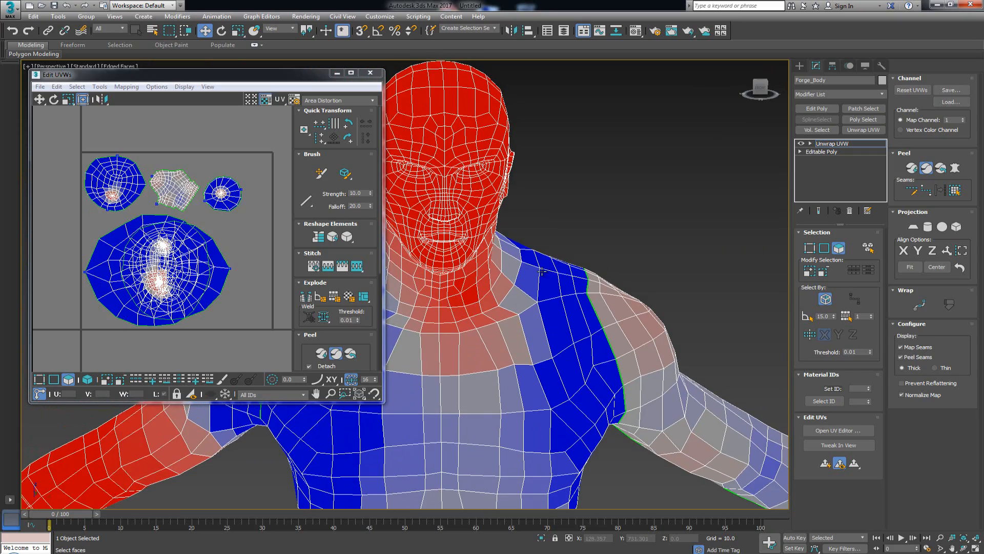
middle_click_drag(574, 307, 564, 266)
mouse_move(487, 240)
middle_mouse_down("alt")
mouse_move(512, 257)
mouse_move(497, 255)
middle_mouse_up("alt")
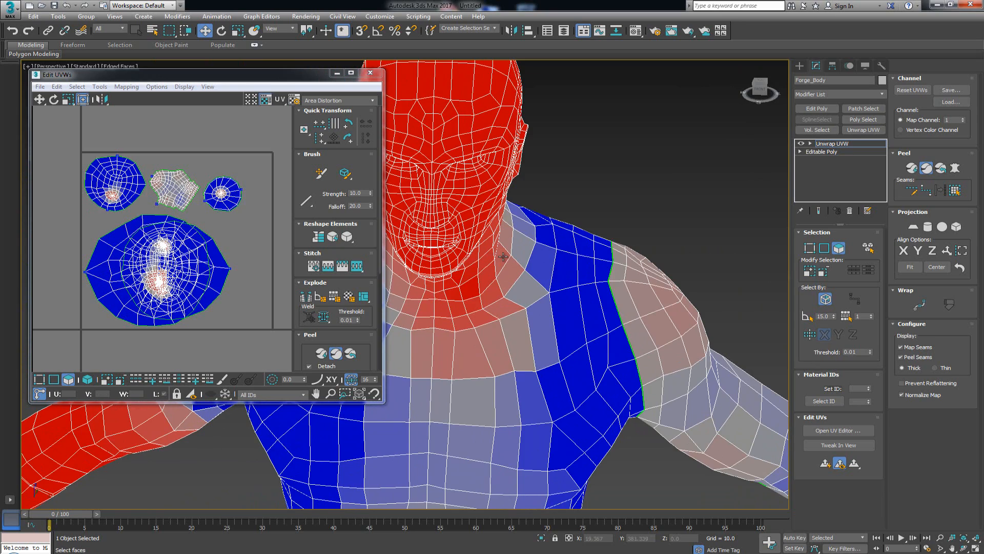
scroll(506, 257, "down", 5)
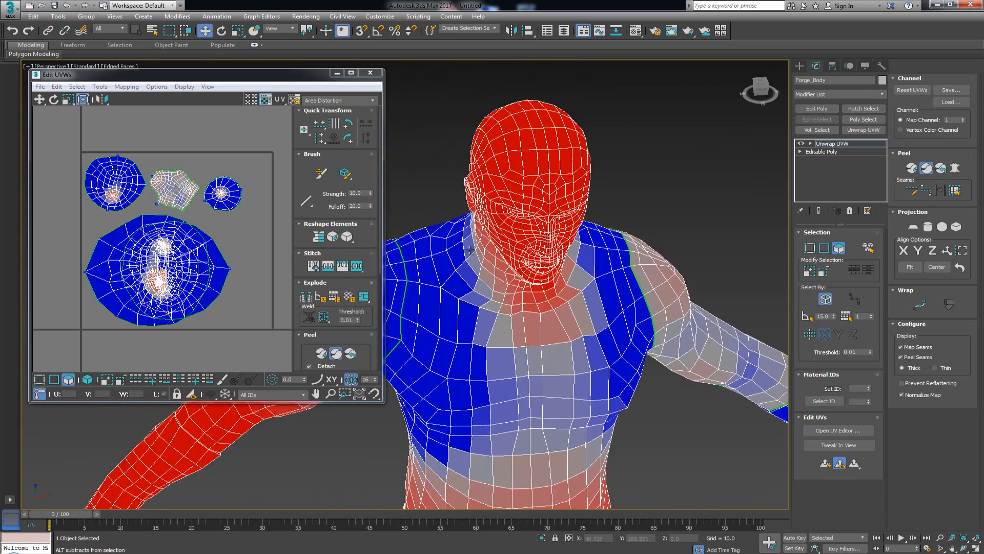
middle_click_drag(506, 256, 507, 228, "alt")
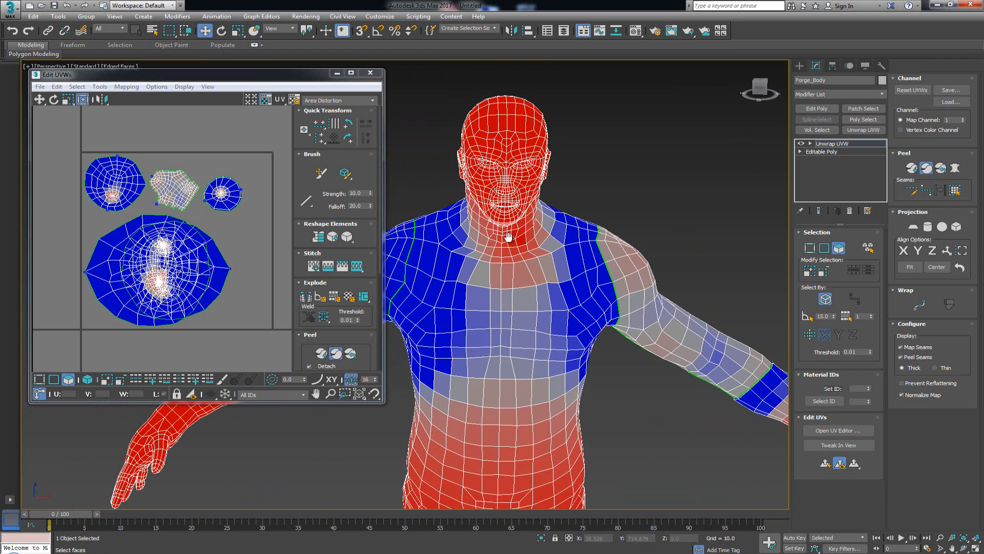
scroll(505, 240, "up", 5)
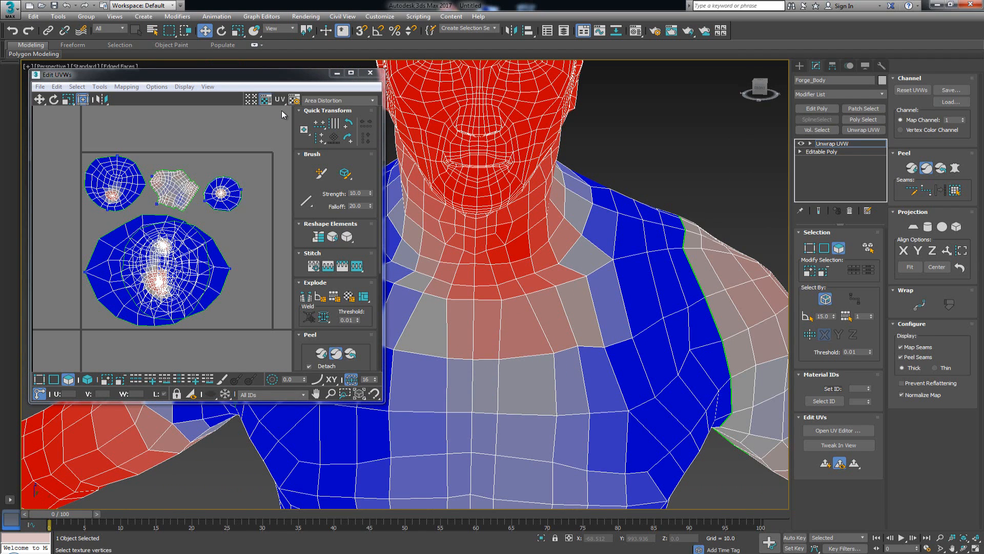
scroll(563, 210, "down", 6)
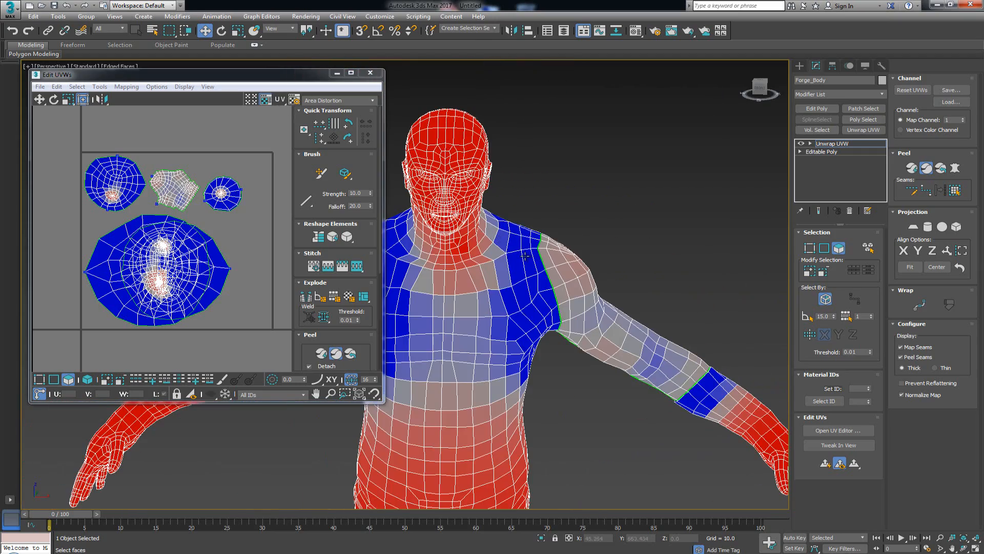
middle_click_drag(564, 210, 501, 240, "alt")
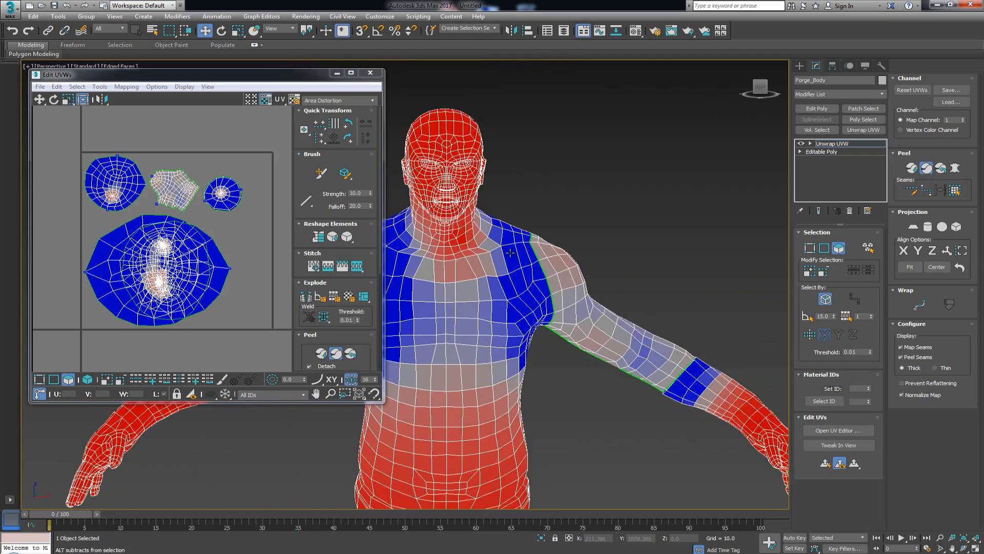
scroll(502, 240, "up", 4)
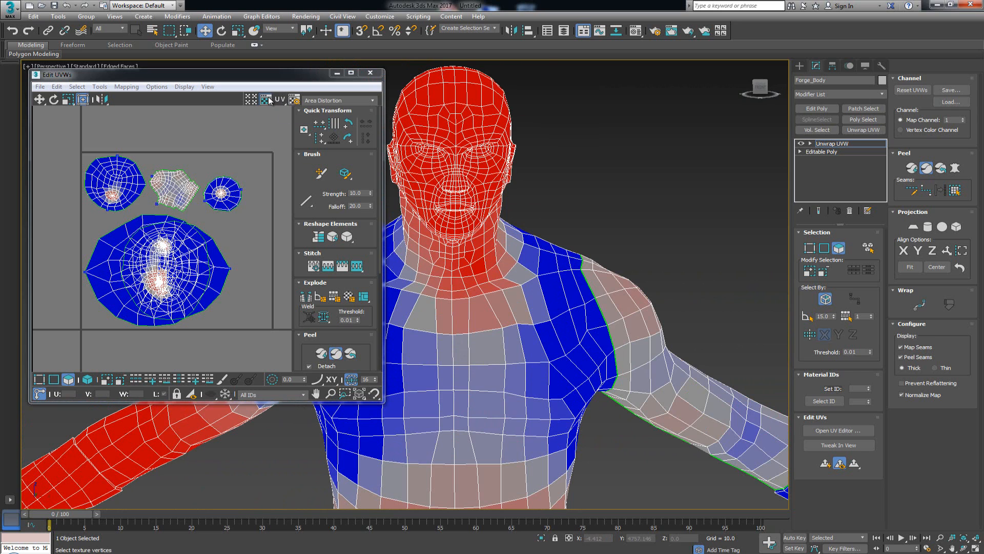
- Preview the UV_Checker.png texture on the body and switch the display back to CheckerPattern
left_click(321, 101)
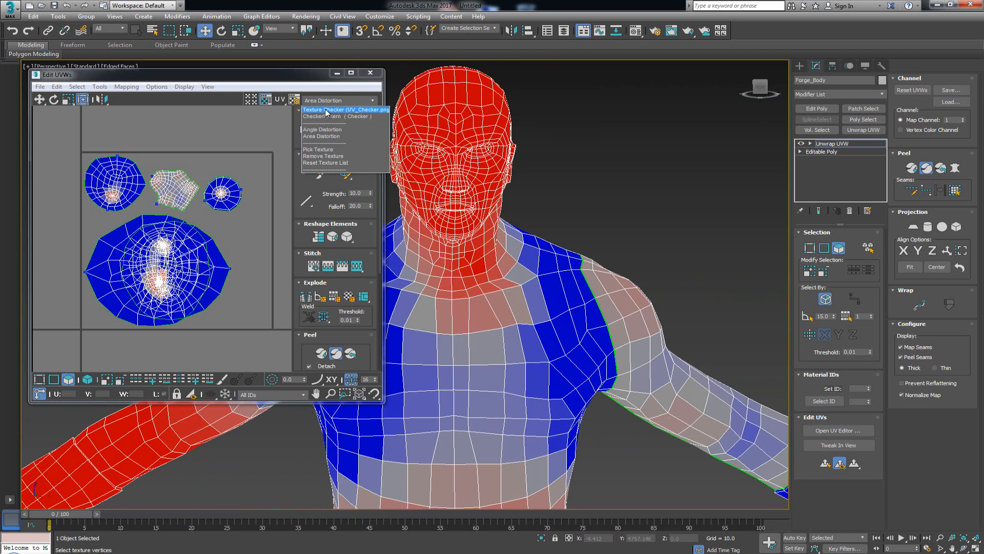
left_click(327, 117)
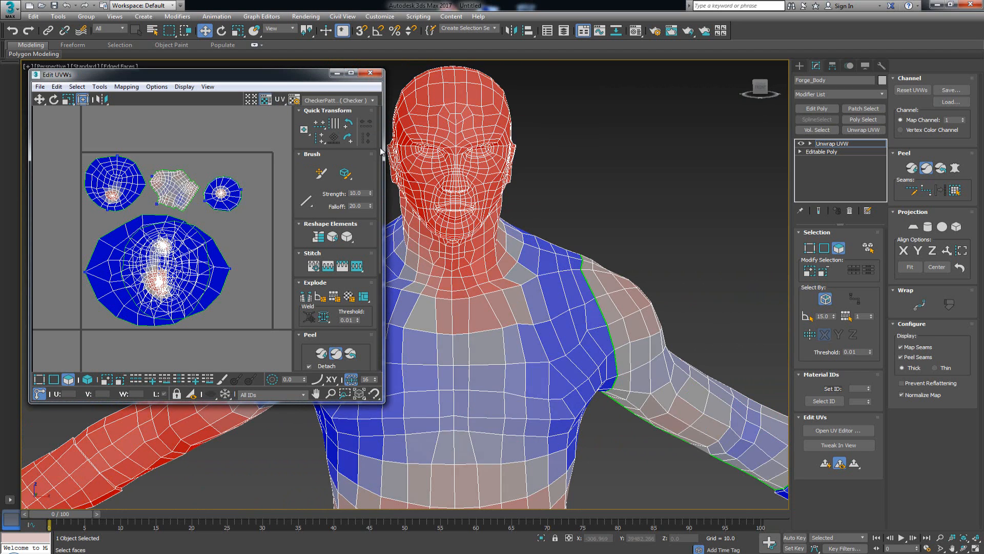
left_click(358, 102)
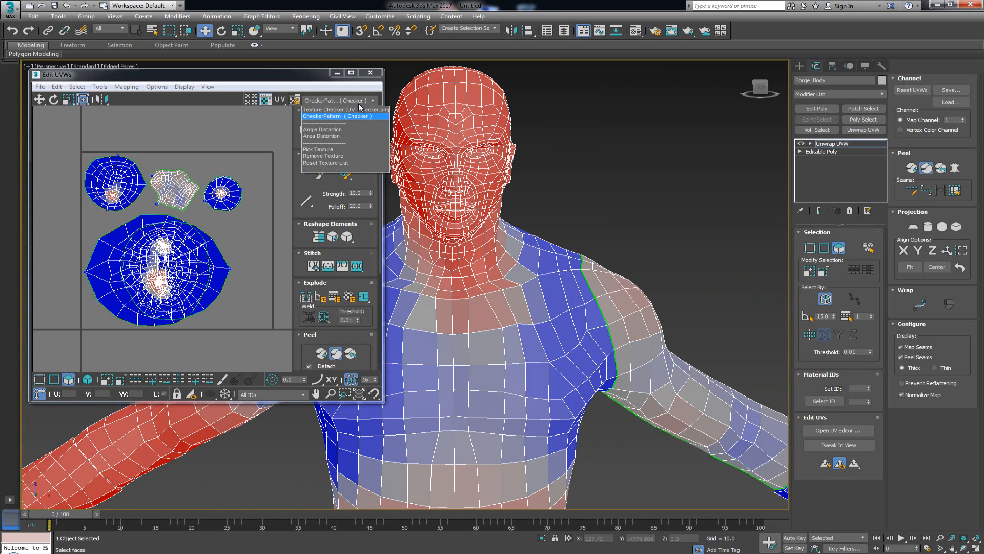
left_click(351, 111)
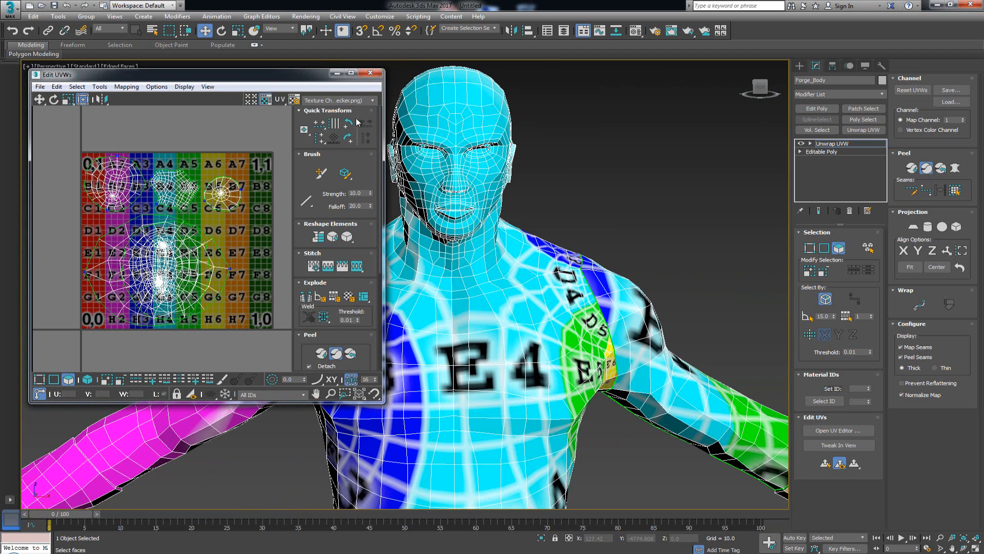
left_click(365, 100)
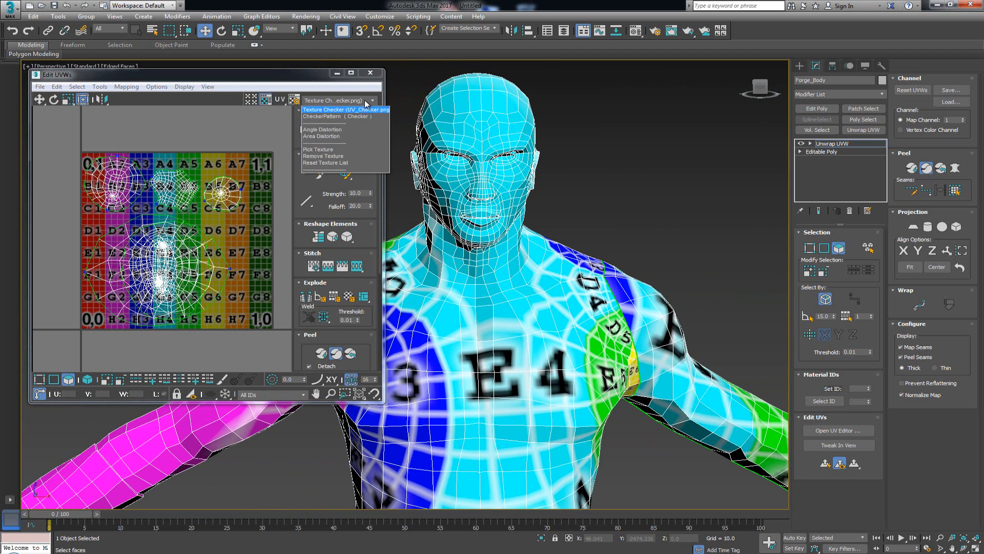
left_click(350, 113)
scroll(512, 233, "up", 2)
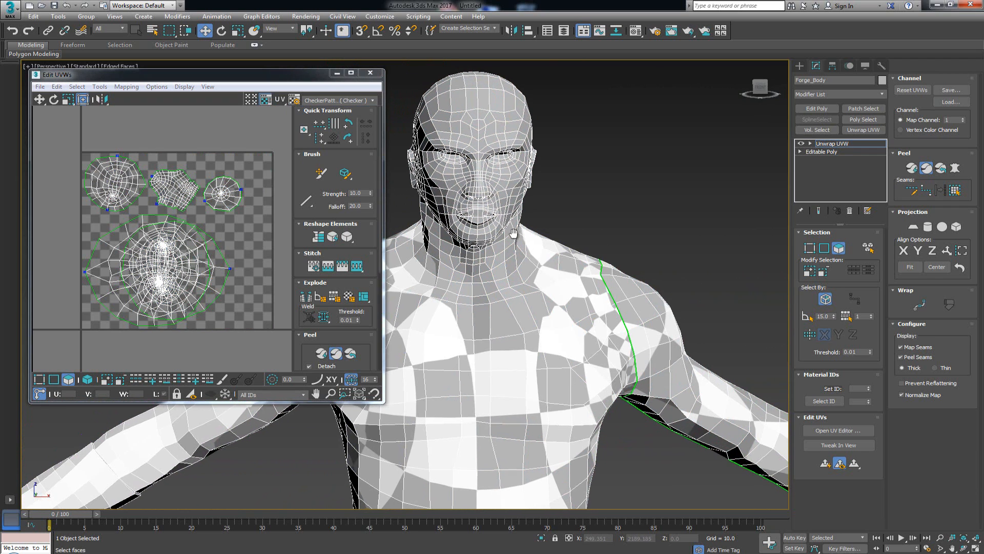
scroll(508, 262, "up", 3)
- Pick two separate edges along the base of the neck on the character's left side
key("2")
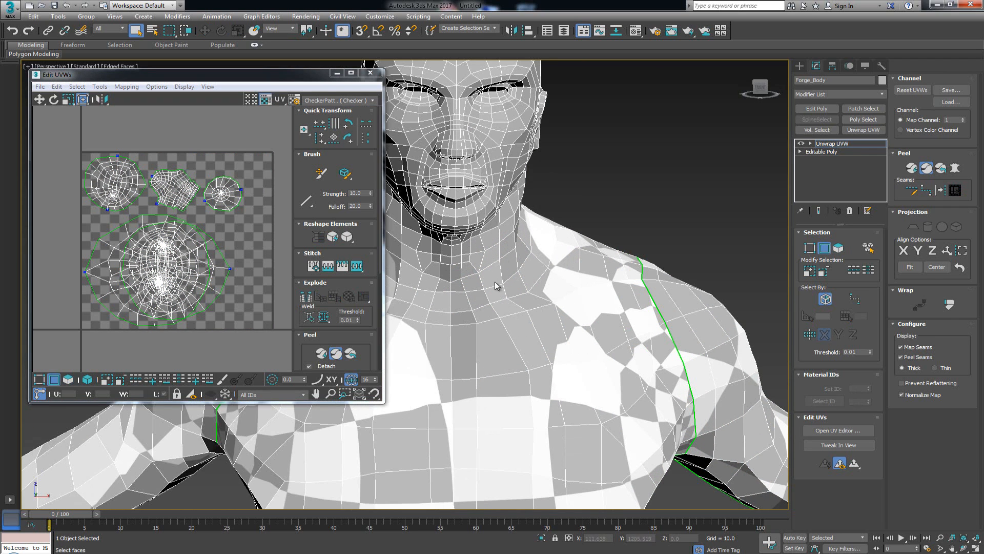
left_click(518, 287)
middle_click_drag(518, 287, 521, 277, "alt")
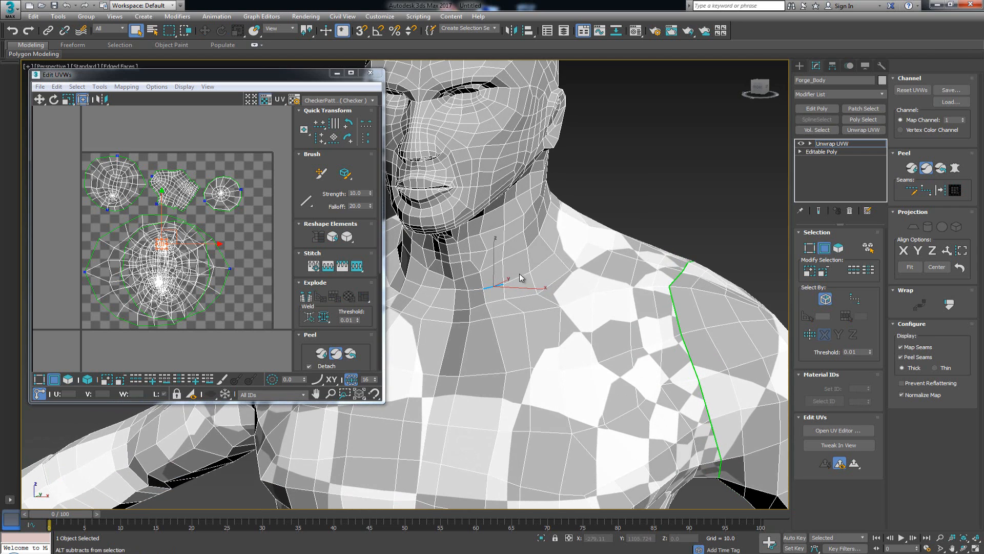
left_click(854, 270)
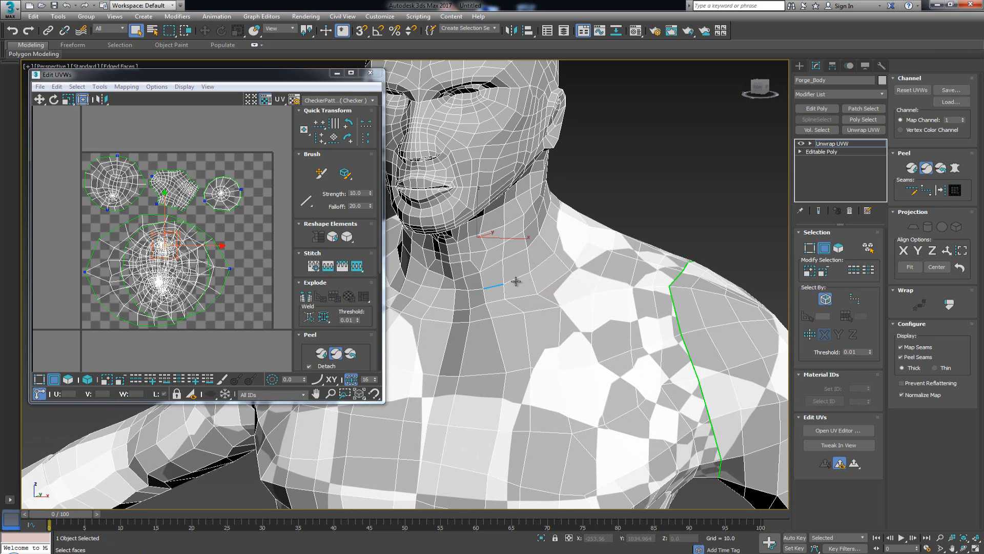
middle_click_drag(553, 269, 527, 272, "alt")
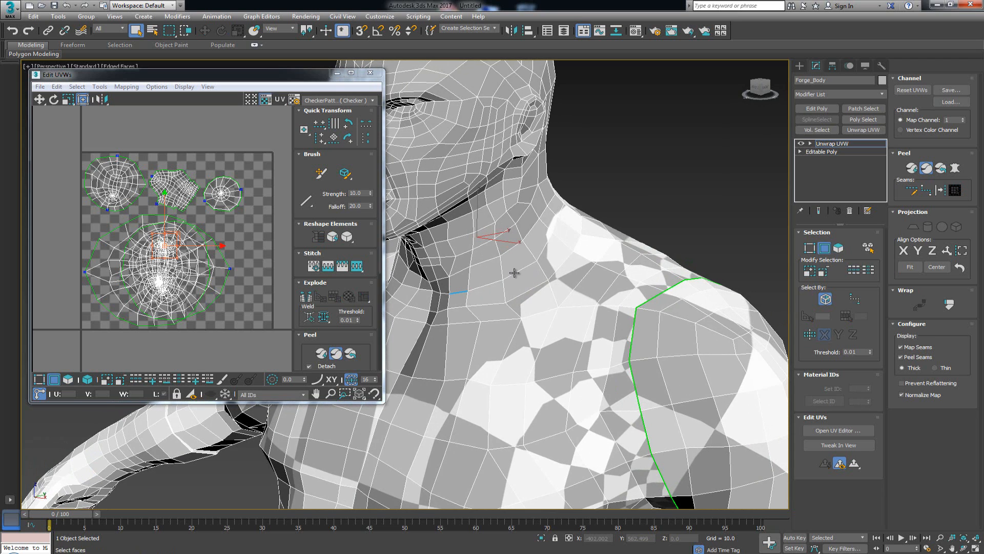
left_click(524, 271, "ctrl")
- Close the UV editor and select the complete edge loop around the base of the neck
left_click(824, 248)
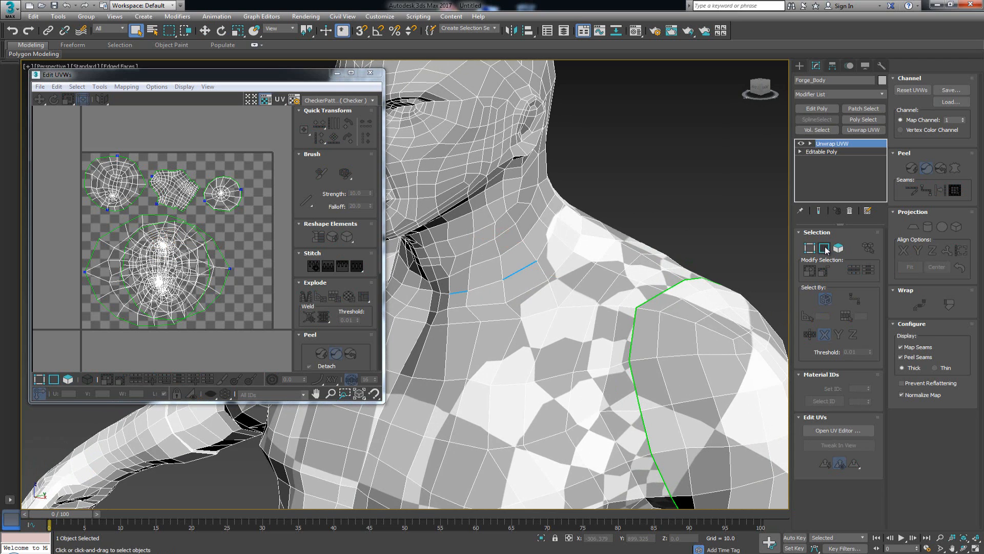
right_click(669, 199)
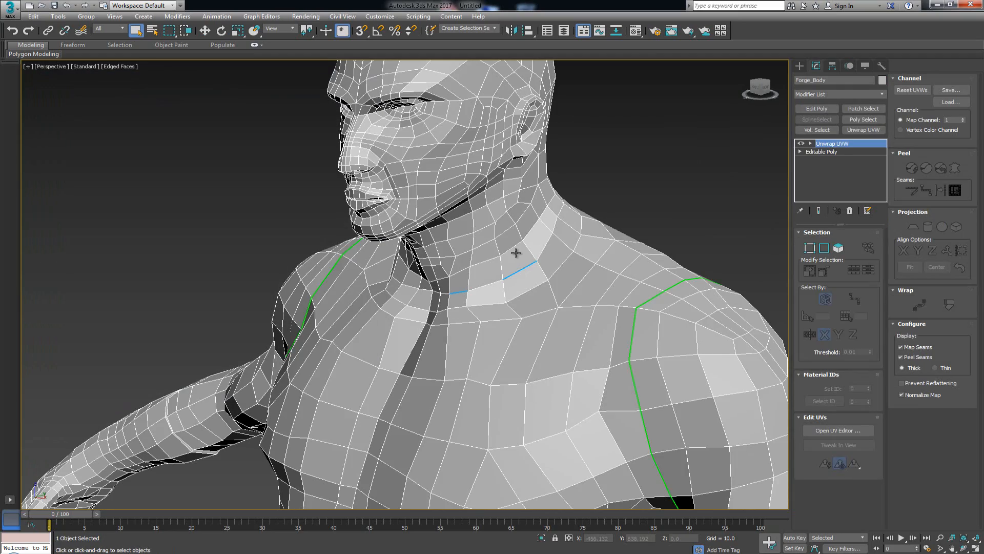
key("2")
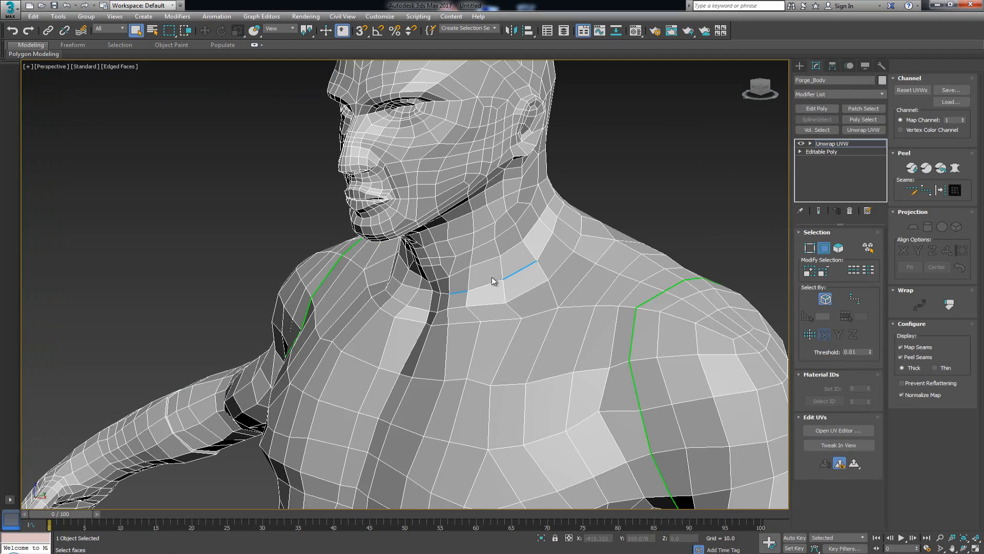
double_click(490, 284)
- Examine where the neck loop runs in relation to the head and the two shoulder seams
middle_click_drag(444, 253, 486, 249, "alt")
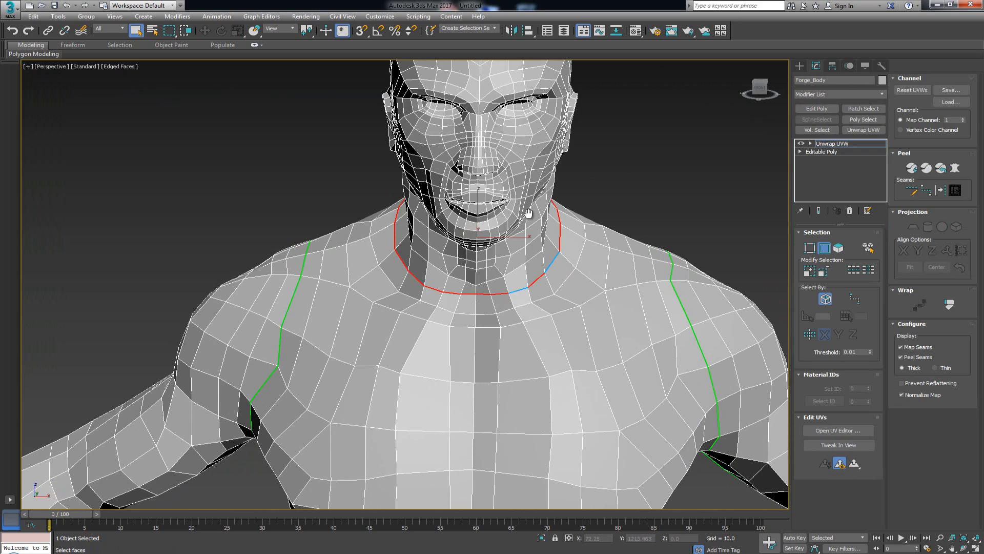
scroll(508, 236, "down", 3)
scroll(511, 235, "down", 2)
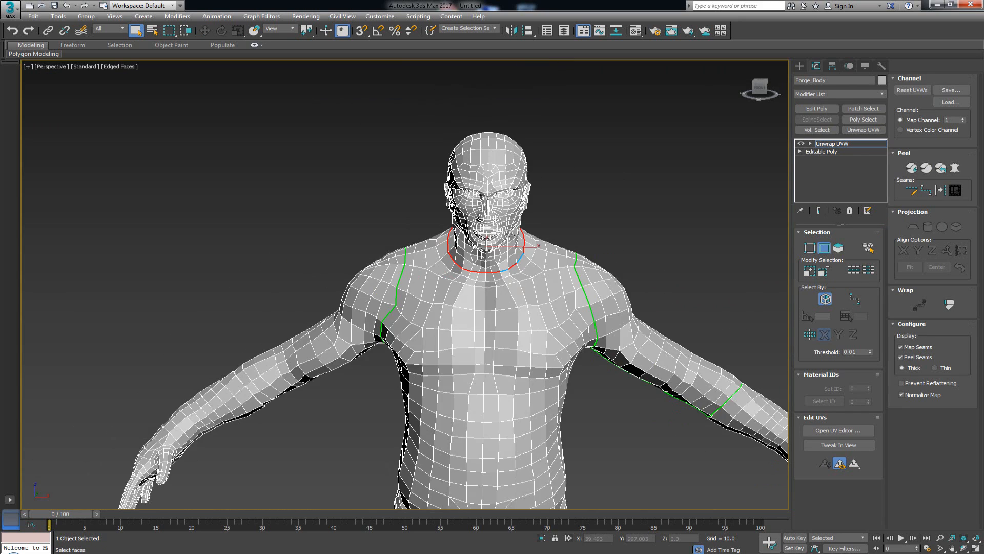
scroll(510, 236, "up", 5)
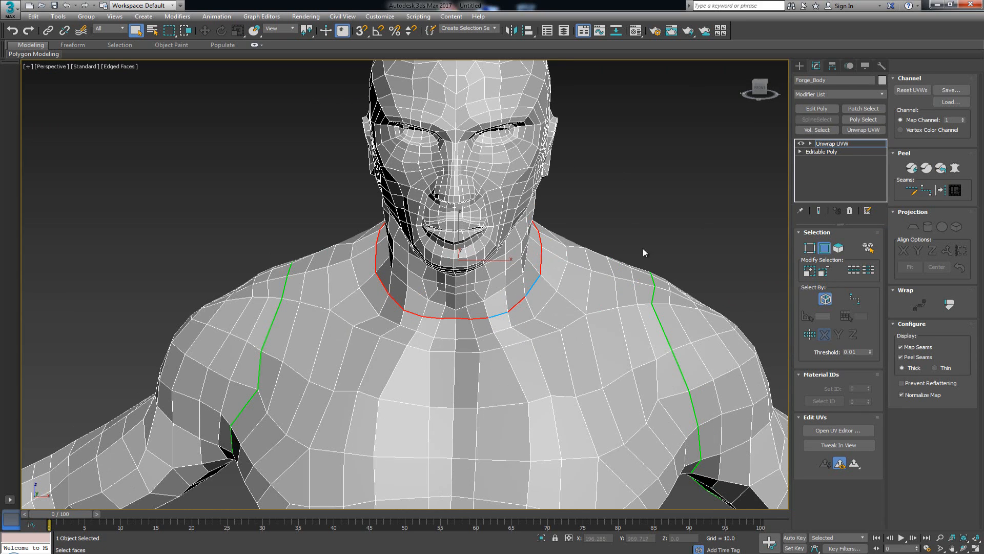
scroll(643, 249, "down", 4)
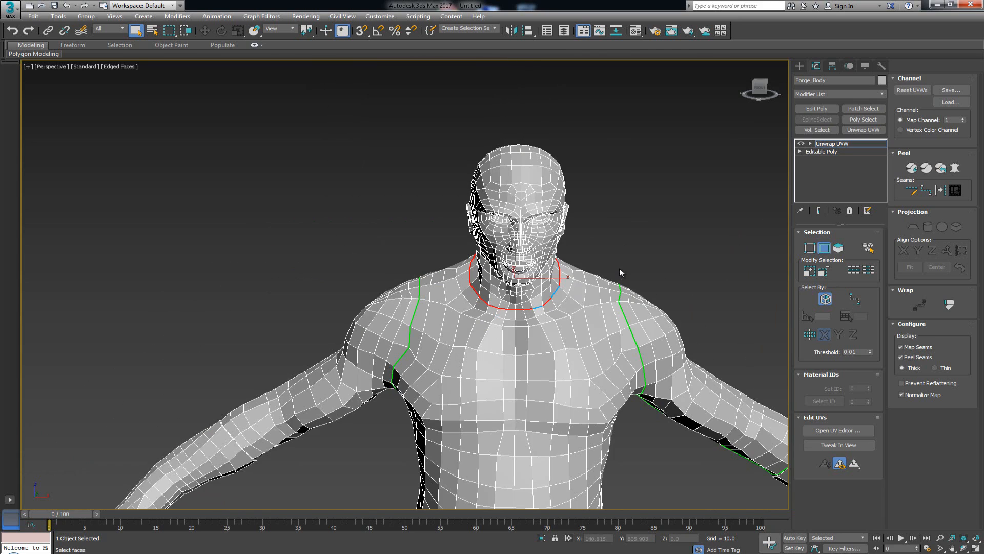
middle_click_drag(620, 269, 592, 264)
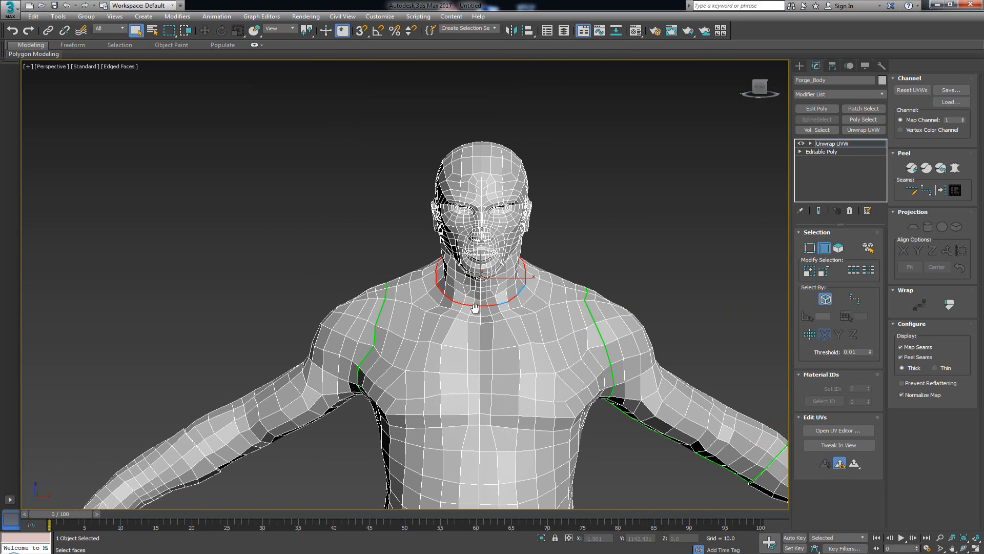
scroll(475, 307, "up", 5)
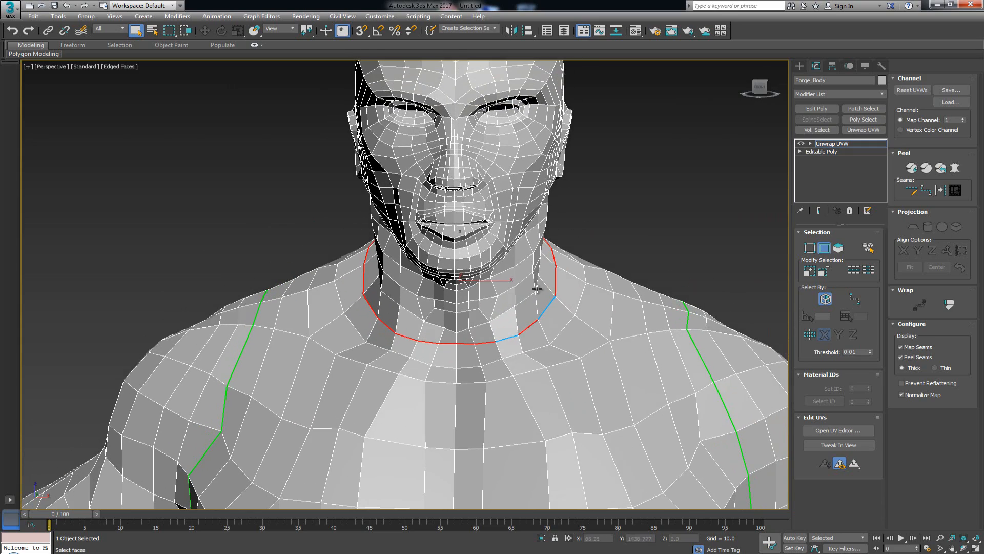
scroll(664, 266, "down", 5)
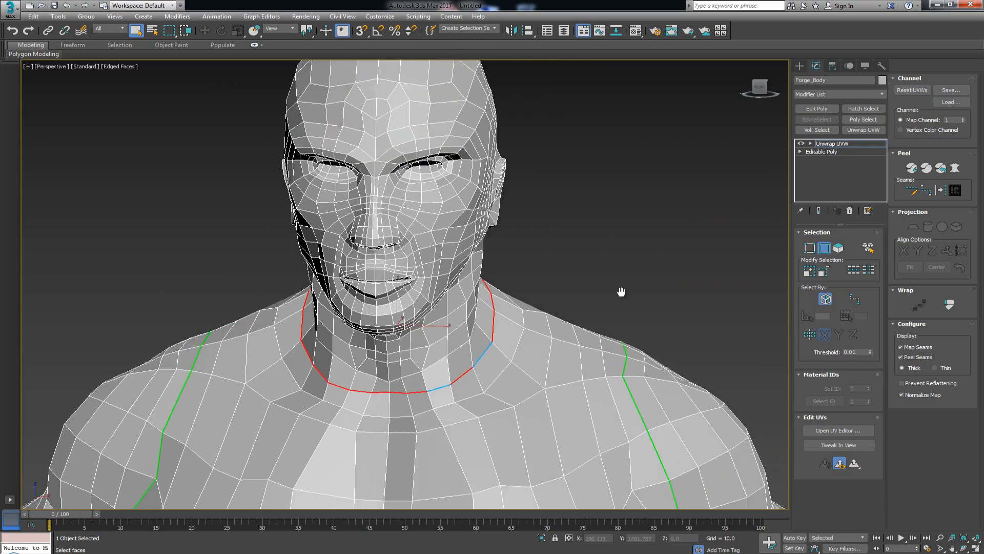
- Convert the selected edge loop around the base of the neck into a peel seam
middle_click_drag(578, 246, 577, 269)
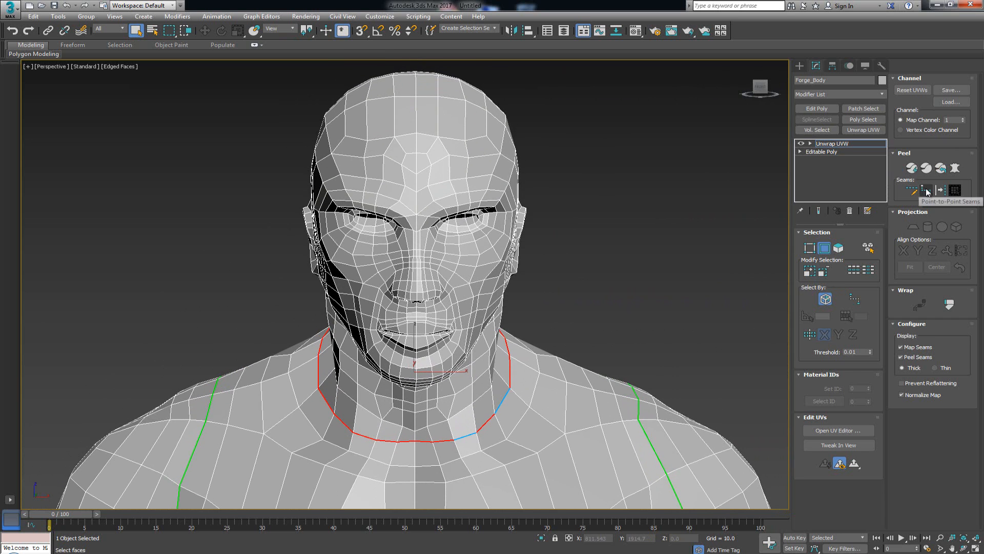
scroll(601, 262, "down", 3)
middle_click_drag(601, 263, 575, 261)
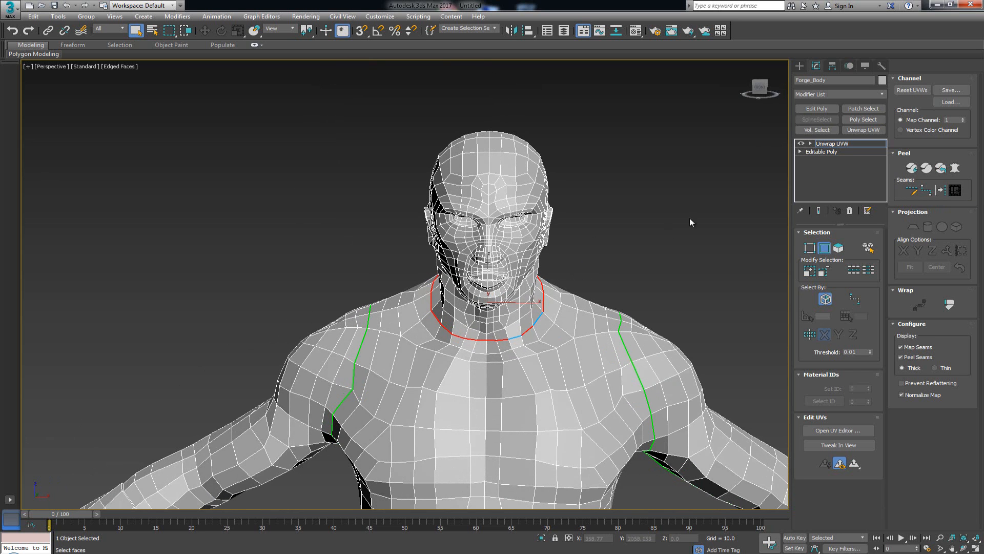
left_click(942, 191)
scroll(544, 315, "up", 2)
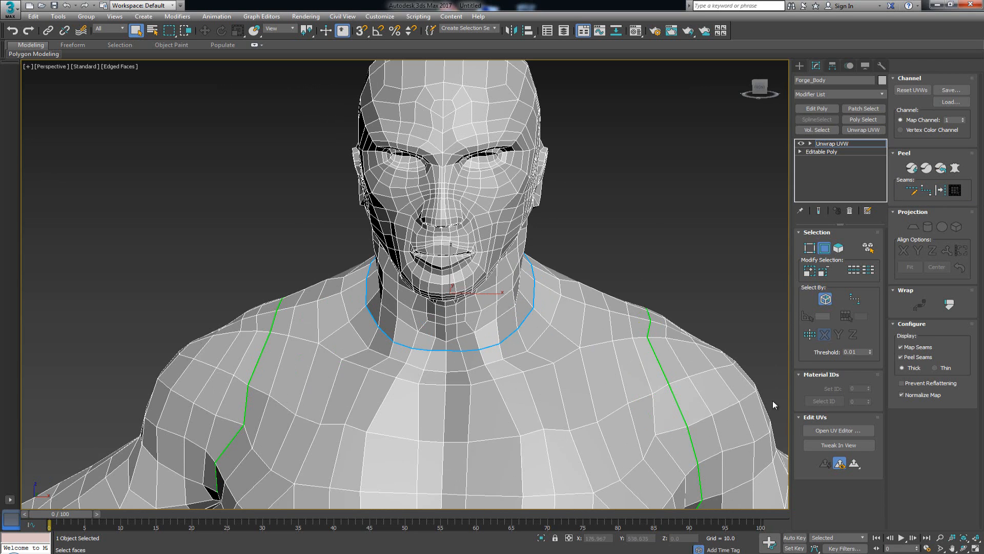
- Reopen the UV editor and change the background display from CheckerPattern to Area Distortion
left_click(838, 429)
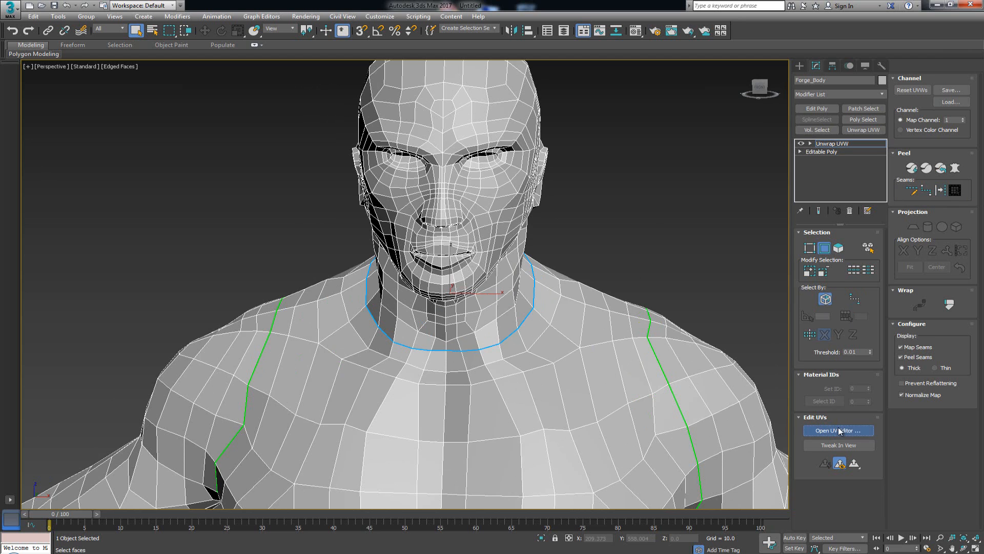
middle_click_drag(556, 215, 595, 254)
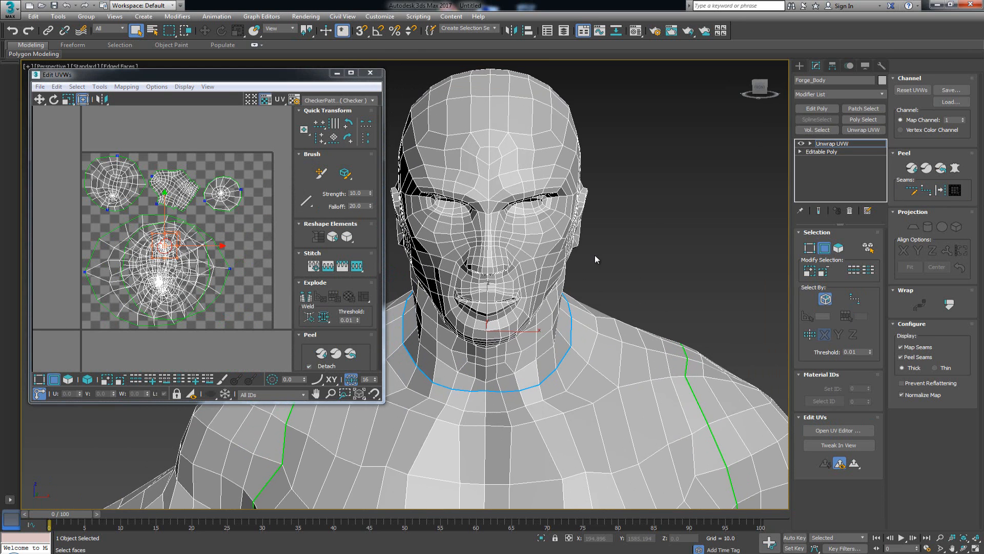
left_click(336, 100)
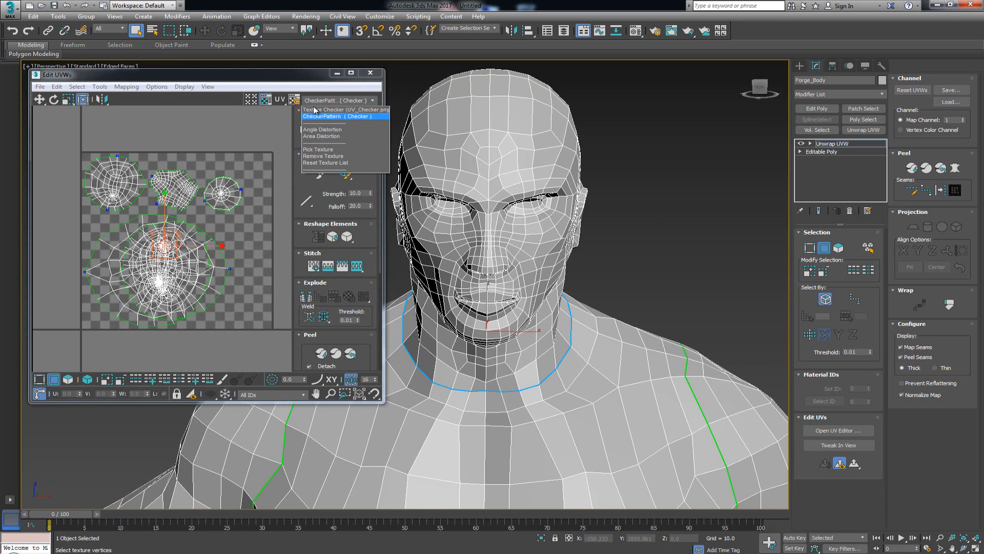
left_click(338, 137)
scroll(638, 268, "down", 5)
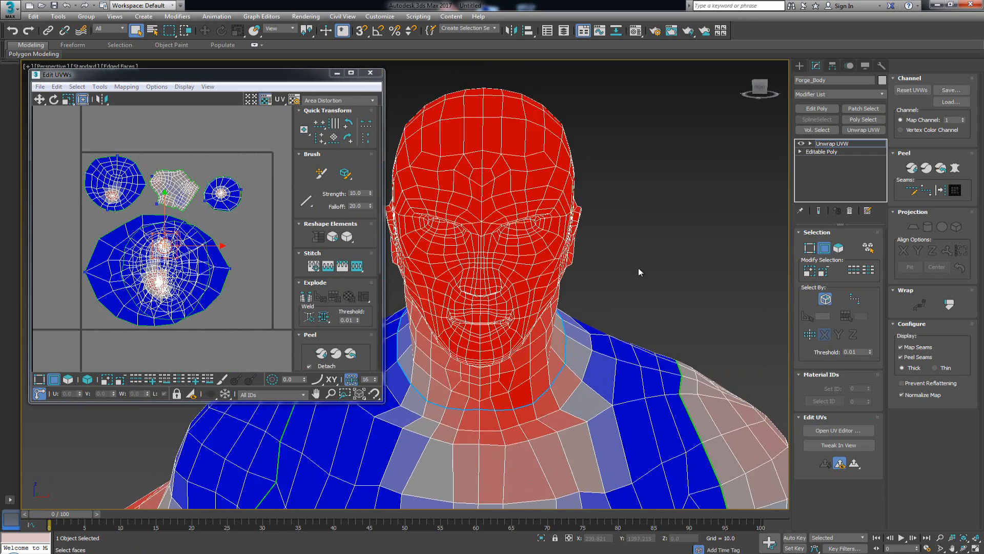
- Cut a point-to-point seam from the neck loop up the back of the head and activate Peel Mode
middle_click_drag(629, 264, 426, 267, "alt")
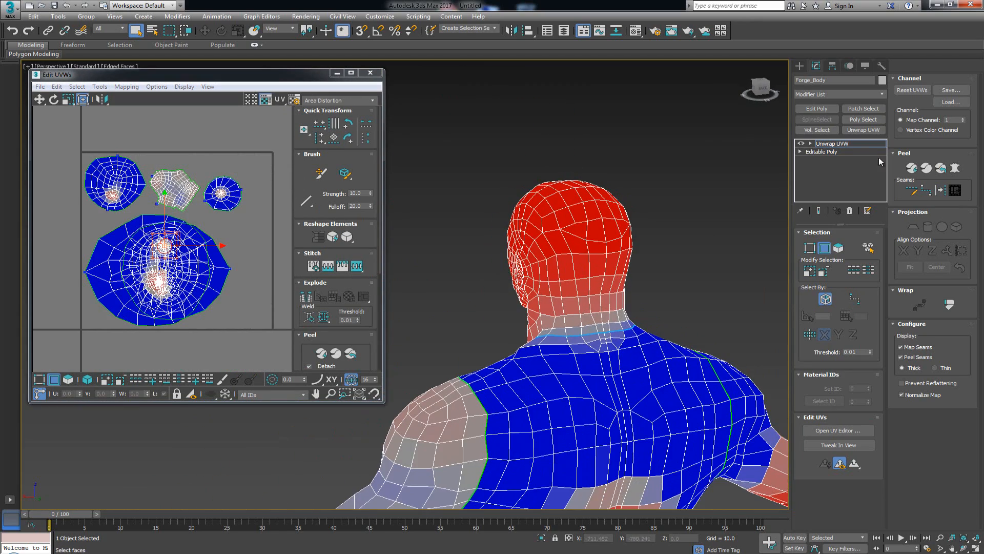
left_click(931, 193)
left_click(604, 329)
left_click(608, 243)
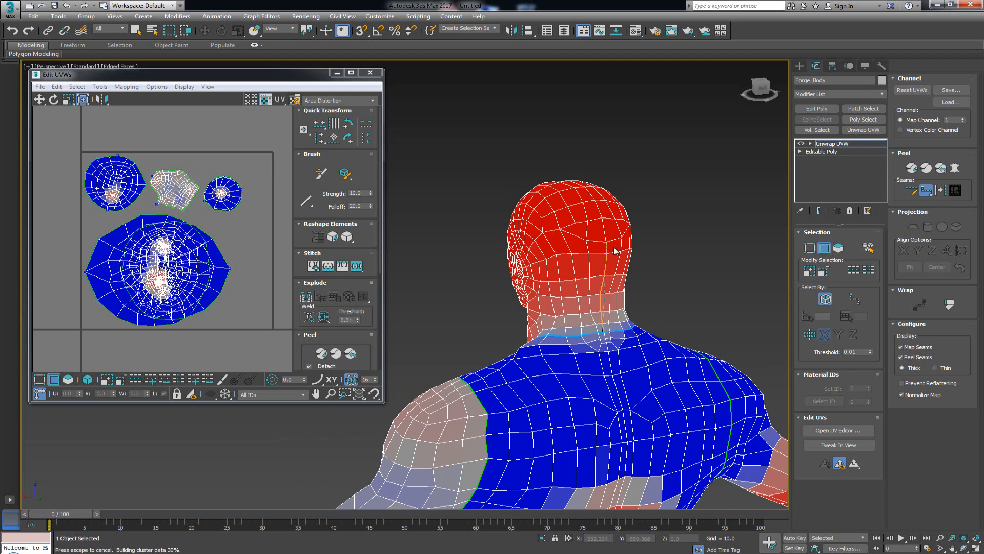
middle_click_drag(592, 220, 600, 233, "alt")
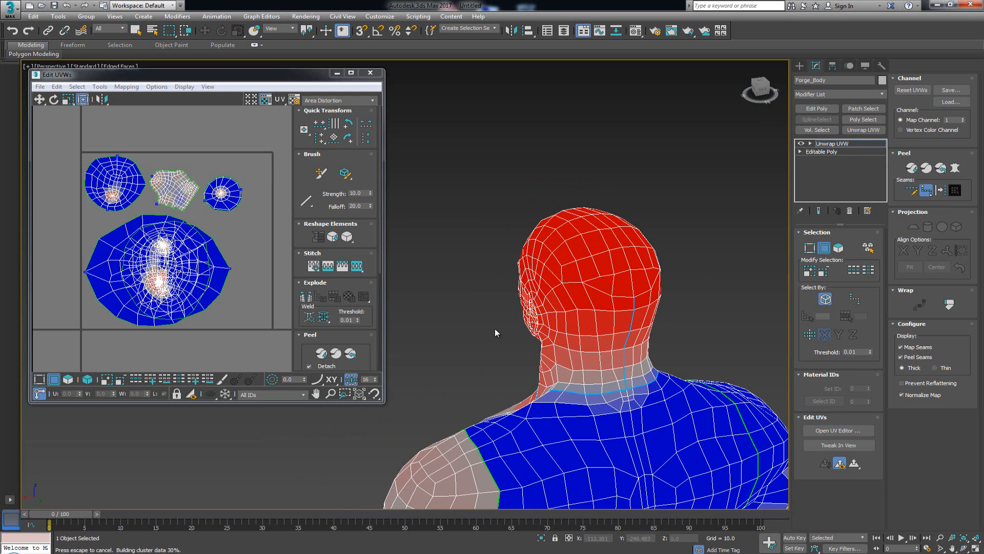
left_click(336, 353)
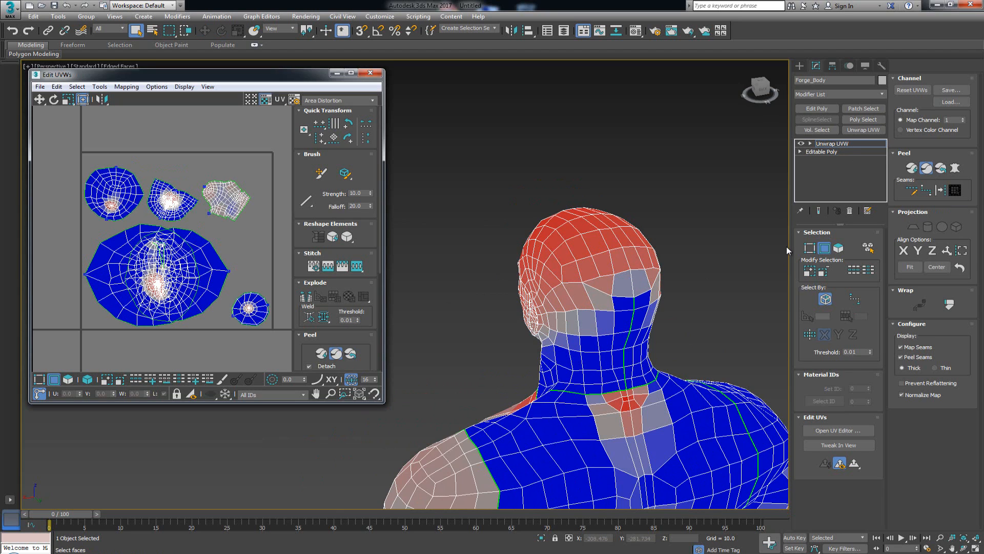
- Extend the back-of-head seam point to point over the crown, ending at the top of the forehead
left_click(927, 190)
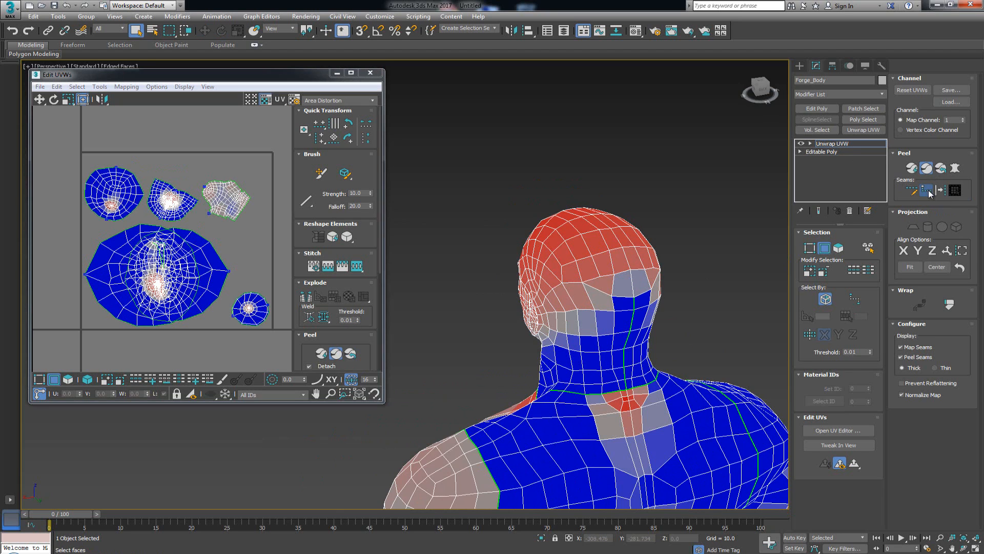
left_click(634, 296)
middle_click_drag(617, 244, 639, 264, "alt")
left_click(624, 374)
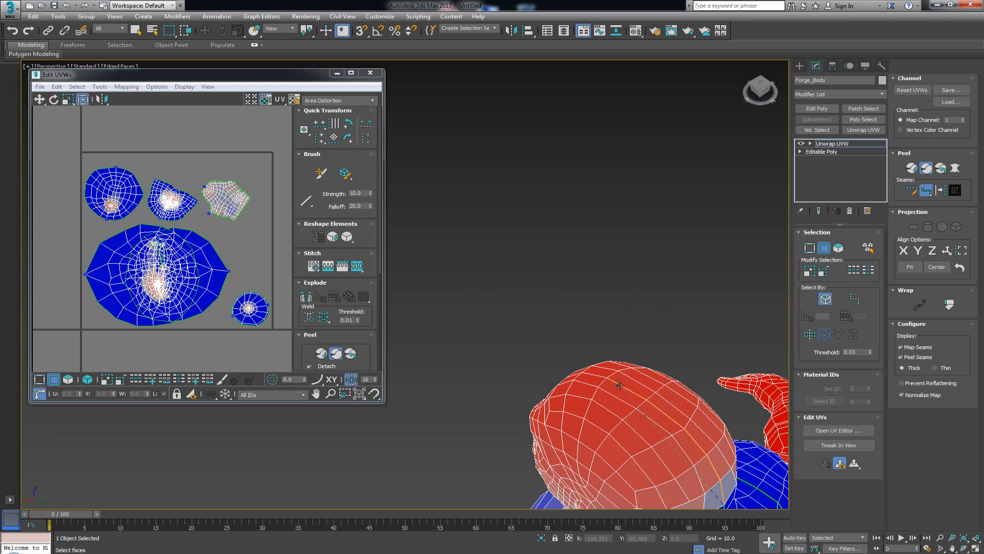
left_click(605, 379)
left_click(620, 376)
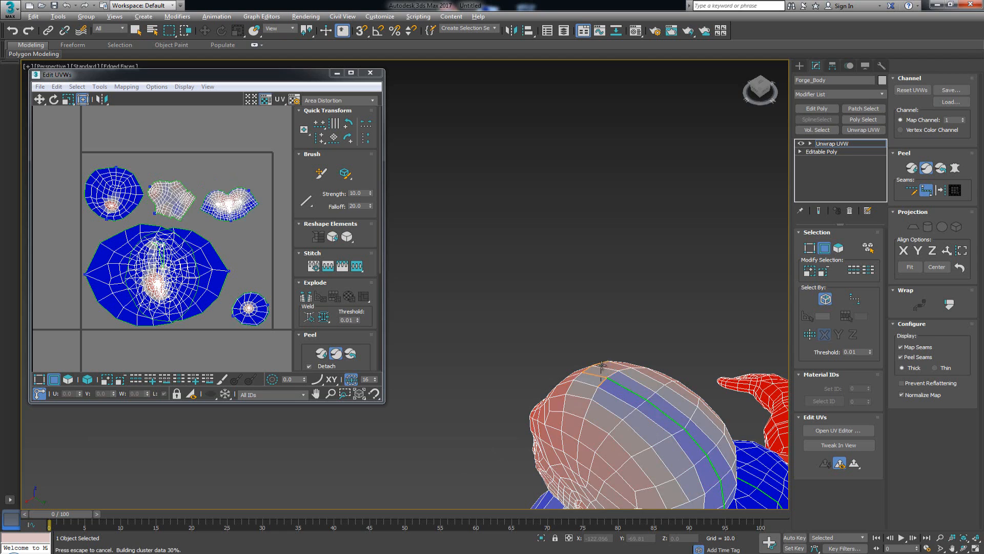
middle_click_drag(623, 375, 664, 328, "alt")
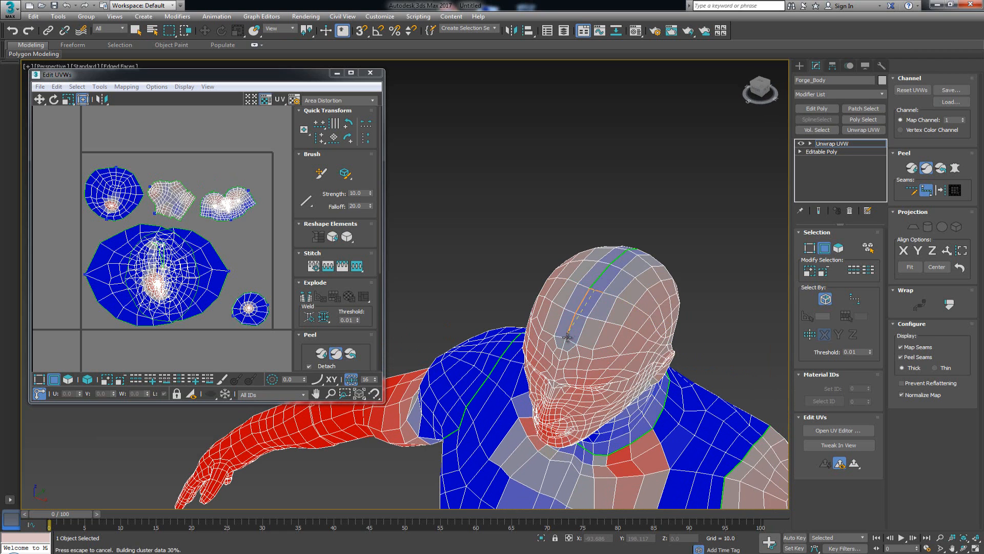
middle_click_drag(567, 337, 563, 256, "alt")
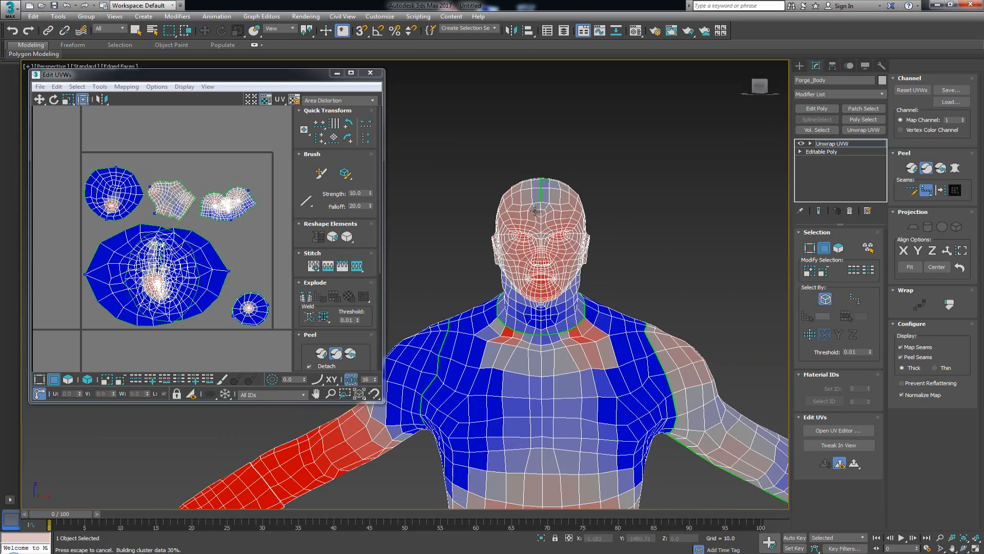
- Cut a point-to-point seam up the front of the throat from the neck loop to the underside of the chin
scroll(524, 245, "up", 3)
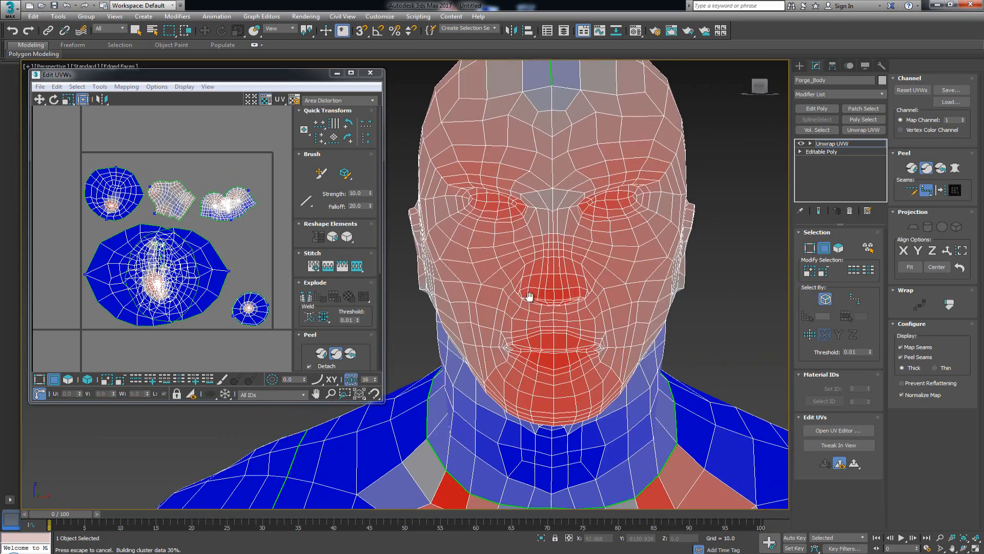
scroll(527, 292, "down", 3)
mouse_move(533, 302)
middle_mouse_down("alt")
mouse_move(561, 314)
mouse_move(545, 316)
middle_mouse_up("alt")
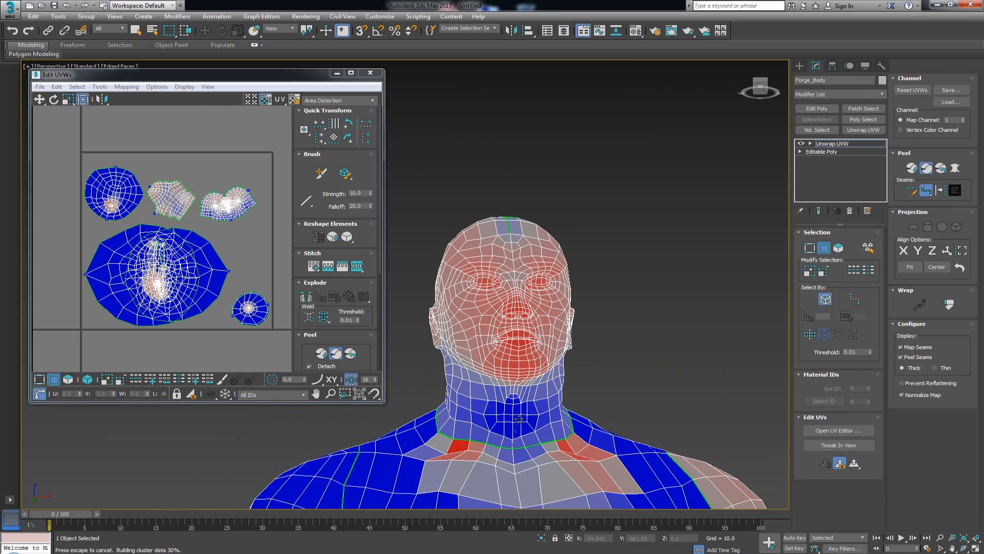
middle_click_drag(519, 419, 529, 407, "alt")
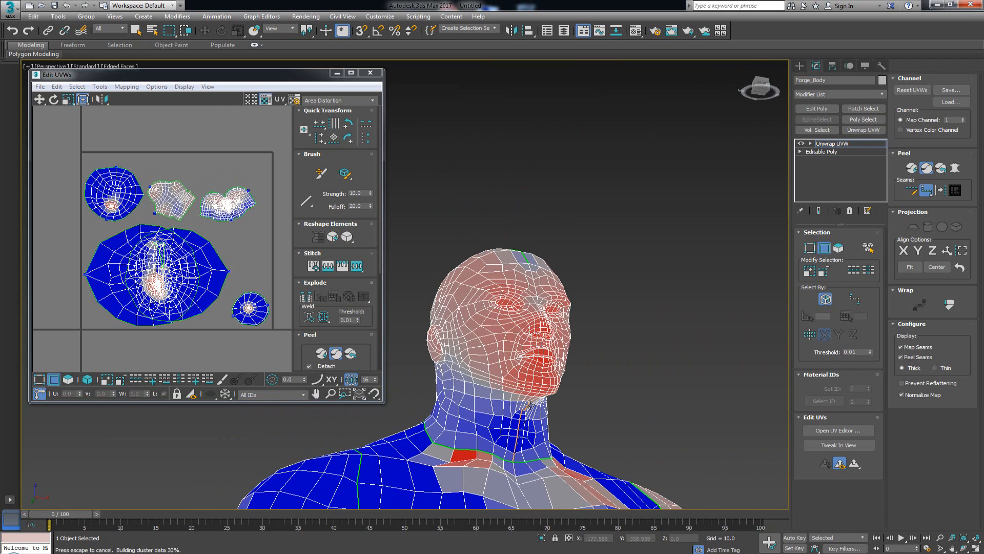
scroll(527, 403, "up", 4)
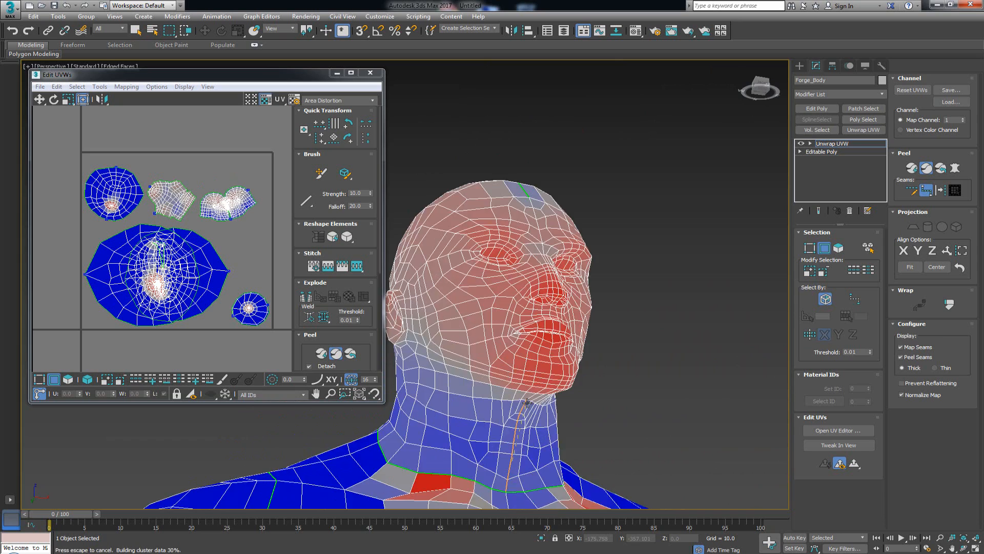
middle_click_drag(528, 402, 518, 396, "alt")
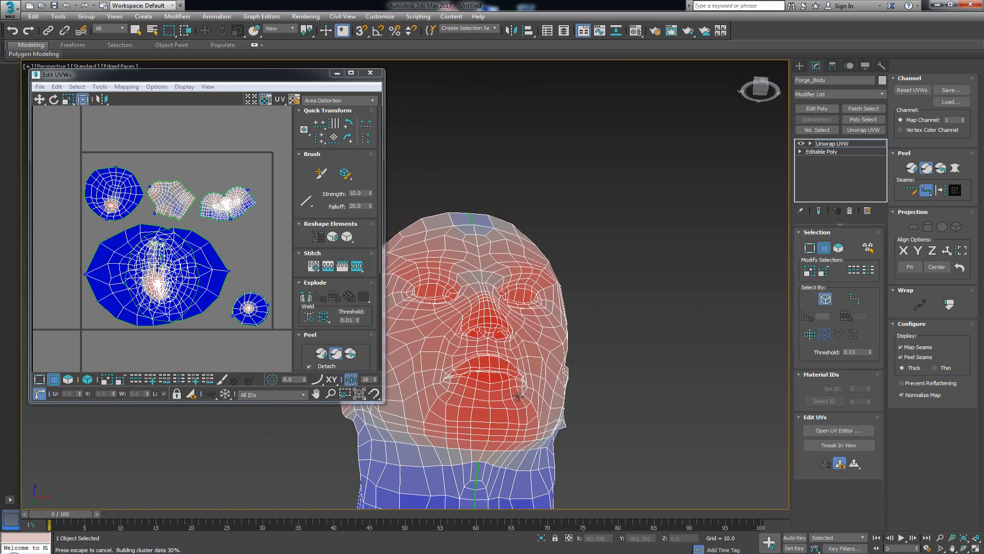
left_click(488, 441)
middle_click_drag(516, 412, 516, 427, "alt")
- Cut a closed point-to-point seam around the inner edges of both lips to separate the inside of the mouth
scroll(516, 427, "up", 2)
scroll(184, 209, "up", 5)
scroll(182, 209, "up", 8)
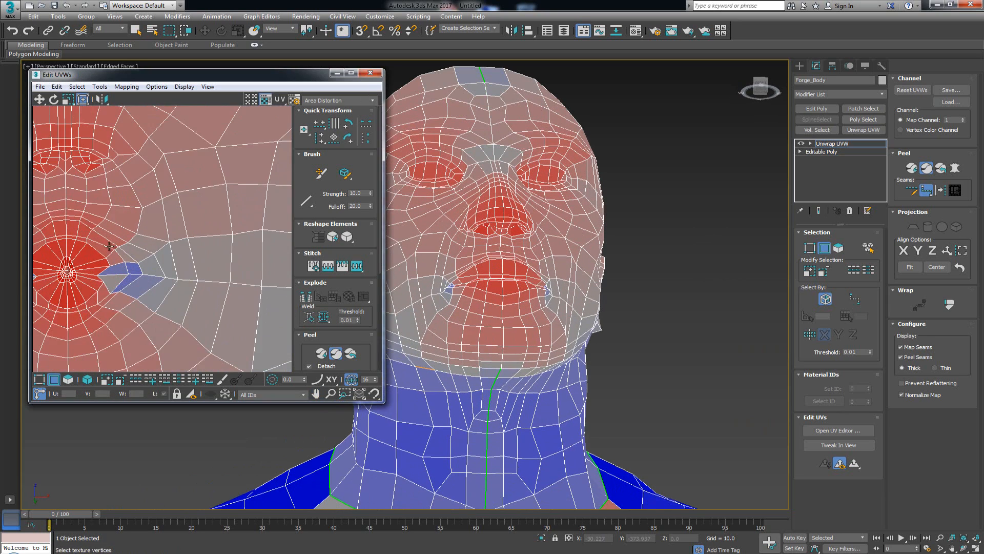
scroll(544, 289, "up", 3)
middle_click_drag(562, 202, 548, 331)
scroll(559, 305, "up", 2)
scroll(559, 303, "up", 5)
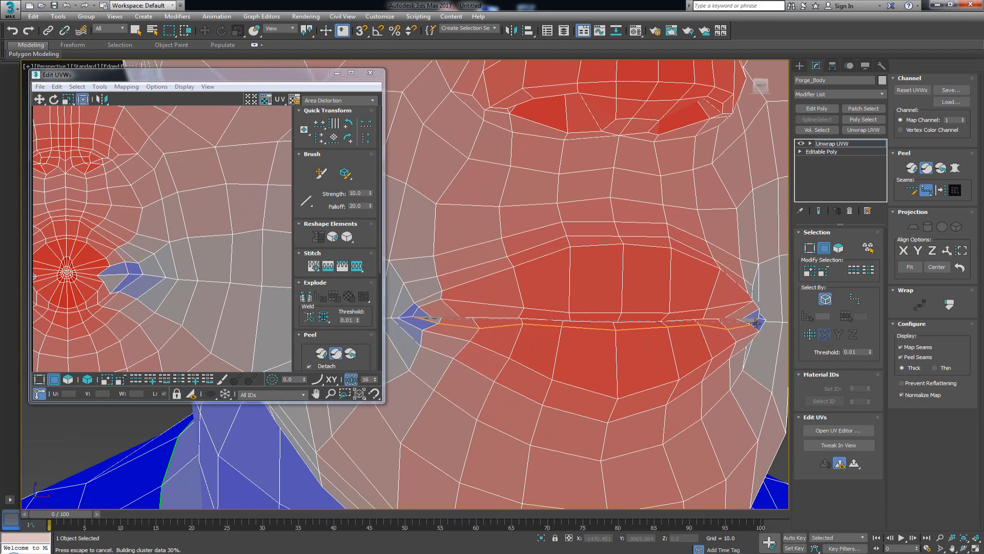
left_click(712, 309)
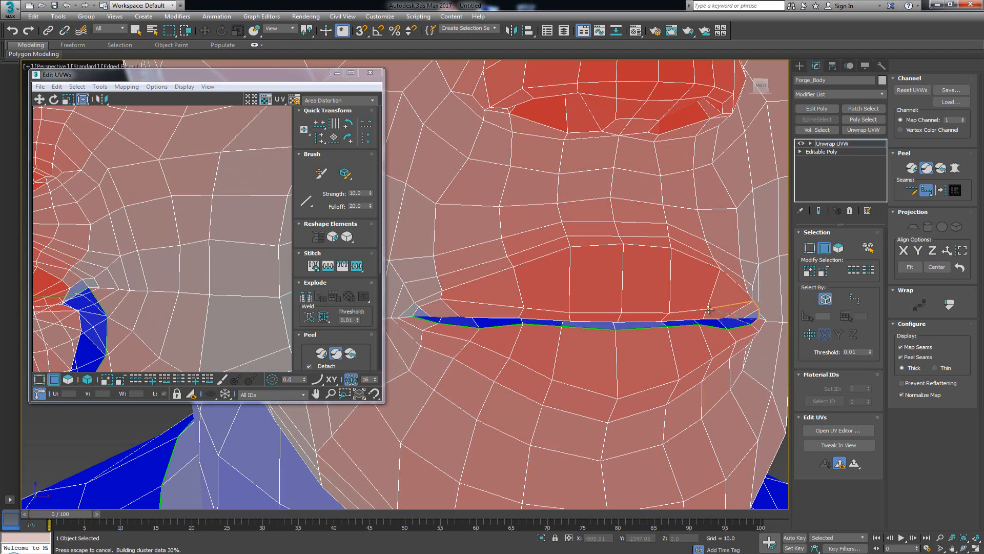
left_click(442, 298)
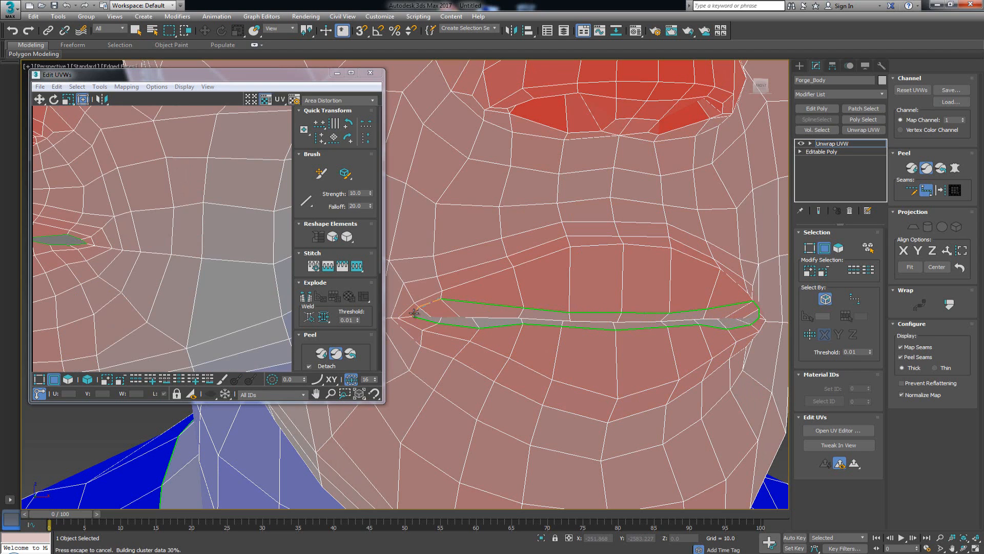
left_click(414, 313)
scroll(567, 332, "down", 4)
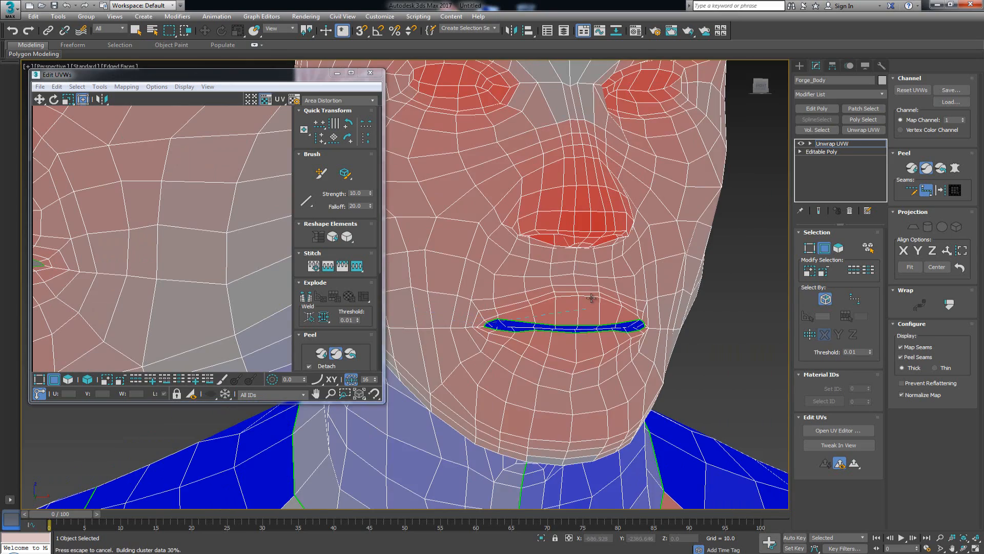
- Cut a closed point-to-point seam around the eyelid opening of the character's left eye
scroll(591, 298, "down", 3)
middle_click_drag(564, 333, 517, 348, "alt")
scroll(538, 324, "up", 3)
scroll(542, 353, "down", 5)
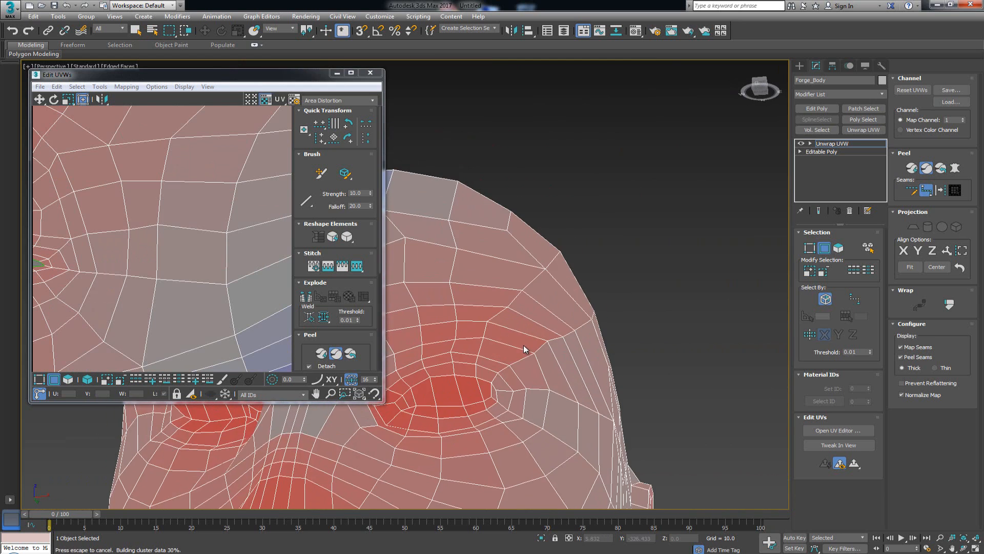
scroll(526, 334, "up", 3)
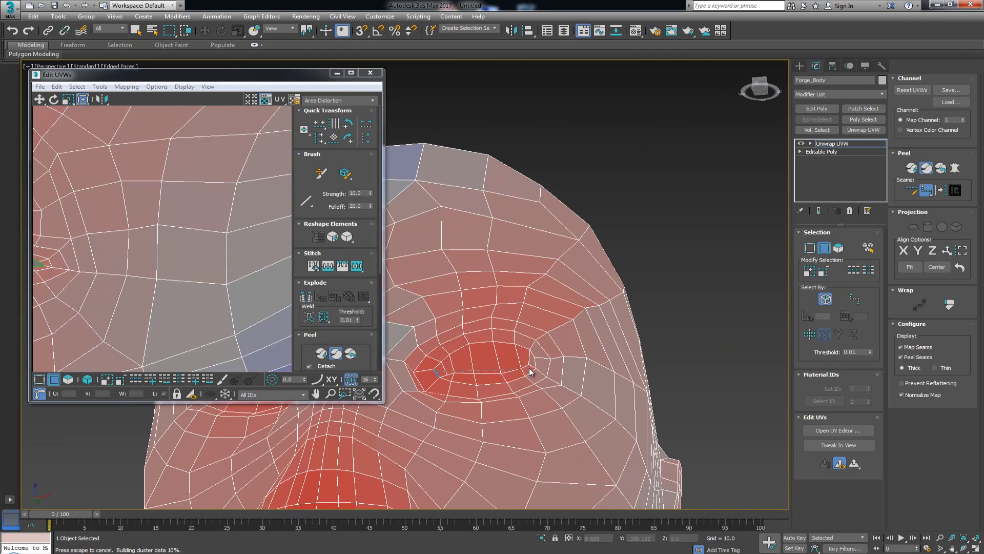
left_click(519, 349)
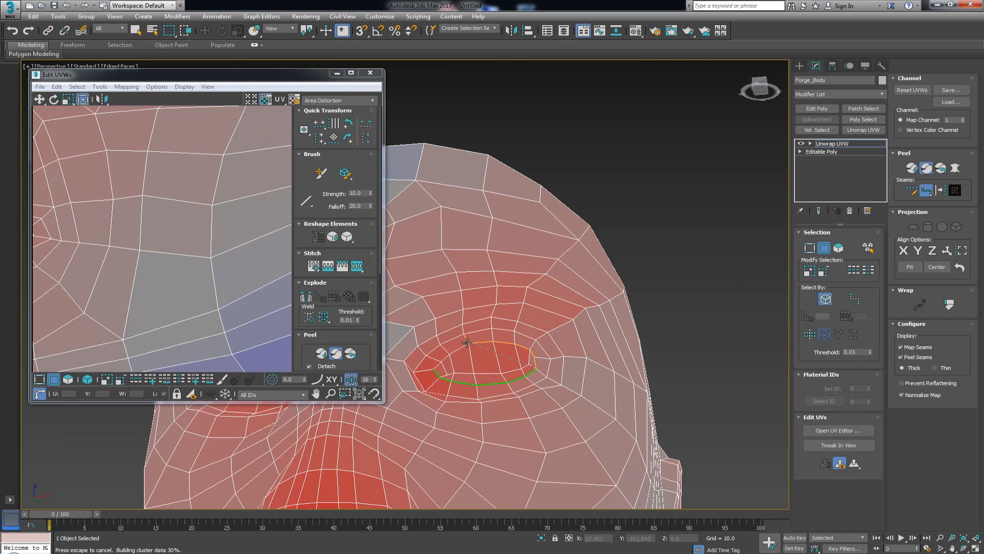
left_click(451, 359)
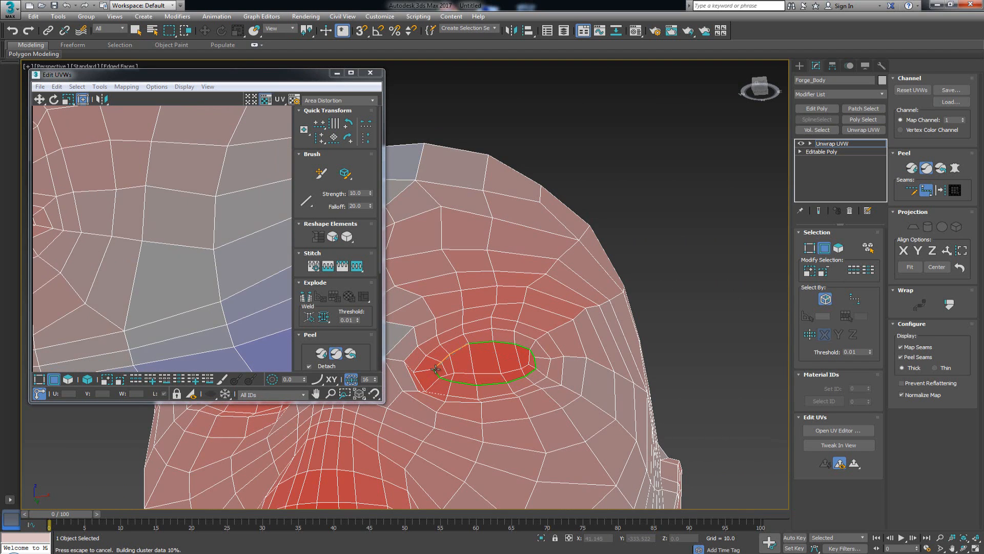
left_click(435, 370)
- Cut a matching closed point-to-point seam around the eyelid opening of the character's right eye
middle_click_drag(445, 392, 655, 373)
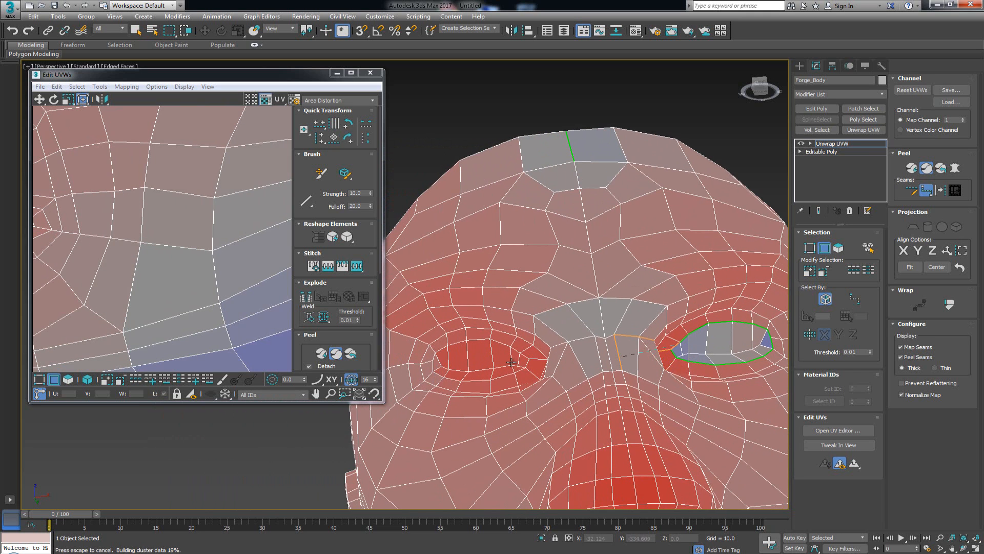
right_click(529, 365)
left_click(459, 347)
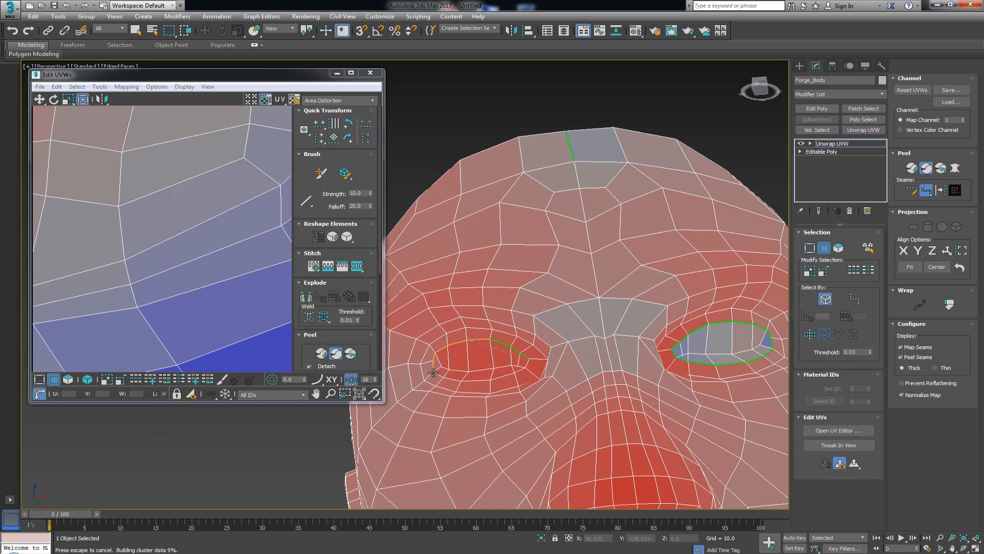
left_click(472, 376)
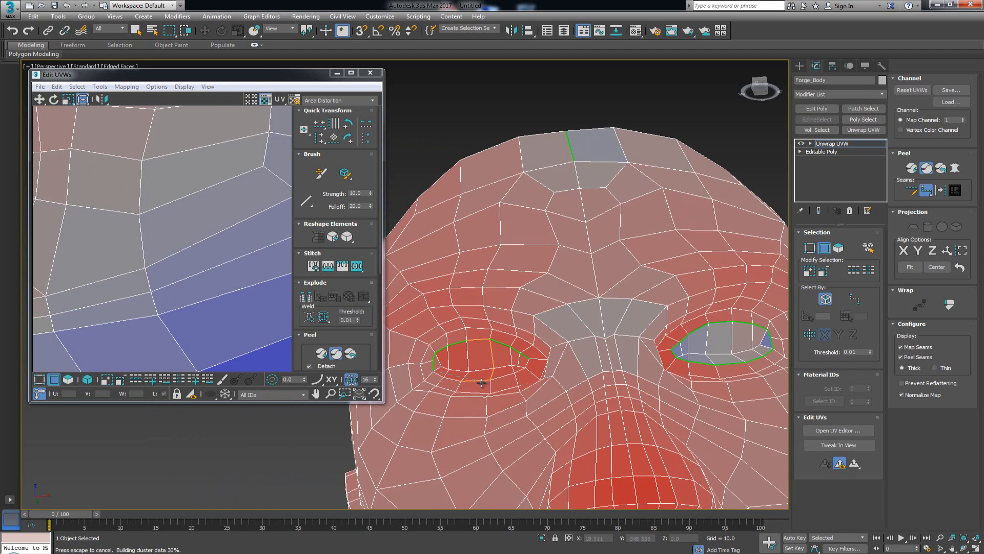
left_click(444, 377)
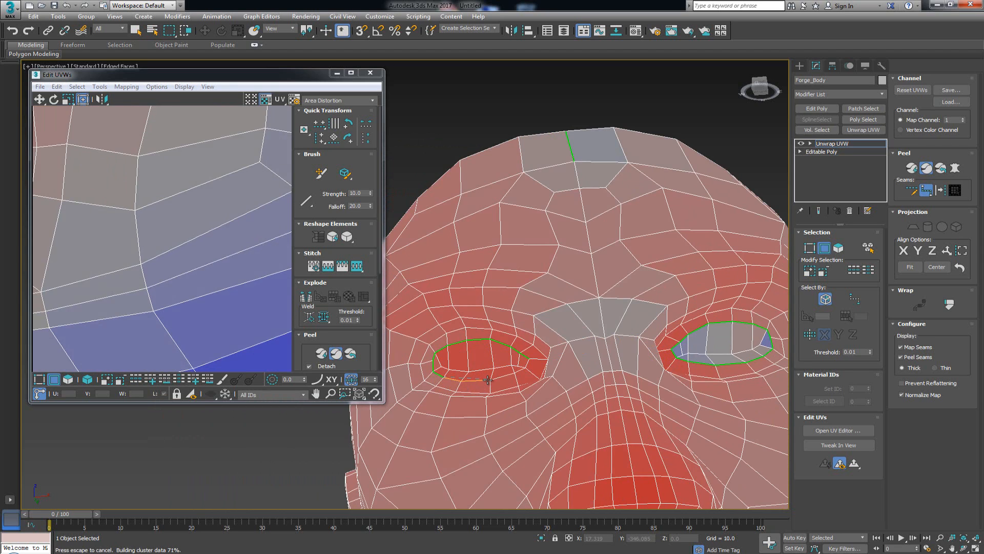
left_click(528, 361)
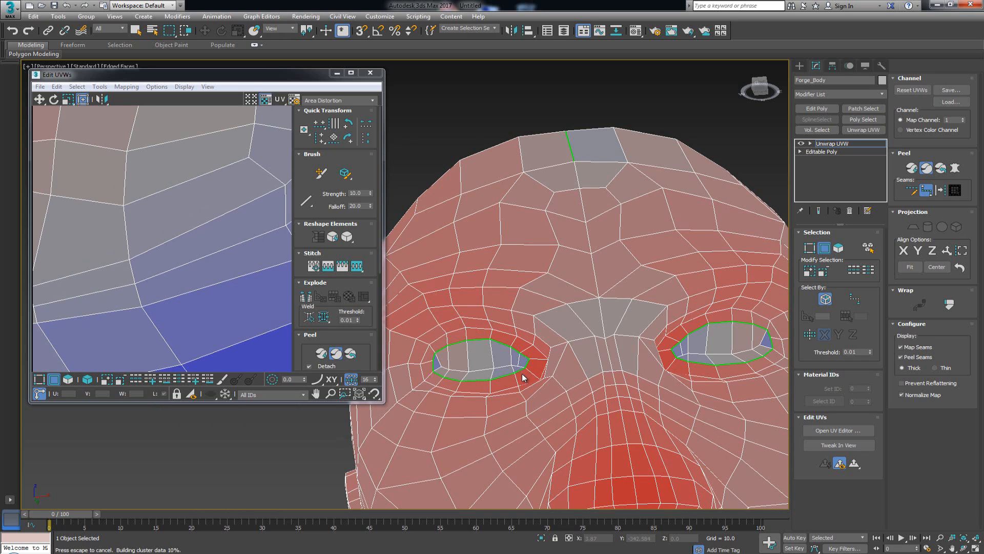
- Cut a closed point-to-point seam around the rim of the character's left nostril
scroll(527, 373, "down", 5)
scroll(512, 308, "up", 4)
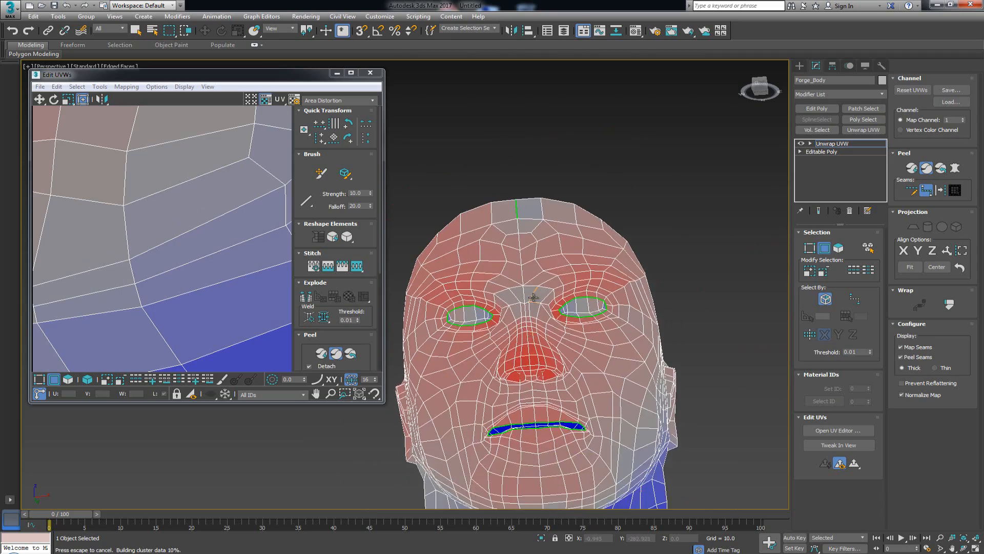
scroll(511, 371, "down", 5)
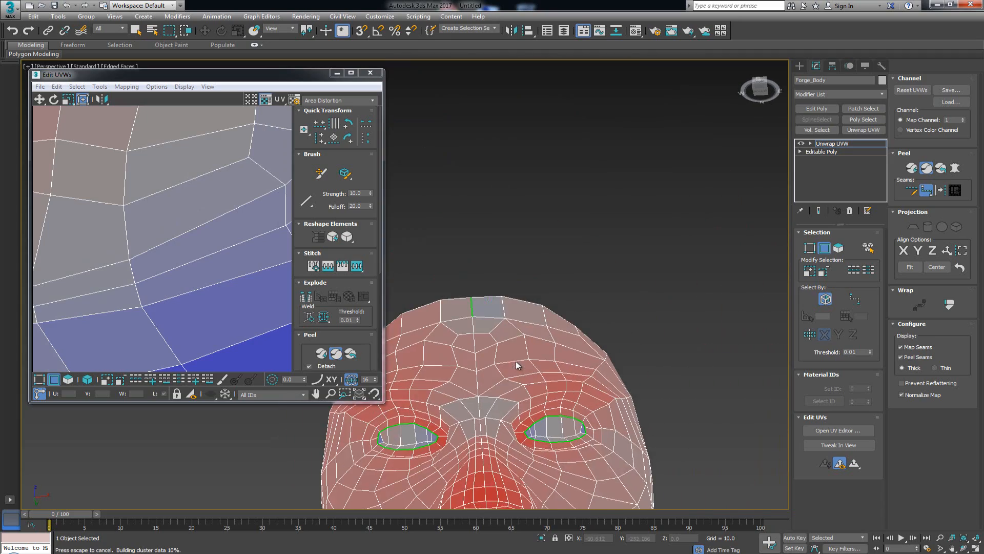
scroll(512, 358, "up", 6)
scroll(541, 280, "up", 4)
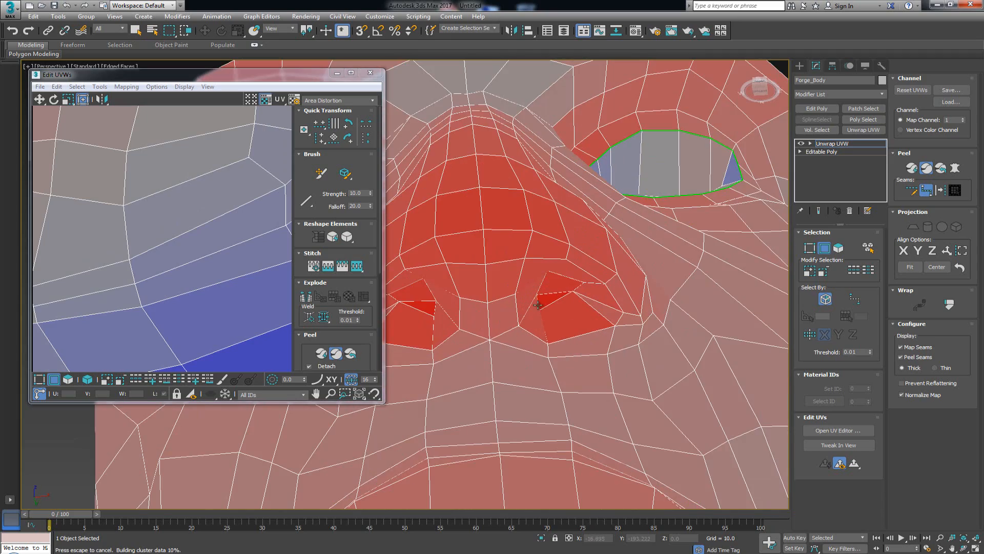
left_click(567, 263)
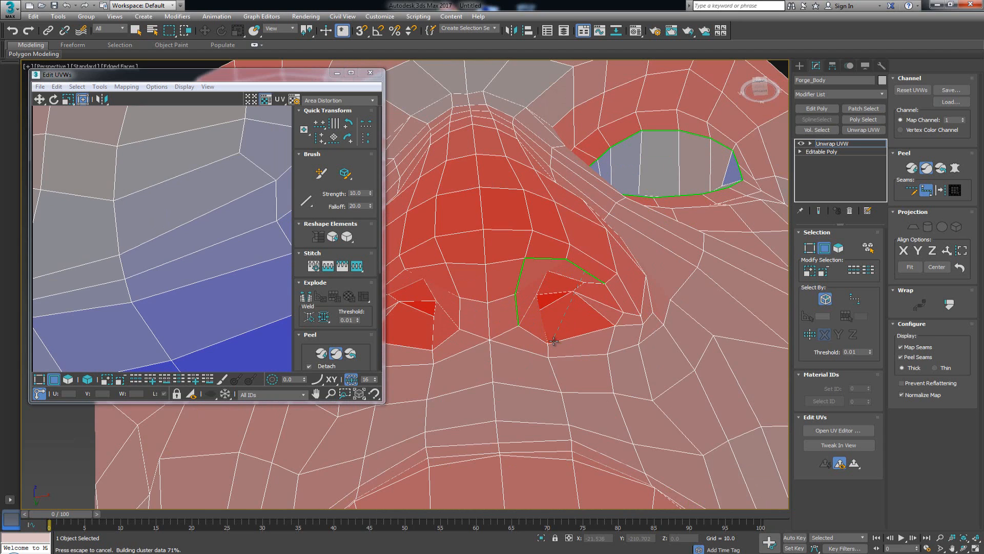
left_click(554, 341)
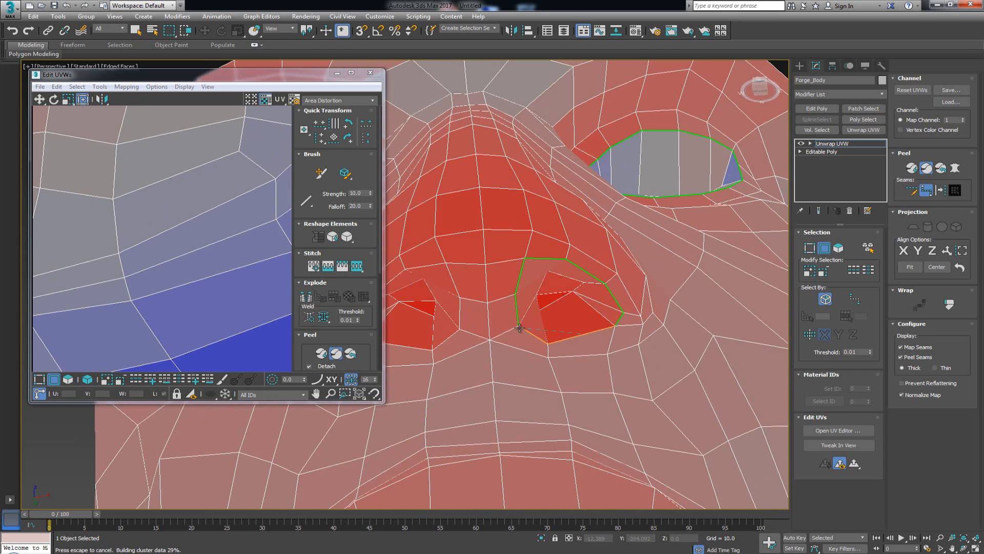
left_click(519, 328)
- Cut a matching closed point-to-point seam around the rim of the character's right nostril
middle_click_drag(519, 328, 534, 297, "alt")
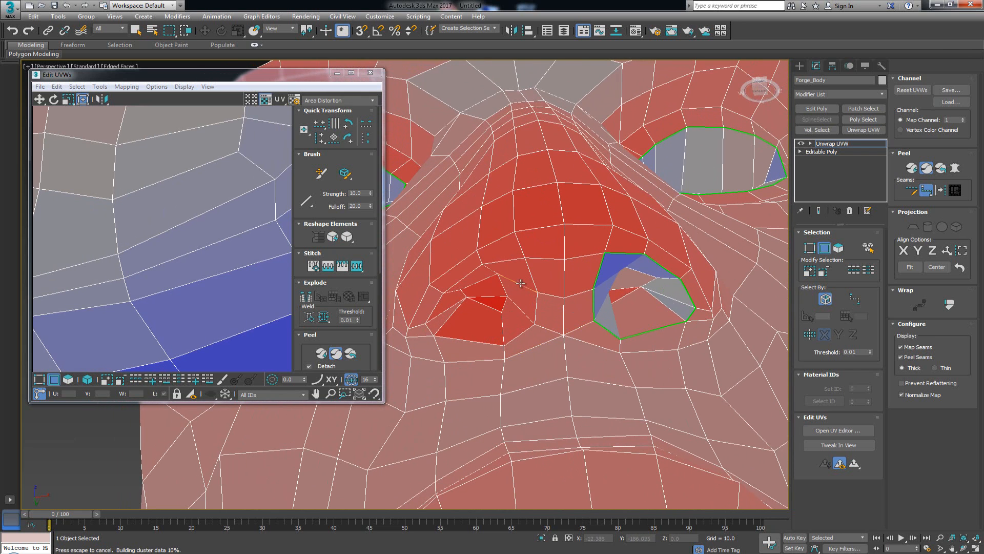
left_click(484, 265)
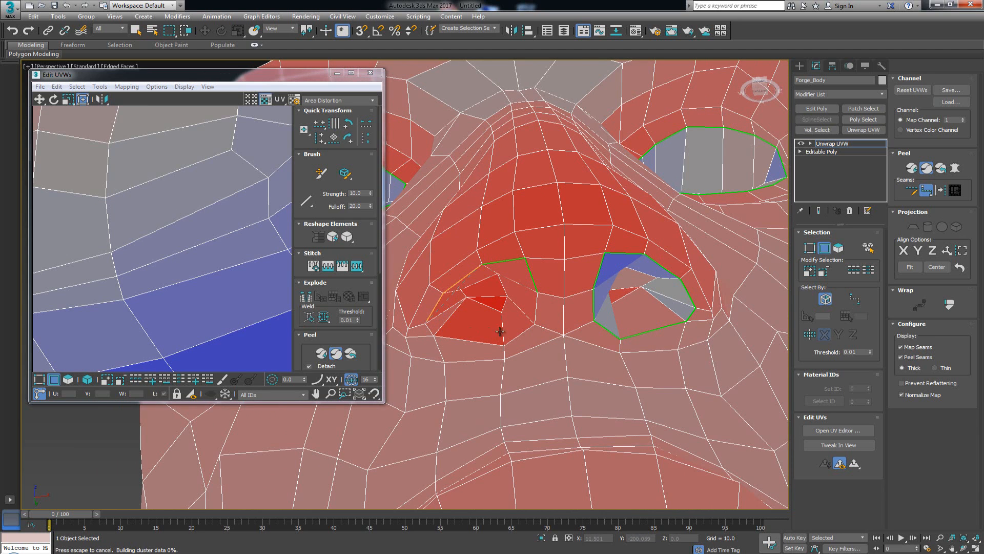
left_click(535, 298)
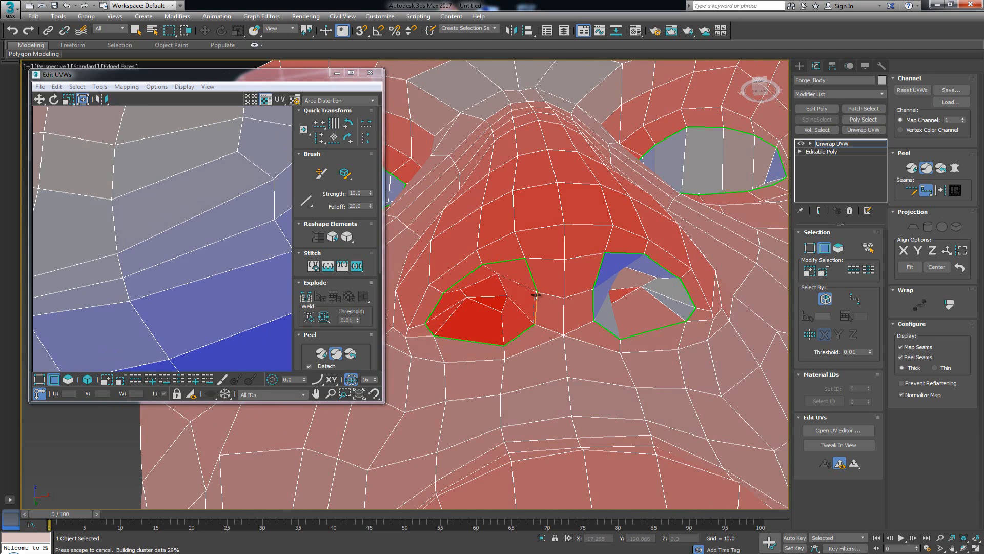
left_click(537, 298)
- Cut a closed point-to-point seam around the waist along the upper edge of the waistband, separating the torso from the legs
scroll(519, 315, "down", 6)
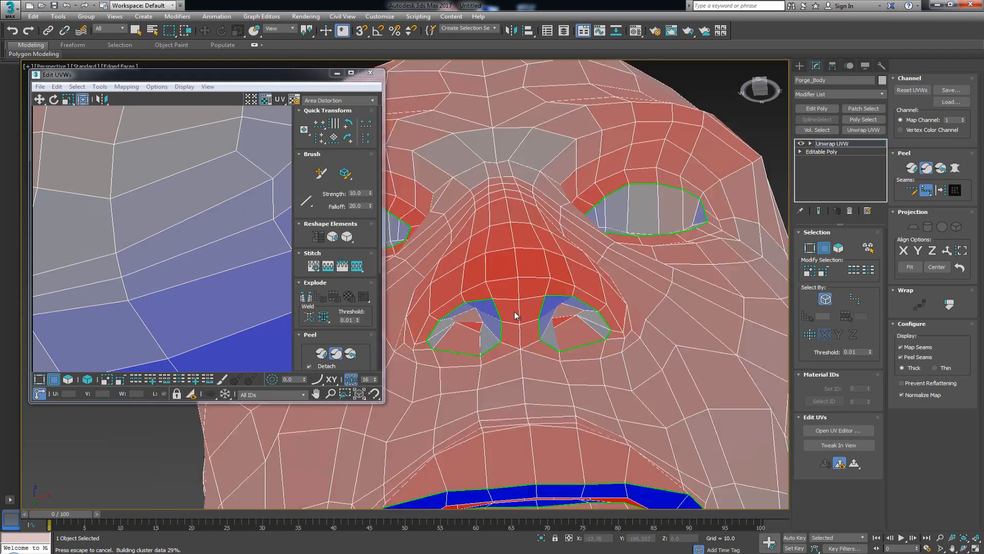
middle_click_drag(528, 246, 527, 315, "alt")
scroll(527, 315, "up", 4)
scroll(526, 314, "down", 6)
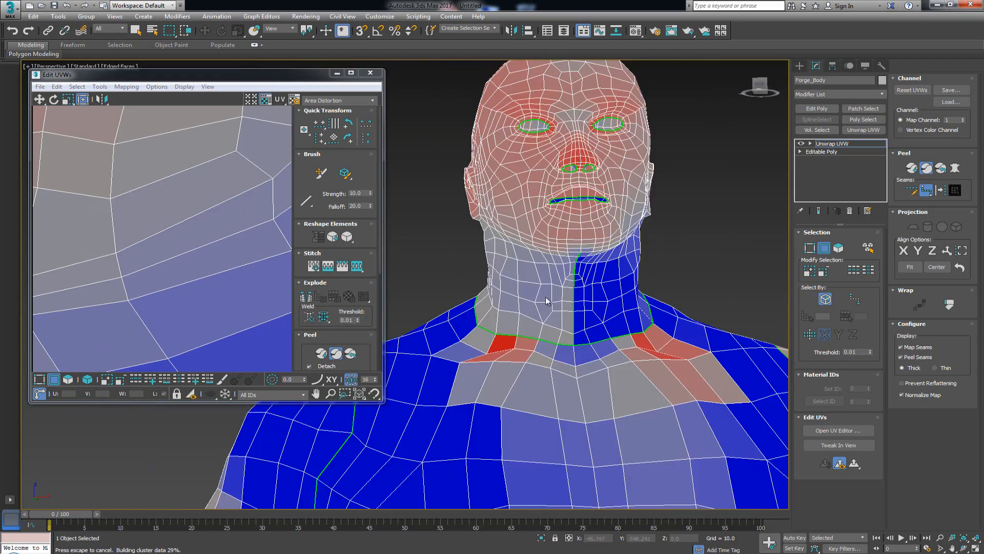
middle_click_drag(583, 250, 513, 310)
scroll(516, 314, "down", 2)
scroll(446, 320, "up", 3)
scroll(512, 310, "down", 5)
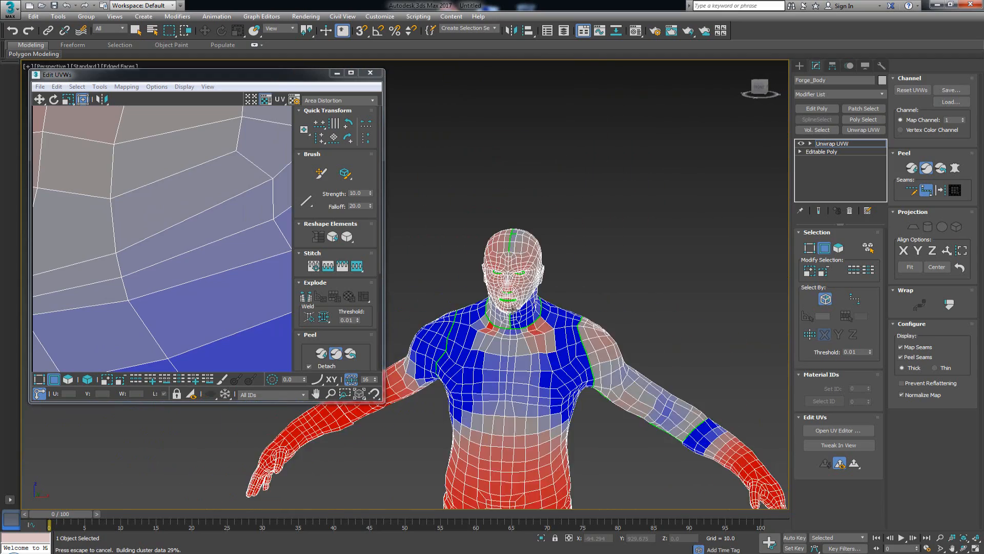
scroll(513, 310, "up", 2)
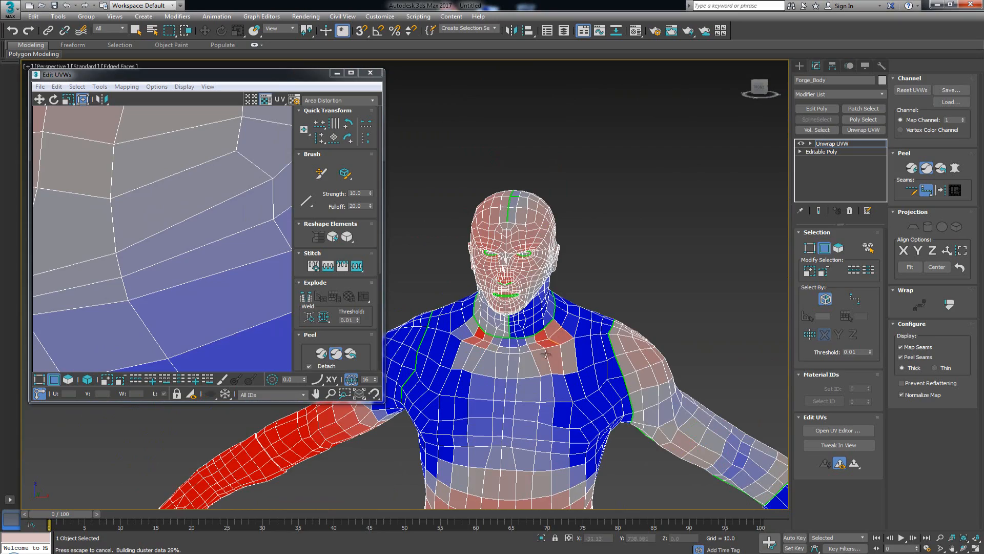
middle_click_drag(546, 353, 531, 248)
scroll(531, 248, "down", 3)
scroll(530, 353, "up", 2)
middle_click_drag(531, 339, 532, 276)
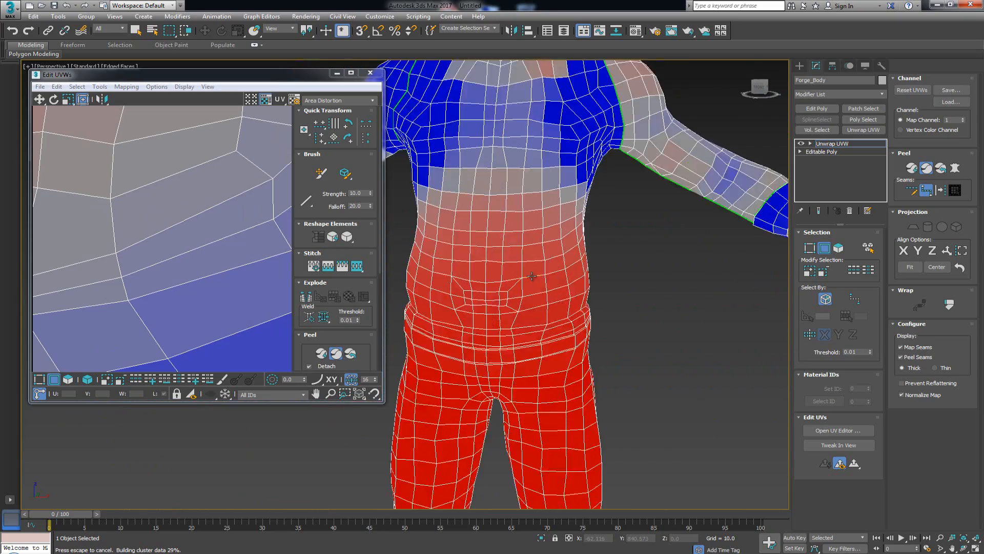
scroll(531, 277, "up", 2)
scroll(505, 345, "up", 3)
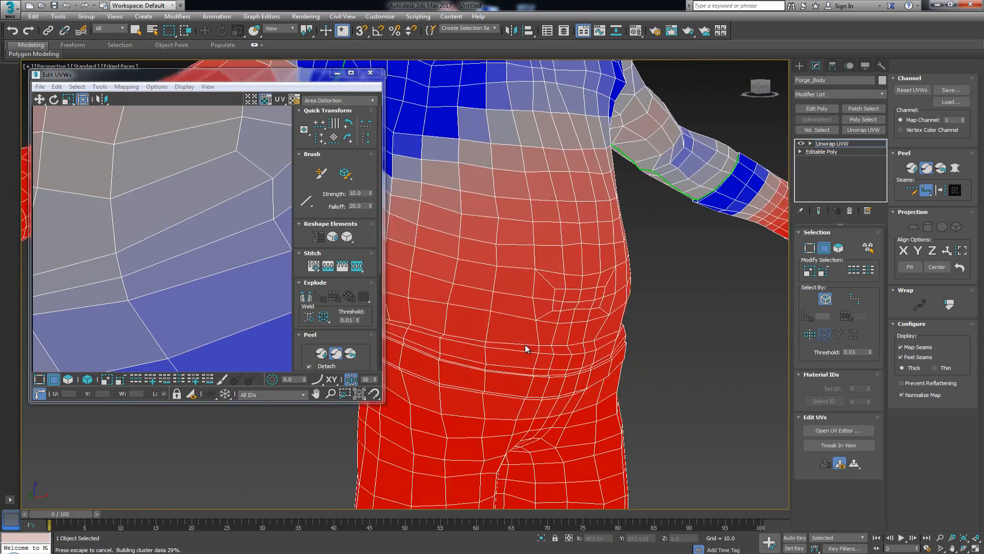
middle_click_drag(526, 345, 530, 352, "alt")
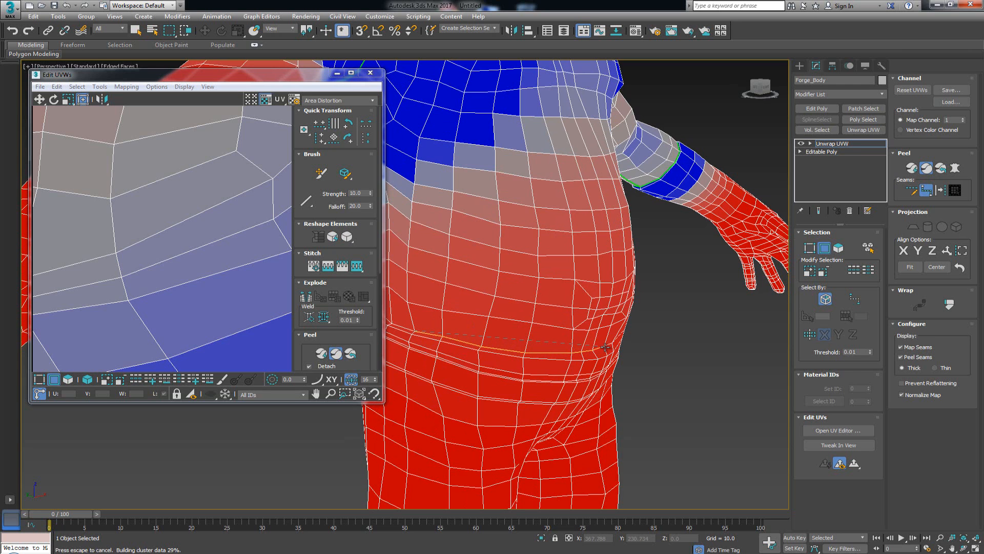
middle_click_drag(647, 350, 558, 334, "alt")
left_click(563, 333)
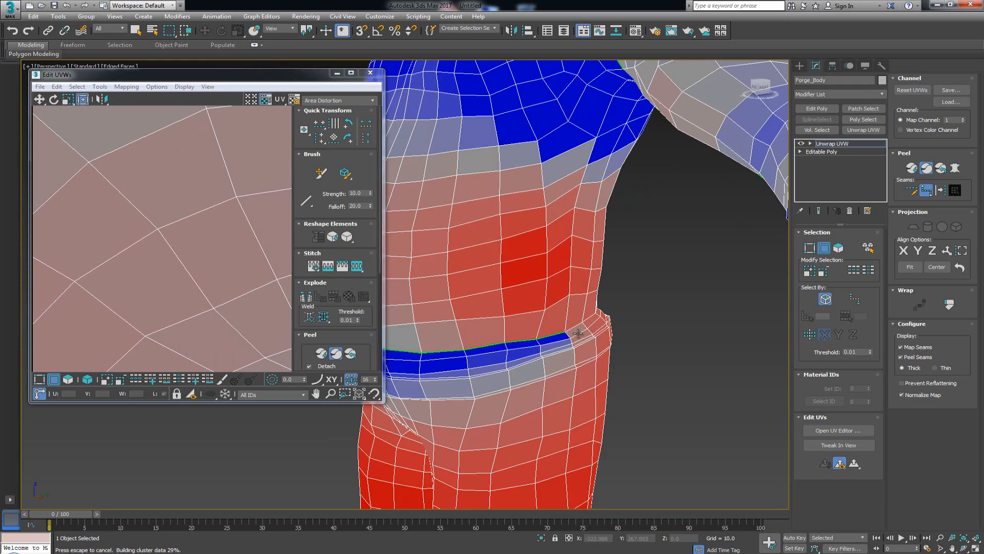
middle_click_drag(621, 330, 533, 347, "alt")
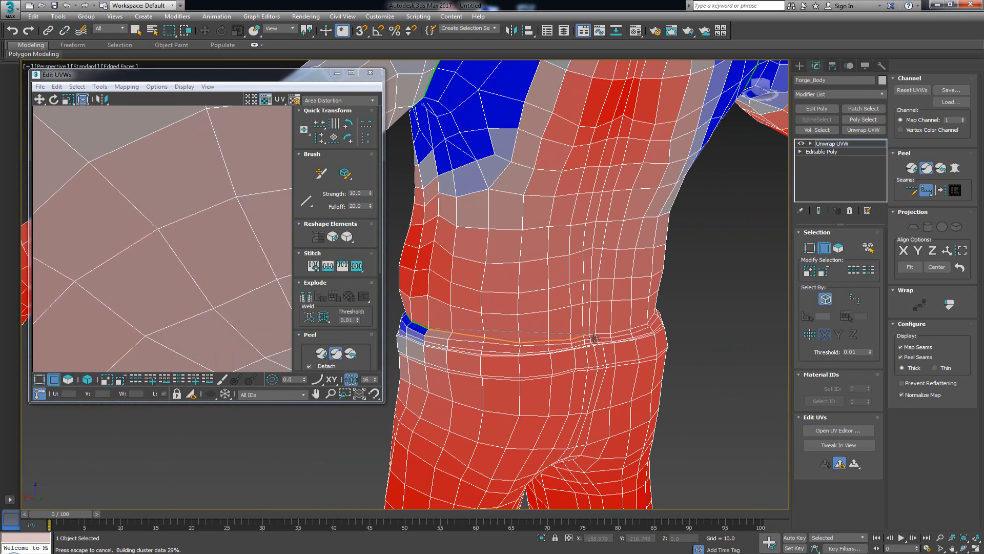
left_click(610, 339)
middle_click_drag(598, 338, 552, 339, "alt")
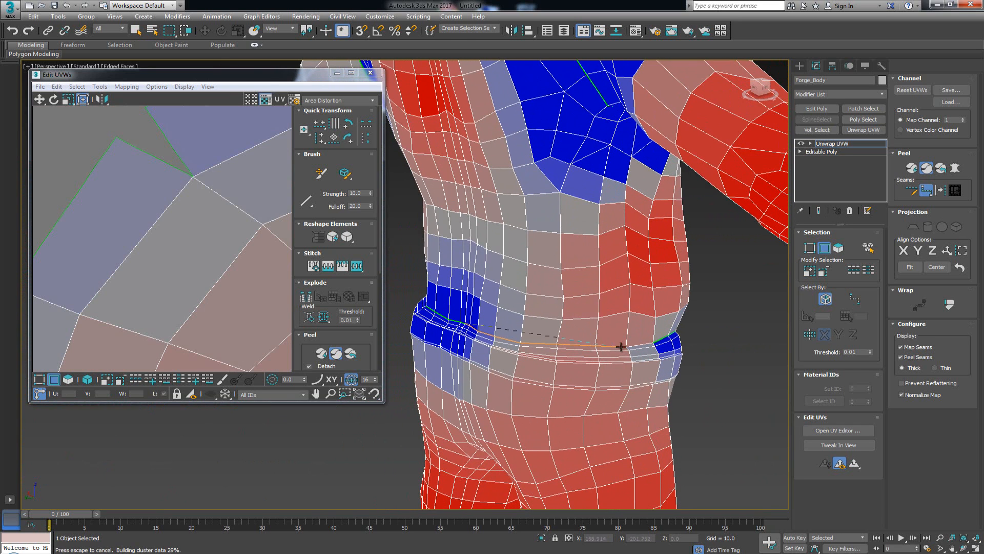
left_click(652, 343)
middle_click_drag(618, 347, 493, 367, "alt")
scroll(490, 384, "down", 6)
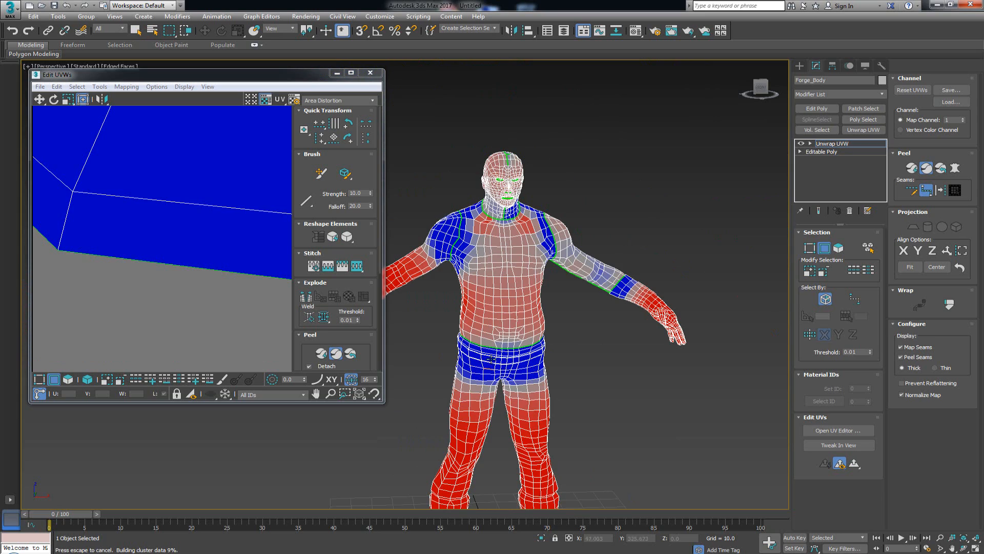
- Cut a point-to-point seam down the character's right side between the armpit and the waist seam
scroll(475, 347, "up", 7)
middle_click_drag(473, 310, 435, 227, "alt")
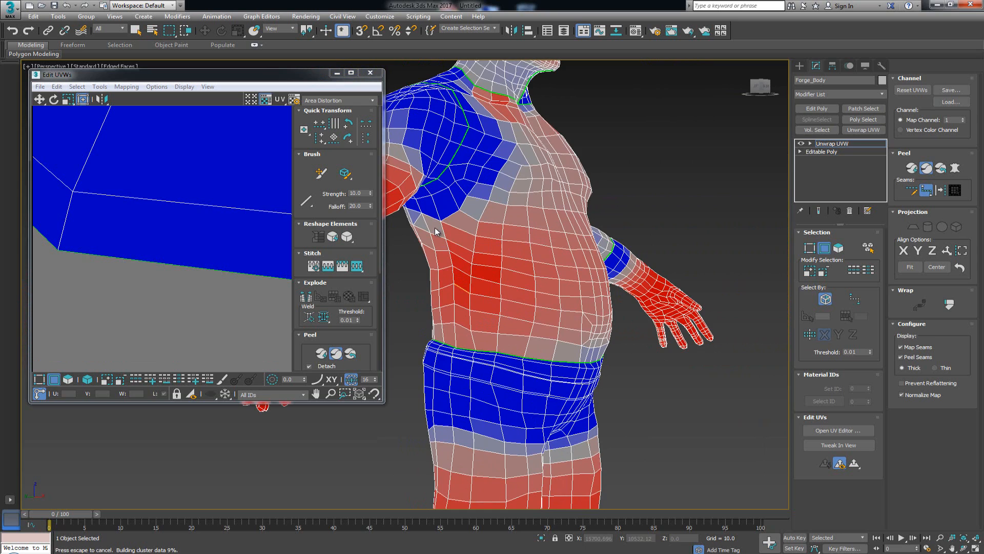
left_click(429, 196)
- Cut a matching point-to-point seam down the character's left side from the armpit to the waist seam
middle_click_drag(612, 320, 593, 211, "alt")
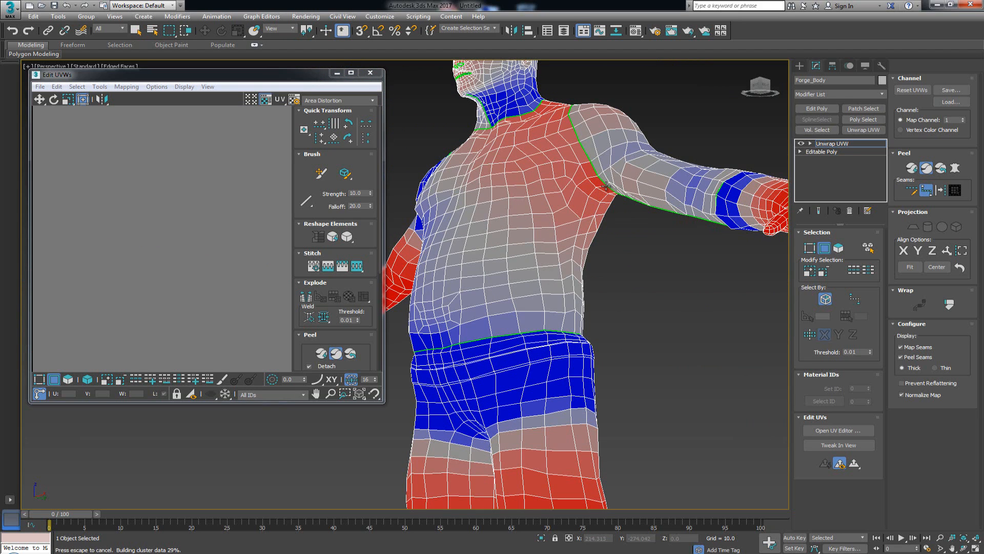
left_click(575, 331)
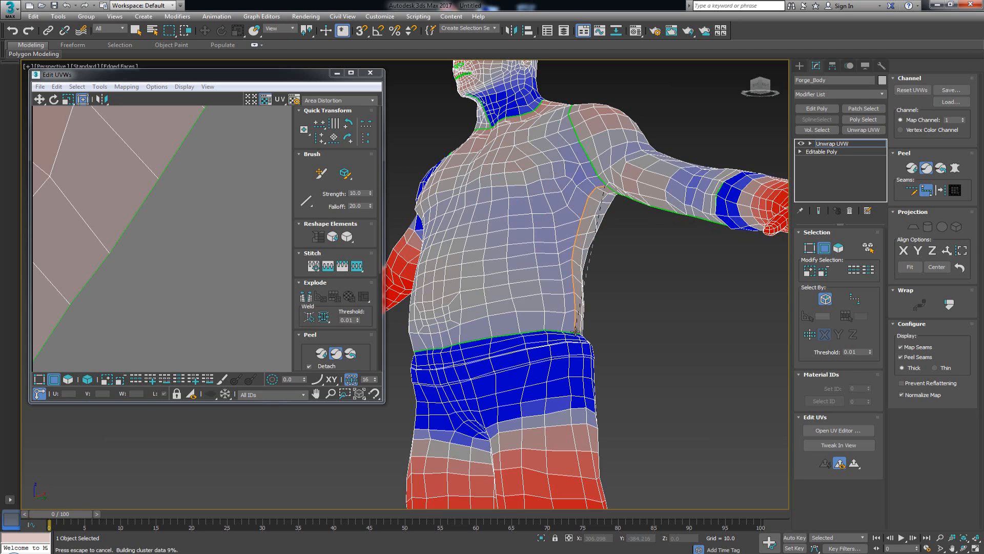
middle_click_drag(556, 254, 560, 281, "alt")
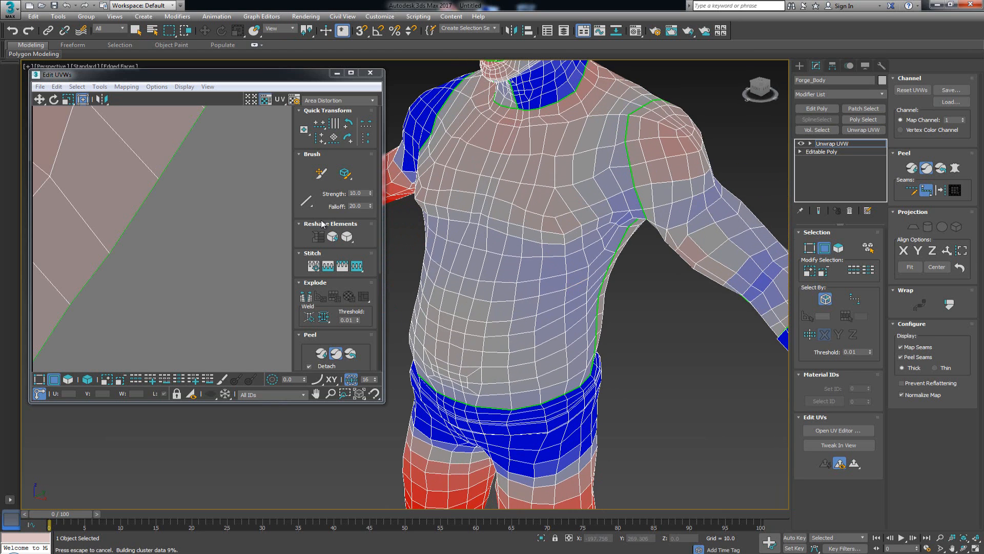
- Cut a point-to-point seam across the top of the character's left shoulder from the neck loop to the arm seam
scroll(190, 216, "down", 10)
middle_click_drag(254, 270, 178, 187)
scroll(196, 240, "up", 2)
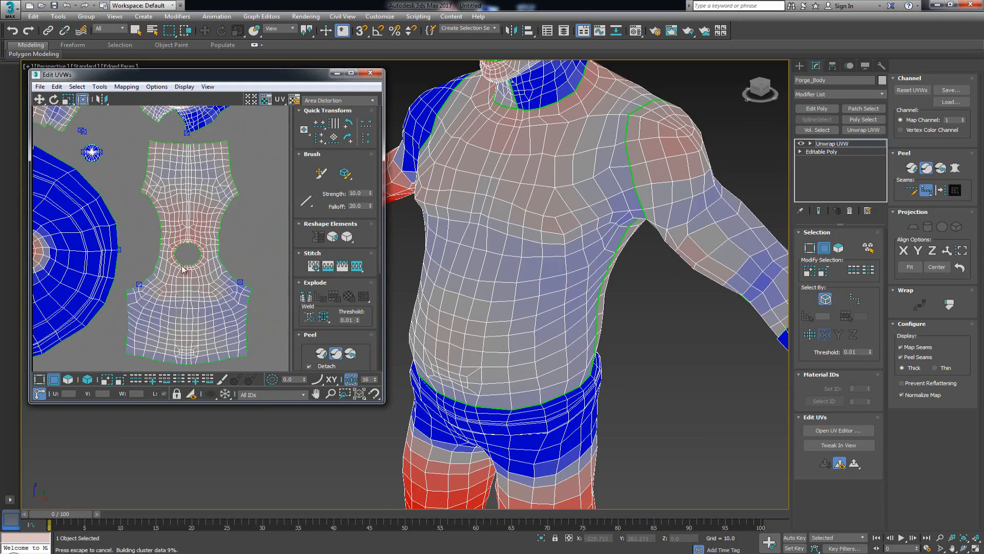
middle_click_drag(667, 150, 582, 228)
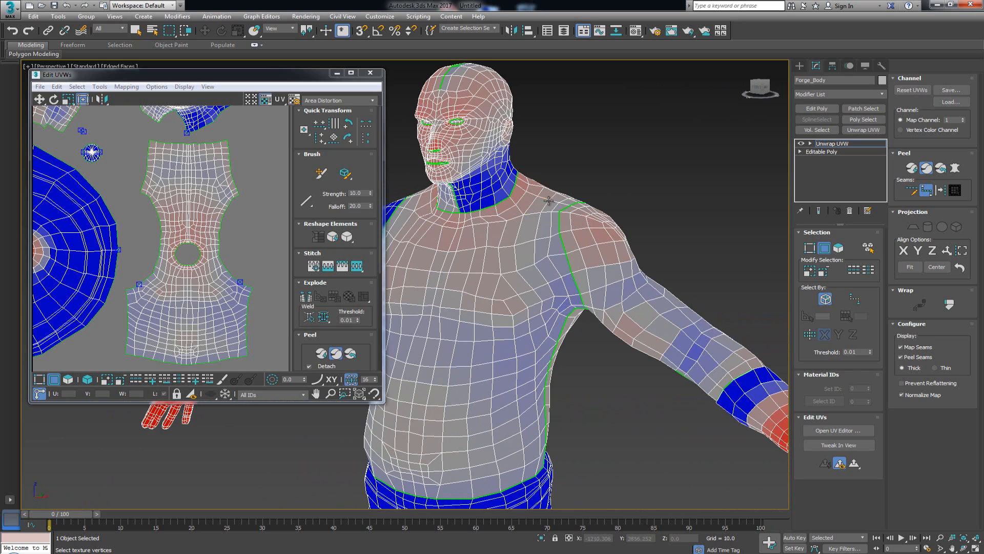
middle_click_drag(497, 281, 519, 241, "alt")
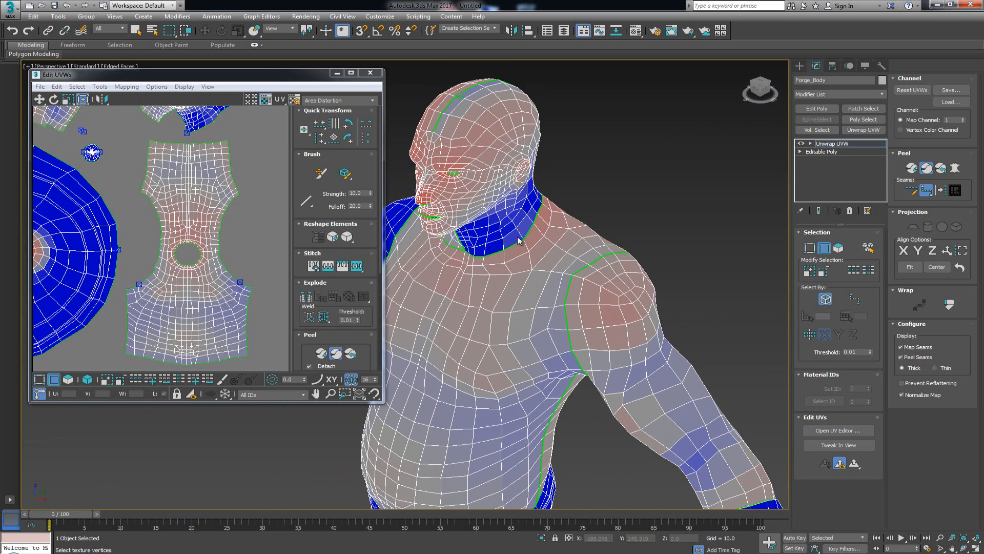
left_click(537, 226)
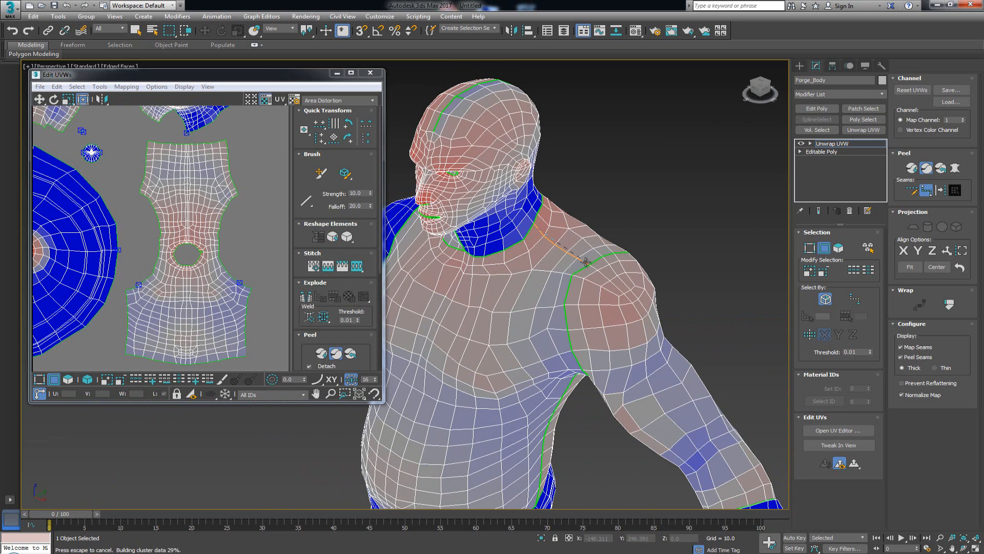
left_click(585, 262)
- Cut a point-to-point seam across the top of the character's right shoulder to separate the front and back of the torso
middle_click_drag(504, 236, 479, 203, "alt")
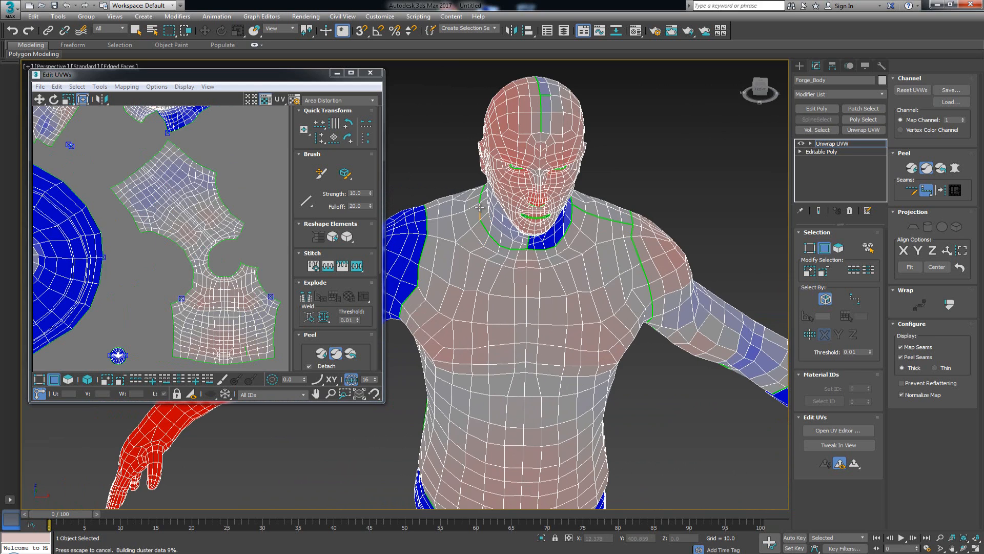
left_click(480, 204)
left_click(428, 220)
- Examine the whole body's distortion colours and the head shell in the UV layout, and end point-to-point seam cutting
scroll(509, 243, "down", 3)
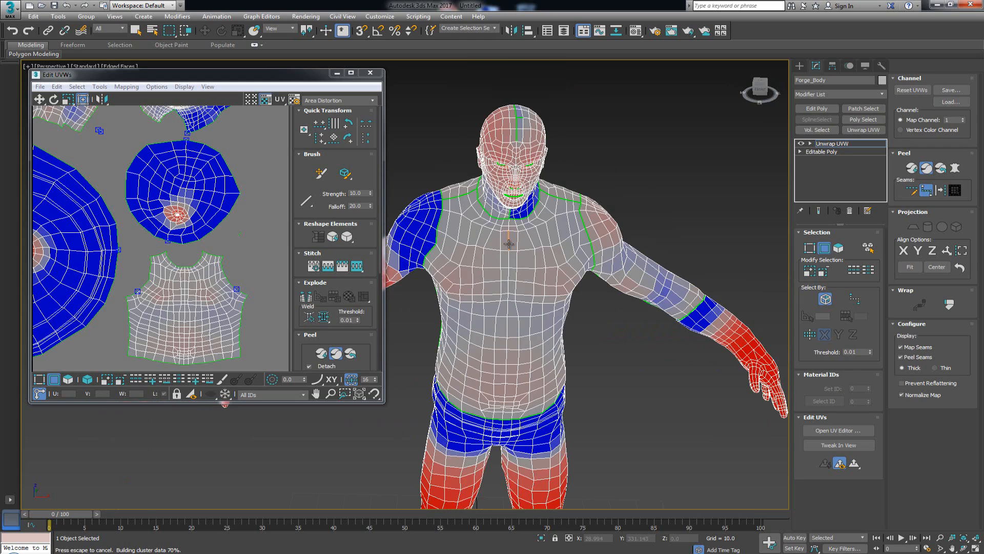
scroll(530, 279, "down", 5)
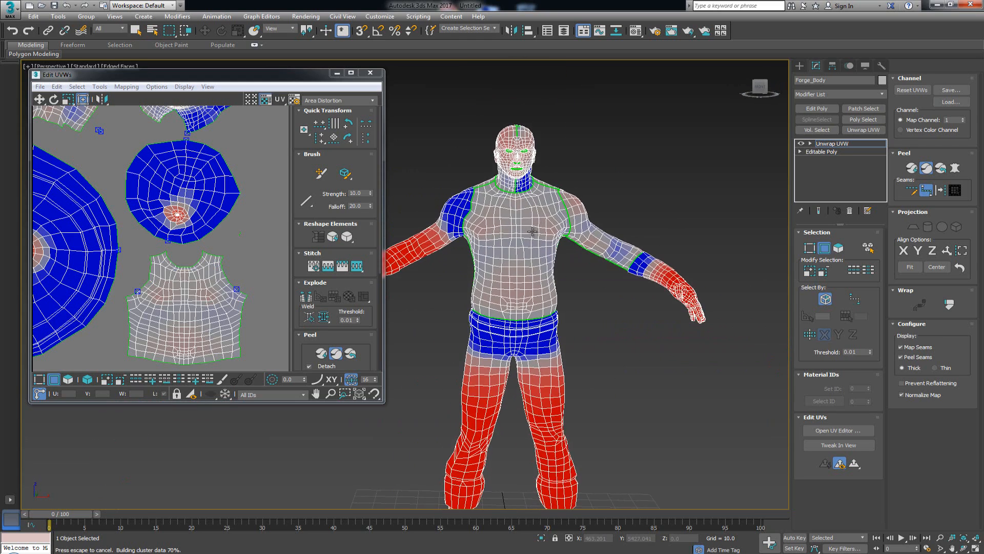
scroll(532, 232, "down", 3)
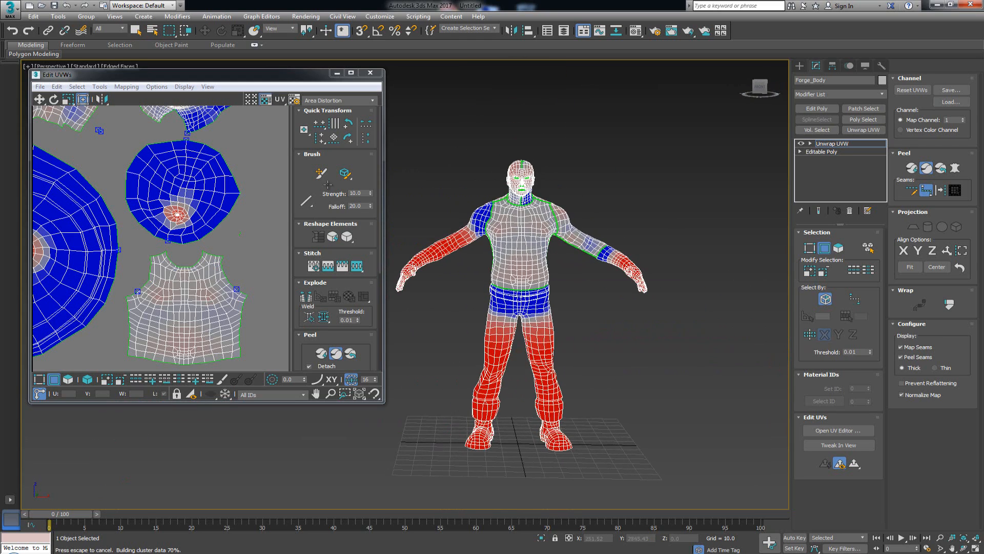
scroll(238, 215, "down", 6)
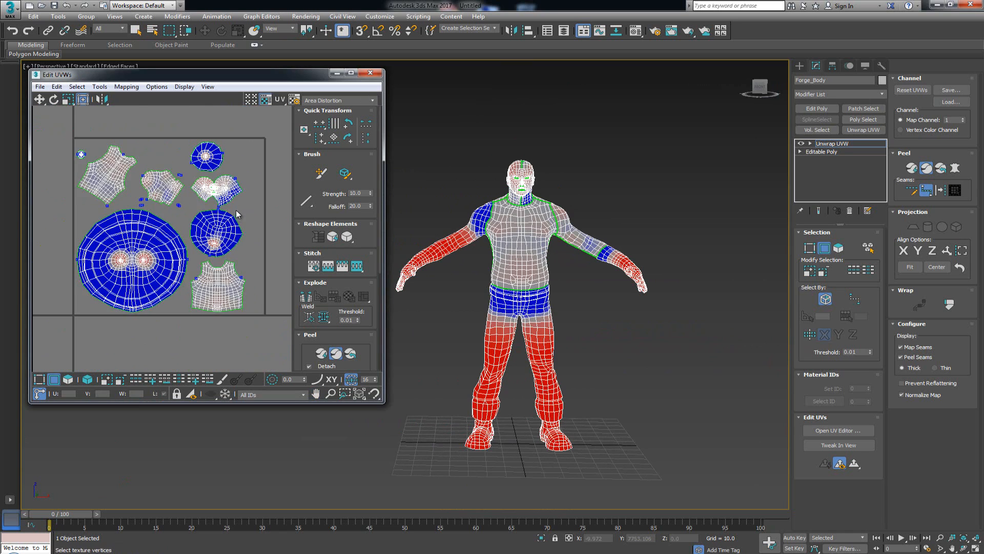
scroll(237, 214, "up", 8)
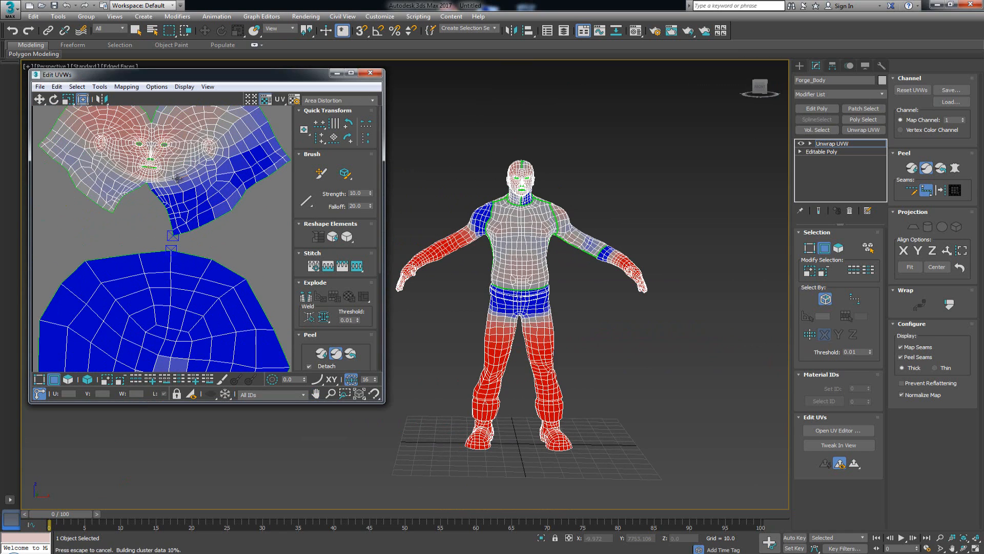
middle_click_drag(177, 177, 187, 218)
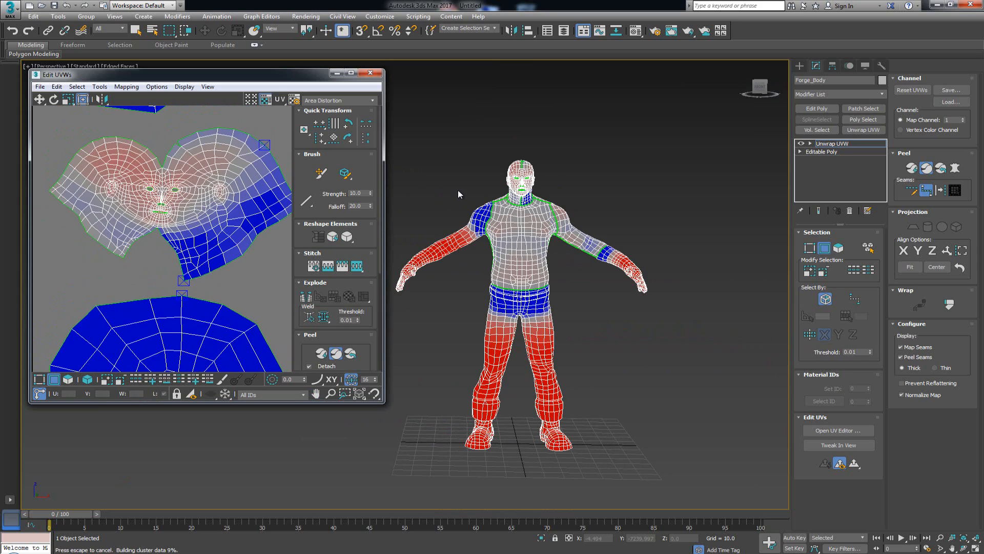
right_click(482, 204)
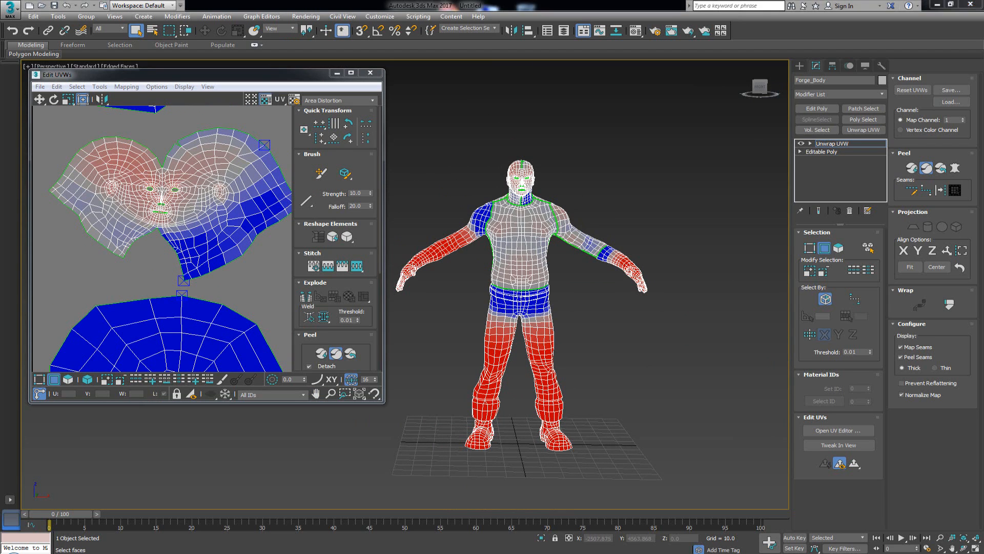
- Examine the distortion colours on the face, neck and side of the head in the UV layout and on the model
left_click(307, 202)
scroll(501, 183, "up", 10)
middle_click_drag(623, 201, 513, 221)
middle_click_drag(243, 170, 215, 208)
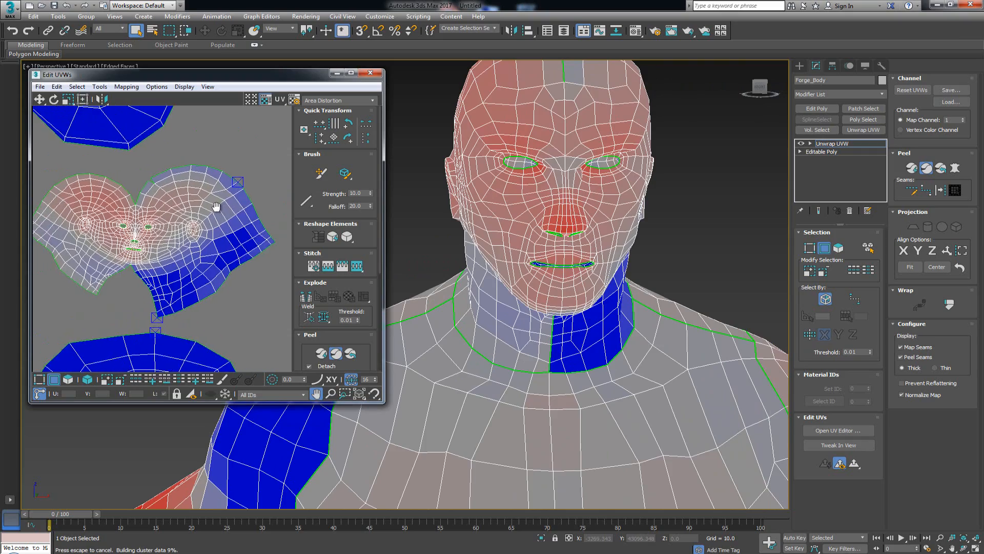
scroll(198, 204, "up", 3)
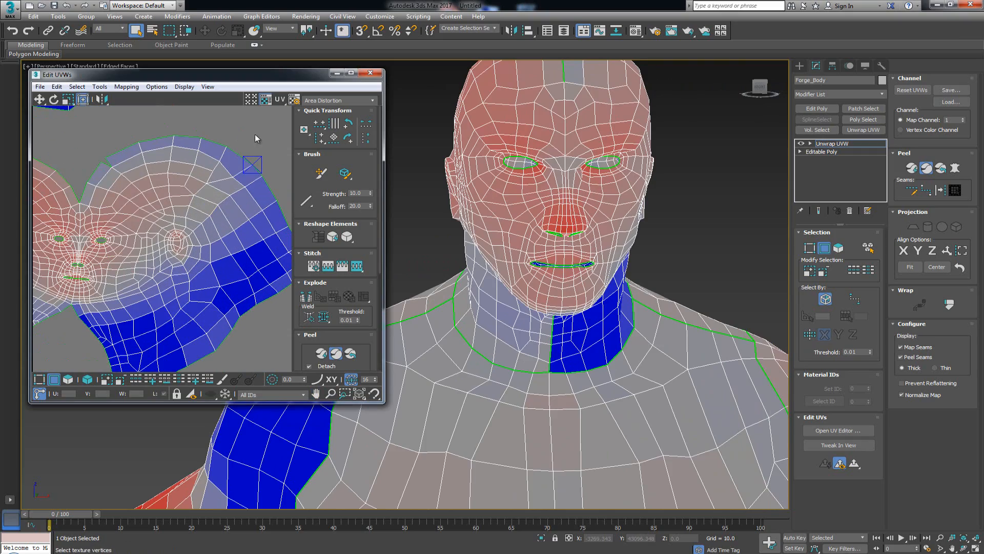
scroll(515, 223, "down", 6)
middle_click_drag(518, 224, 526, 221, "alt")
scroll(526, 220, "up", 5)
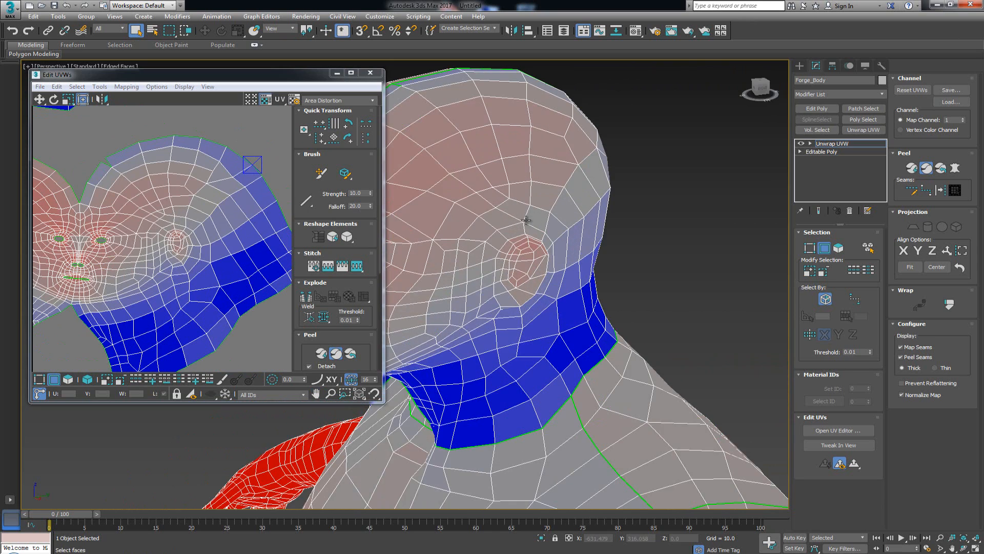
middle_click_drag(536, 262, 505, 216)
scroll(505, 216, "up", 2)
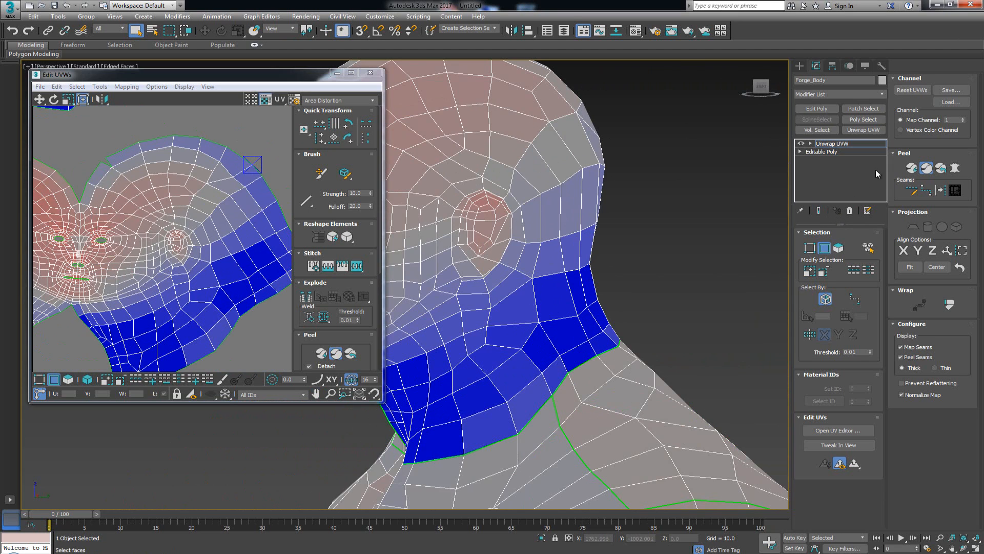
- Cut a closed point-to-point seam around the base of the character's left ear to separate it from the head
left_click(927, 191)
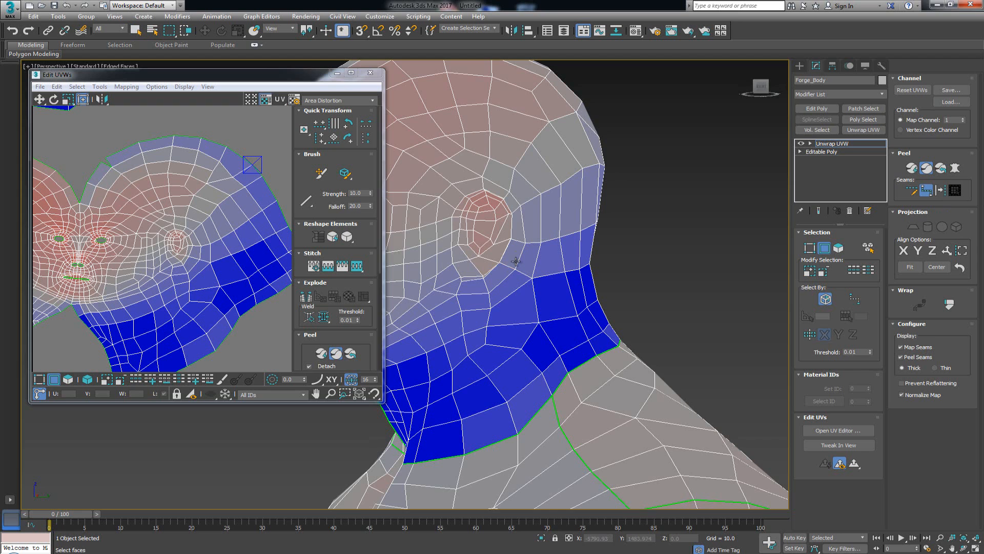
middle_click_drag(518, 261, 507, 264, "alt")
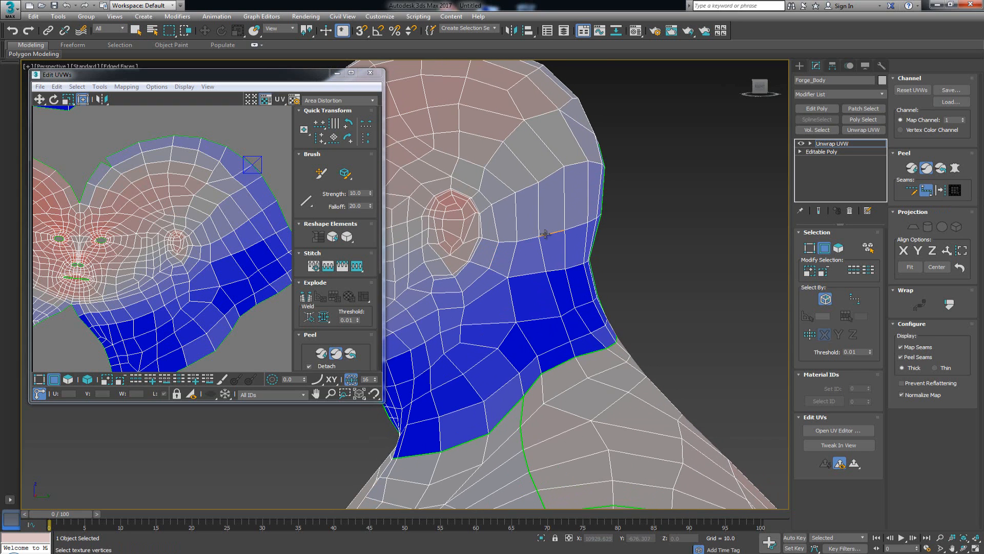
scroll(545, 234, "up", 3)
middle_click_drag(433, 262, 460, 265)
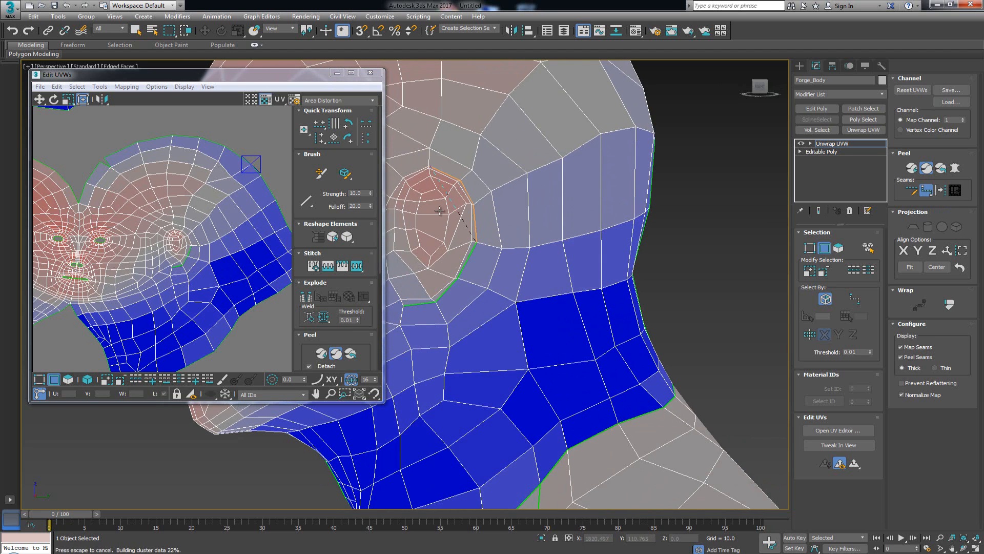
middle_click_drag(439, 211, 476, 210)
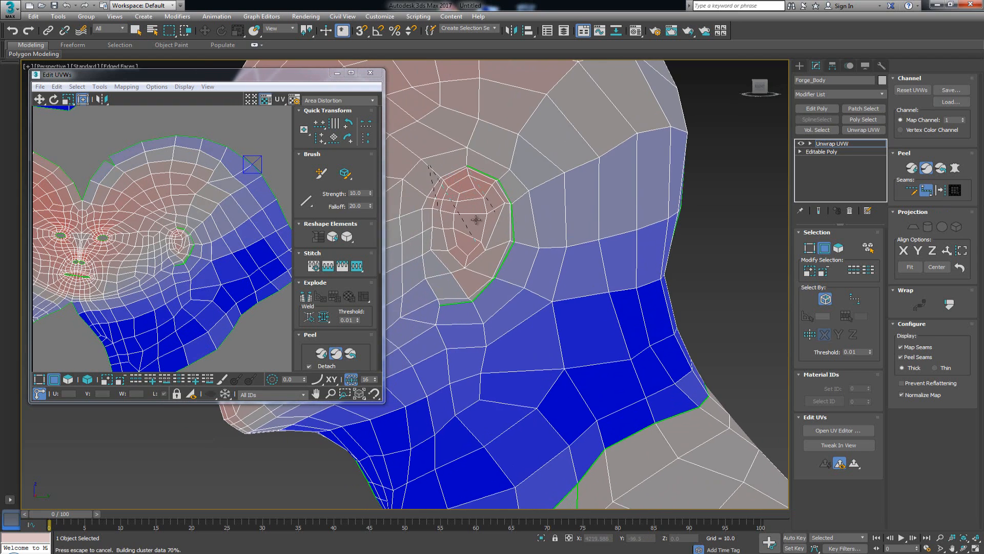
left_click(422, 254)
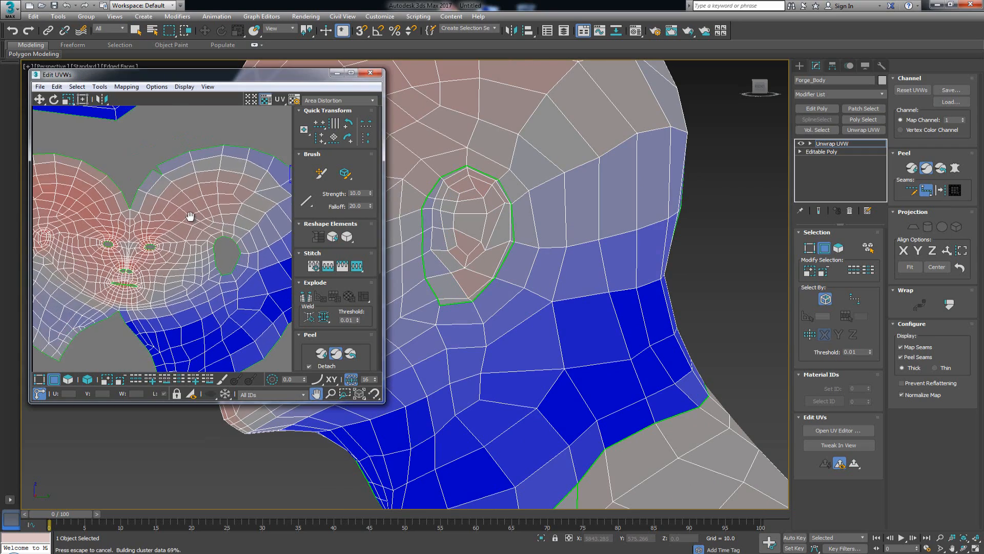
- Cut a matching closed point-to-point seam around the character's right ear and end seam cutting
scroll(494, 216, "down", 6)
middle_click_drag(496, 270, 734, 267, "alt")
scroll(528, 265, "up", 5)
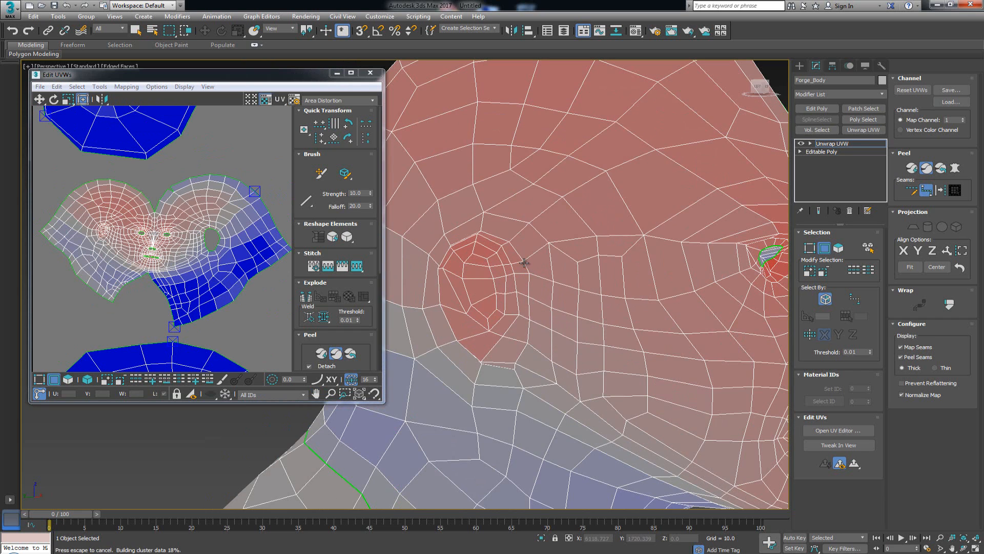
left_click(523, 261)
middle_click_drag(465, 349, 514, 292, "alt")
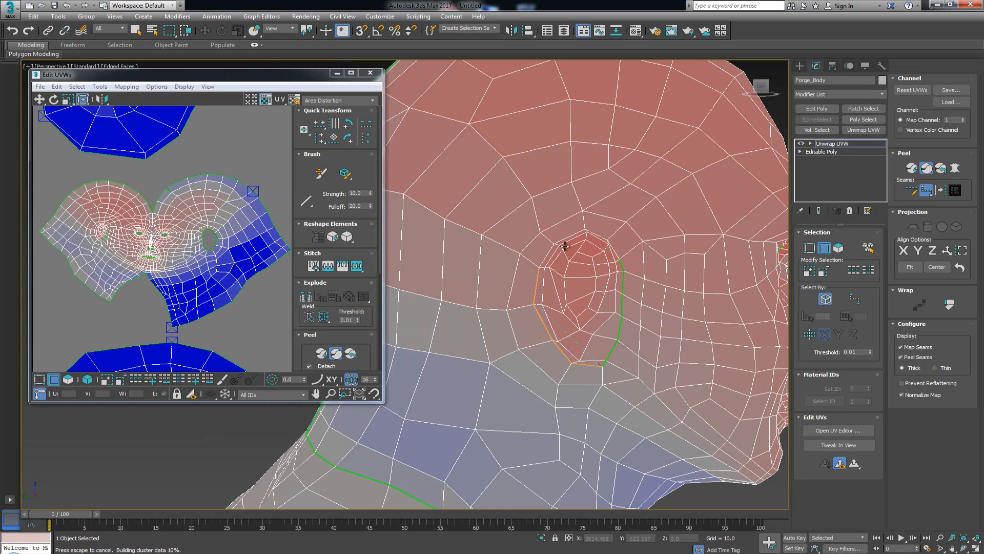
middle_click_drag(613, 239, 592, 241, "alt")
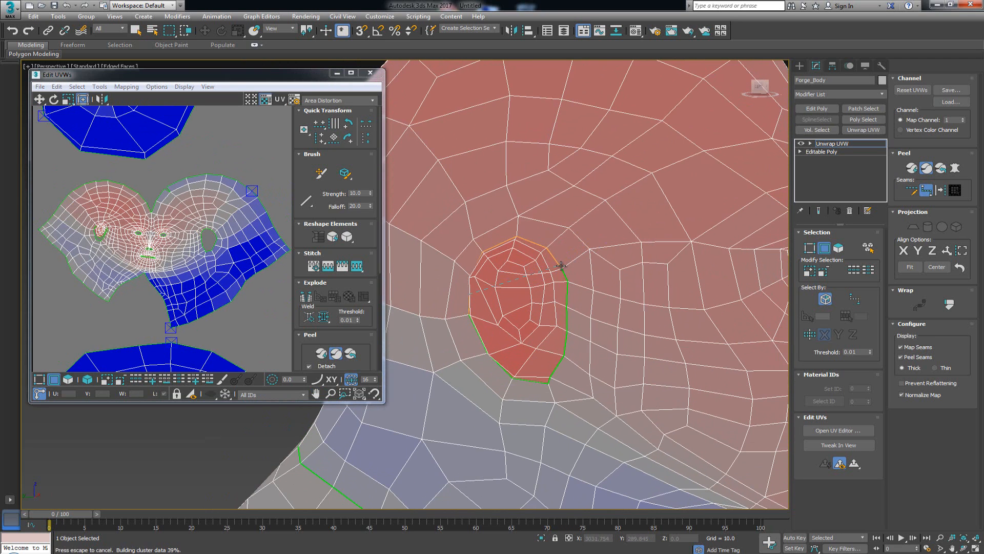
right_click(555, 301)
middle_click_drag(192, 218, 175, 228)
scroll(175, 229, "down", 1)
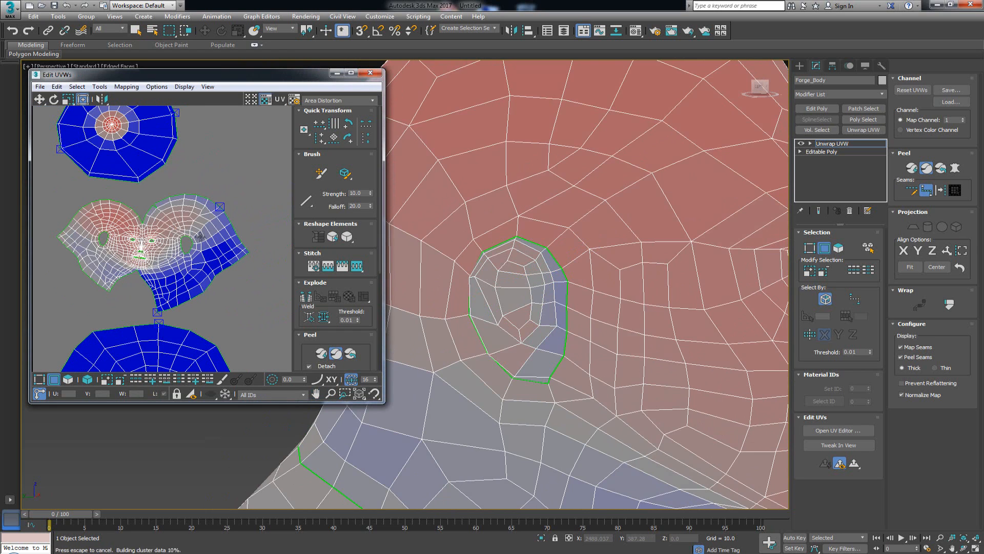
right_click(200, 236)
- Switch Unwrap UVW to vertex selection and enlarge the Edit UVWs window with the head shell in view
left_click(824, 247)
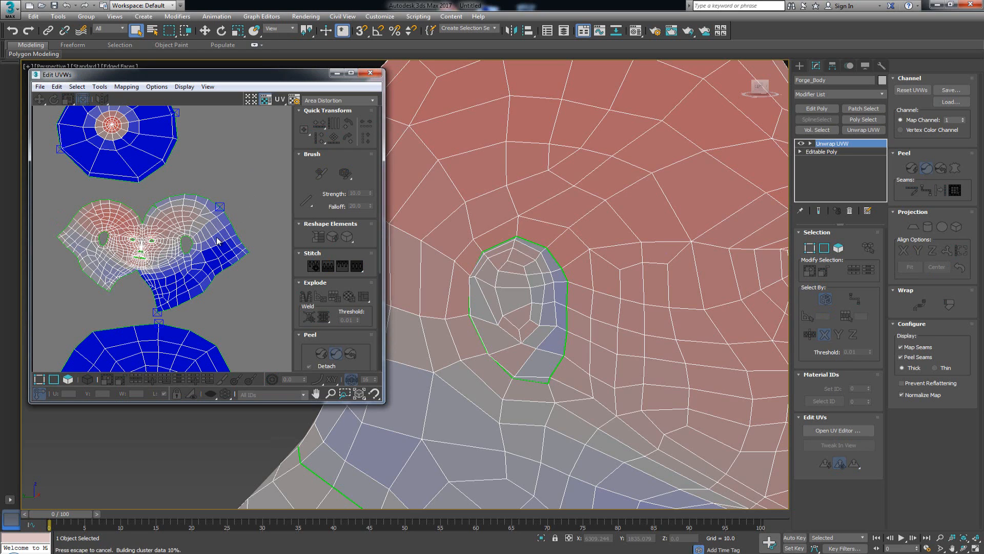
key("2")
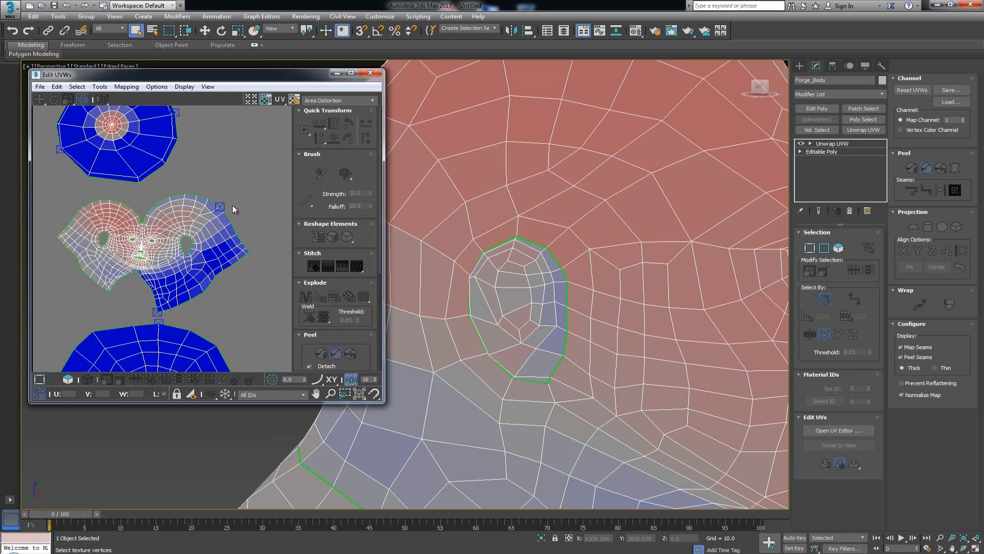
key("1")
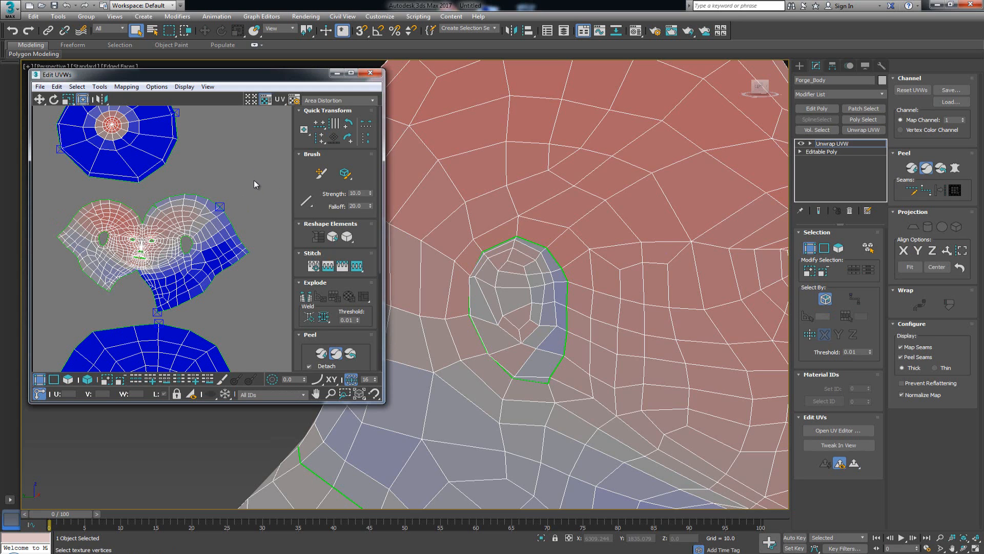
middle_click_drag(203, 219, 220, 207)
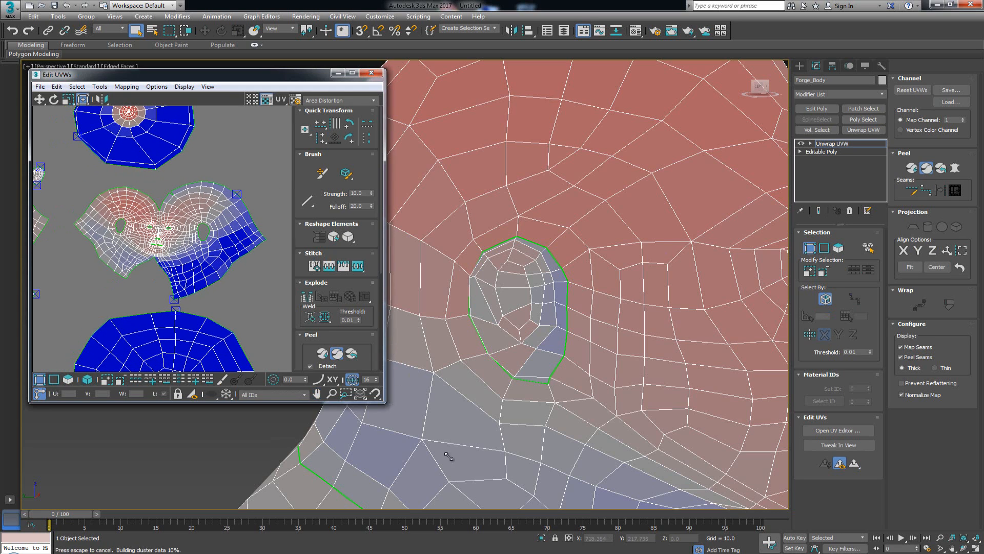
left_click_drag(383, 403, 491, 480)
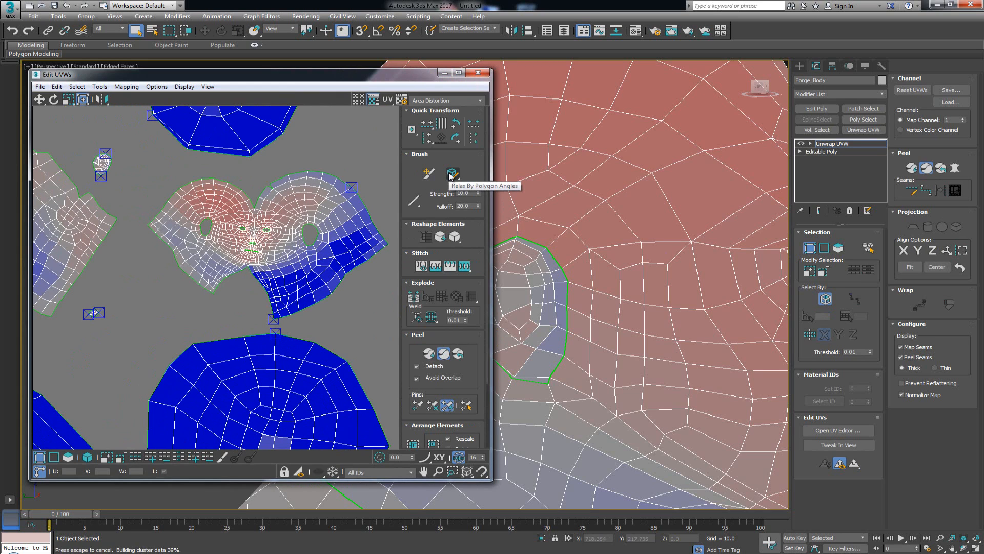
- Activate the Relax By Polygon Angles brush for the face UVs with strength 10.6 and falloff 26.2
scroll(263, 230, "up", 8)
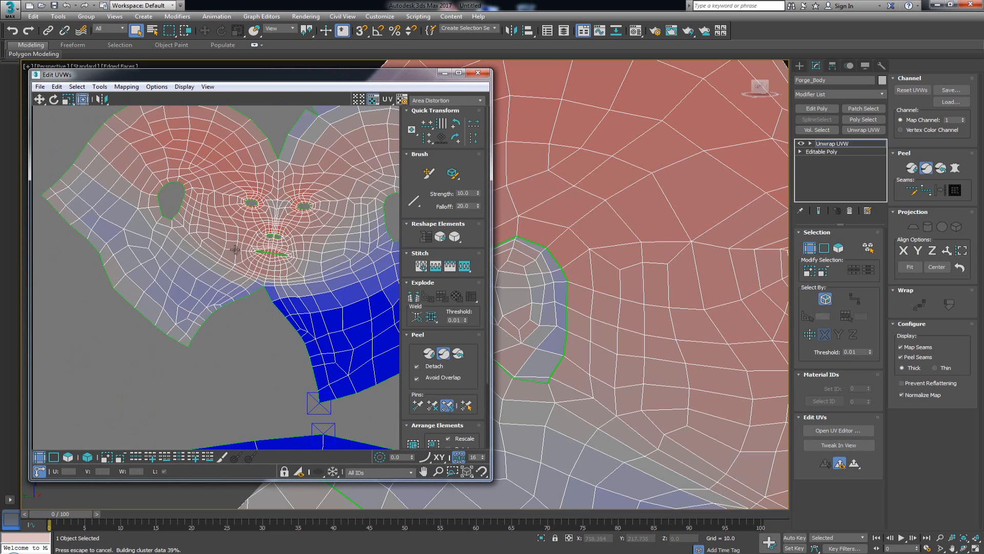
middle_click_drag(263, 230, 258, 277)
scroll(257, 277, "up", 3)
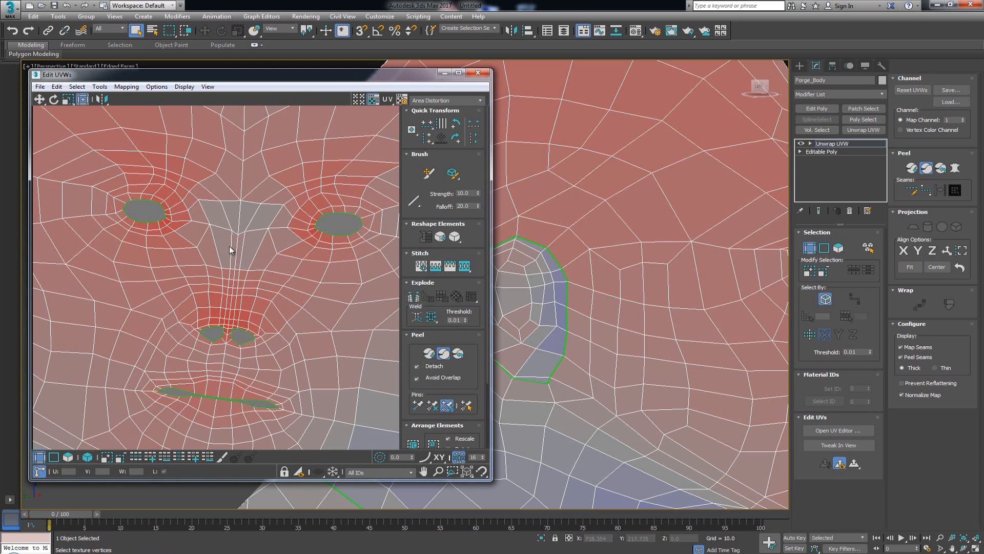
middle_click_drag(284, 197, 254, 263)
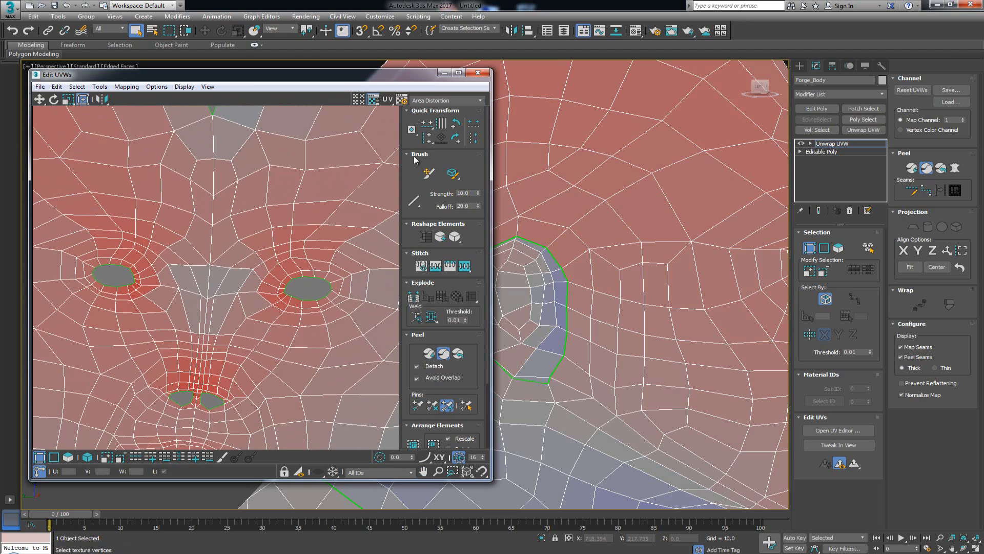
left_click(452, 173)
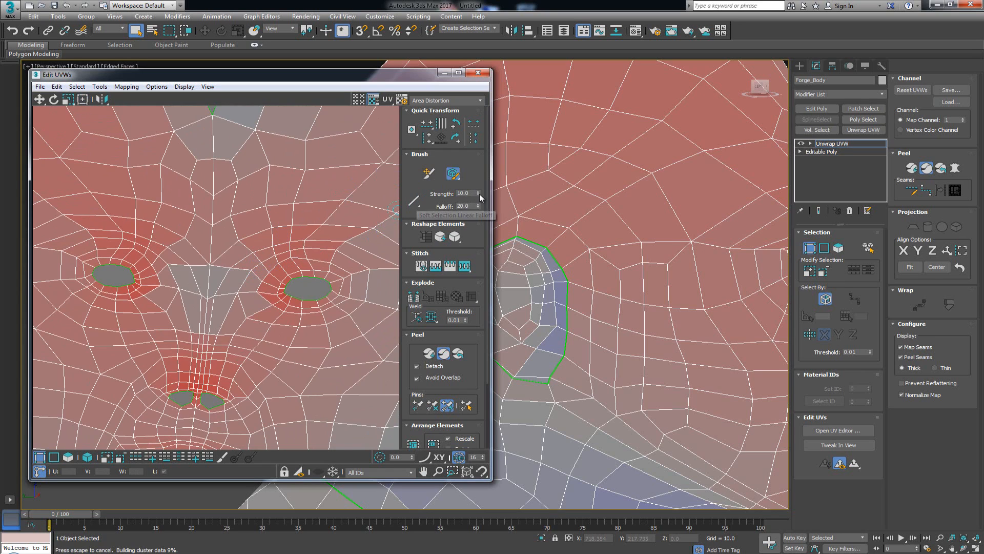
left_click_drag(480, 194, 479, 181)
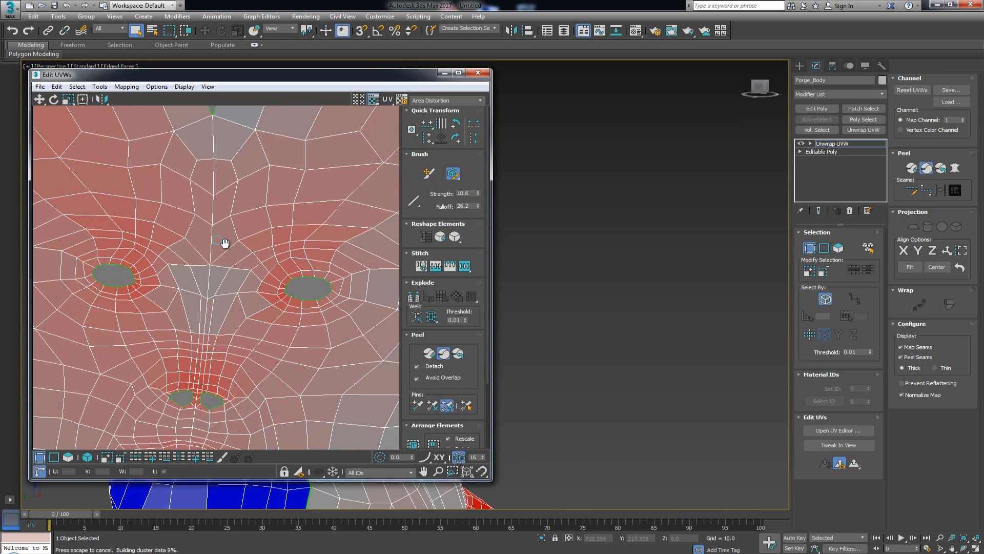
scroll(224, 242, "up", 5)
scroll(224, 244, "down", 5)
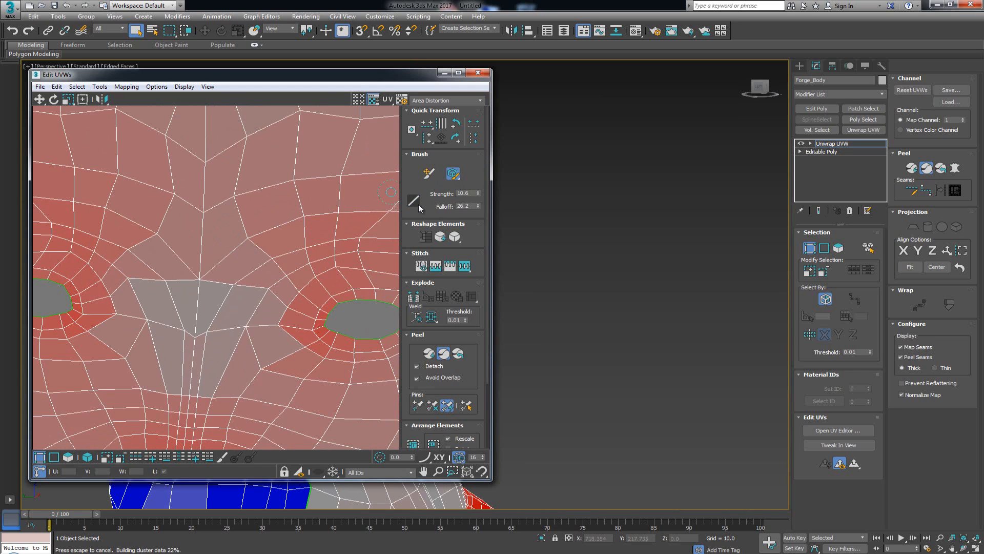
scroll(252, 232, "down", 5)
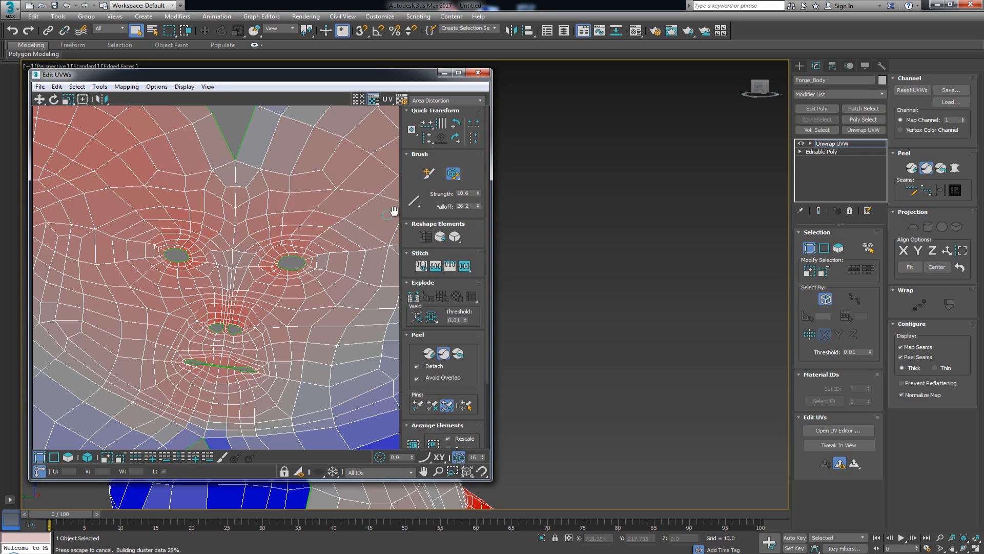
- Push the UV vertices of the nose bridge inward and down between the eyes with the Paint Move brush
left_click(433, 178)
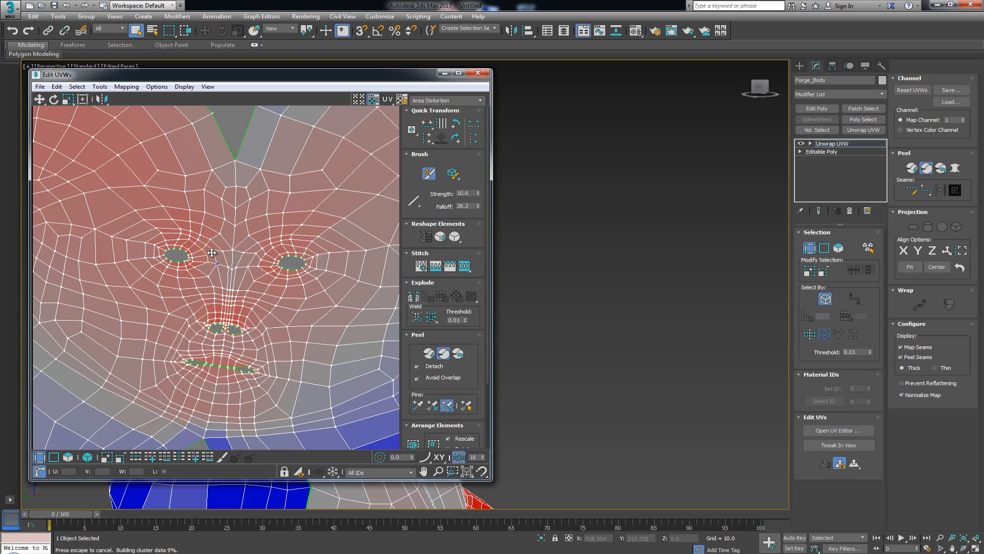
scroll(211, 252, "up", 5)
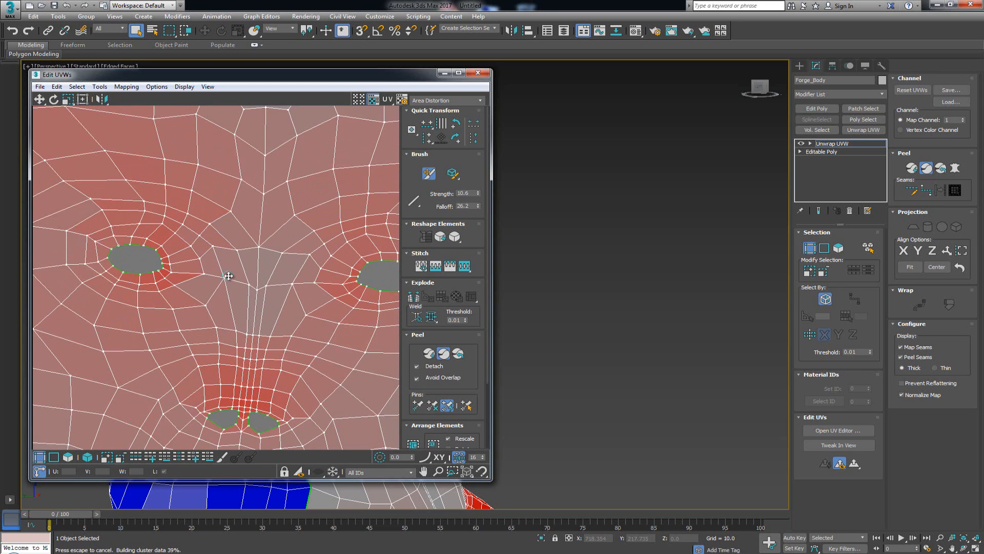
middle_click_drag(276, 275, 264, 251)
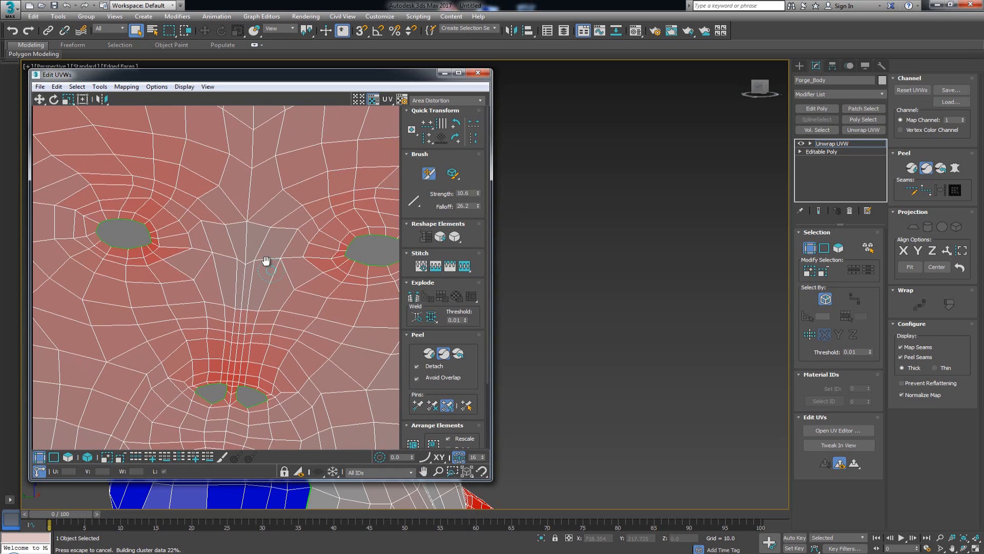
mouse_move(235, 259)
left_mouse_down()
mouse_move(259, 262)
mouse_move(256, 308)
mouse_move(239, 306)
mouse_move(253, 292)
mouse_move(240, 329)
left_mouse_up()
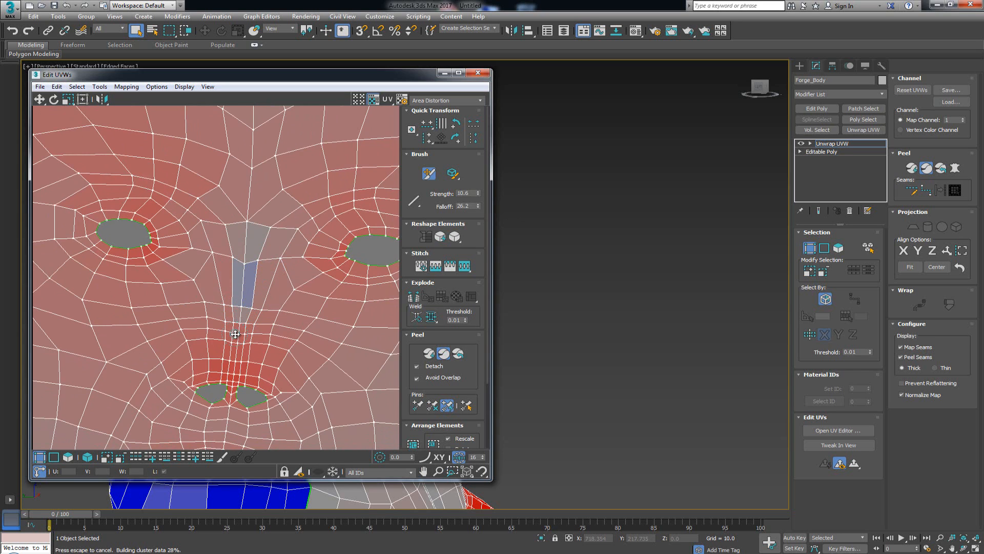
- Relax the distorted nose bridge UVs between the eyes with the Relax By Polygon Angles brush
middle_click_drag(240, 346, 251, 247)
scroll(251, 247, "up", 3)
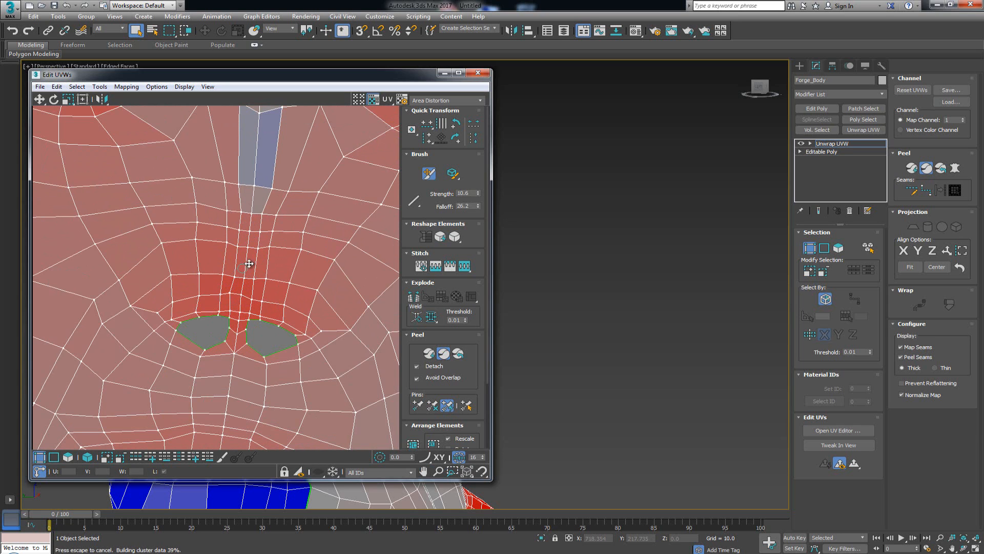
middle_click_drag(267, 234, 251, 284)
scroll(251, 284, "down", 3)
left_click(451, 175)
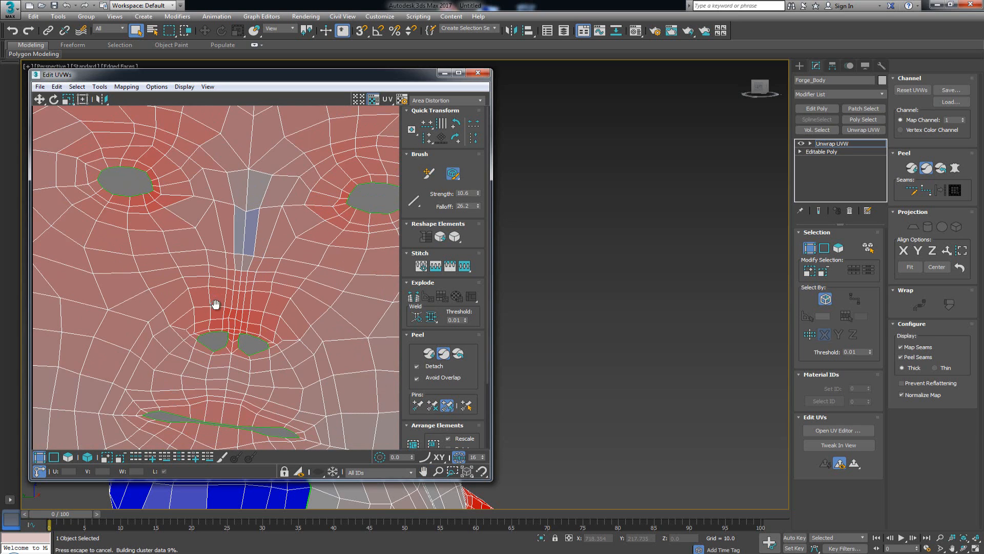
mouse_move(234, 304)
left_mouse_down()
mouse_move(245, 318)
mouse_move(236, 277)
mouse_move(252, 208)
mouse_move(282, 238)
left_mouse_up()
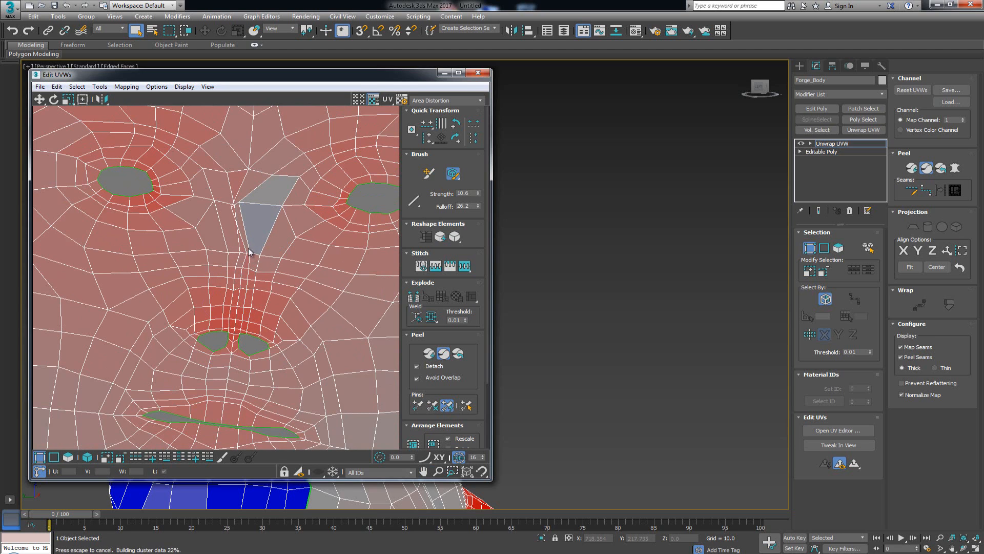
left_click_drag(242, 202, 232, 209)
left_click_drag(250, 201, 250, 202)
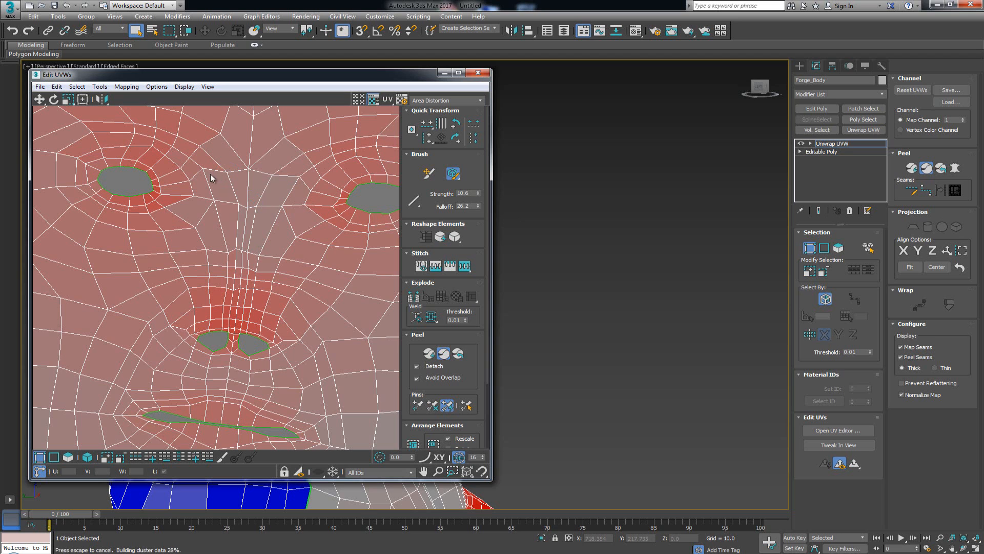
- Examine the distortion around the nose, mouth, cheeks and chin of the head shell in the UV layout
middle_click_drag(251, 333, 259, 235)
scroll(259, 235, "down", 2)
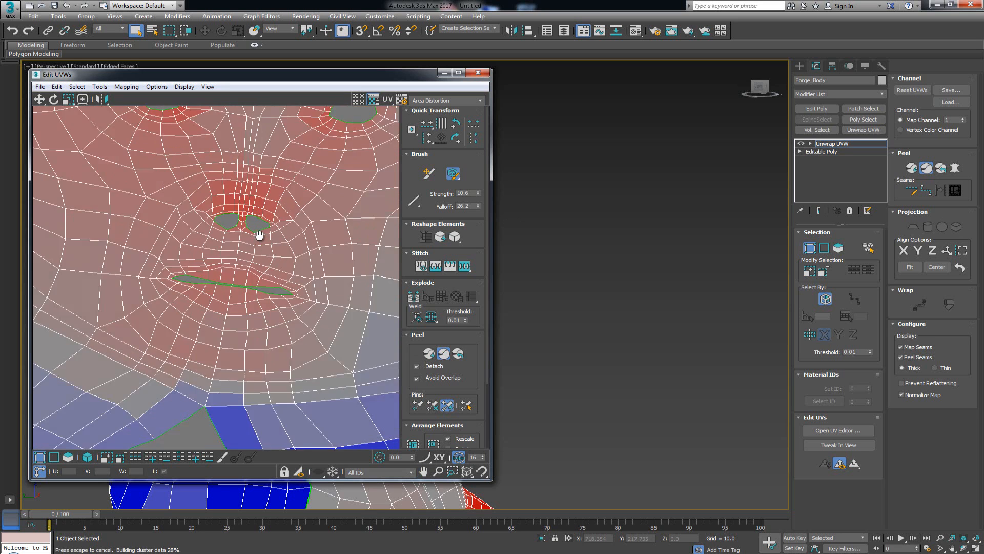
middle_click_drag(257, 354, 281, 265)
scroll(282, 265, "down", 3)
middle_click_drag(151, 264, 178, 321)
scroll(178, 321, "up", 2)
middle_click_drag(352, 288, 260, 328)
scroll(260, 329, "up", 2)
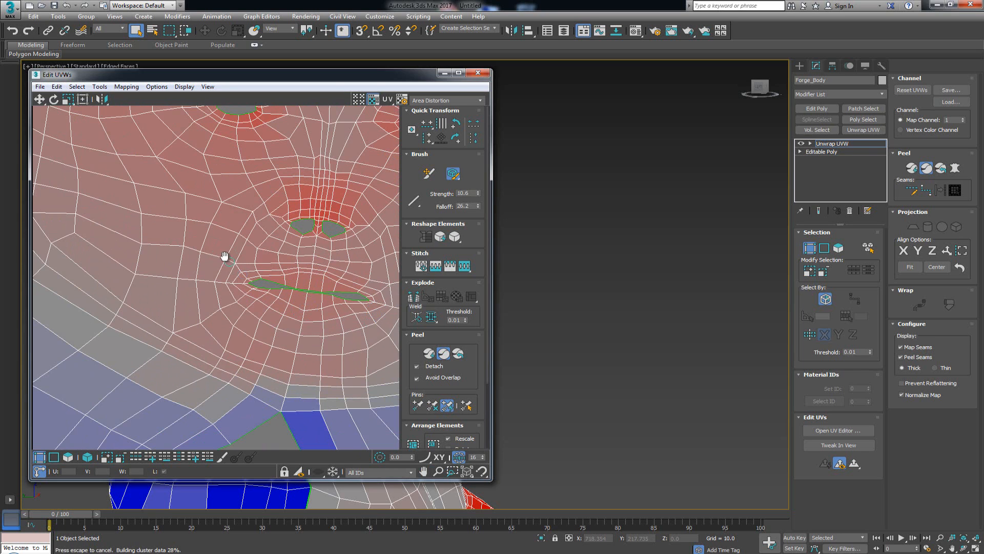
- Examine the area distortion around the eyes, forehead and sides of the head shell and across the whole UV layout
scroll(222, 255, "down", 2)
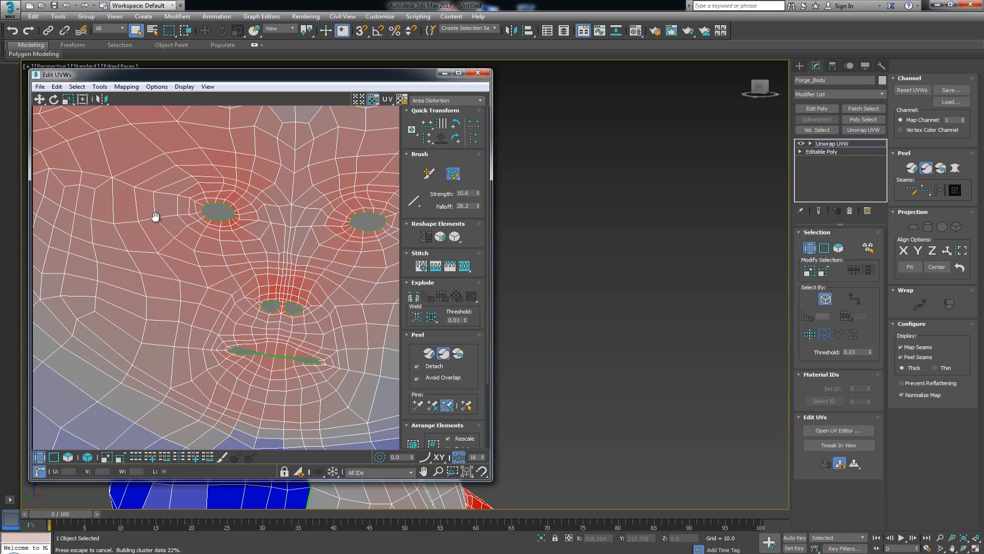
middle_click_drag(242, 191, 208, 228)
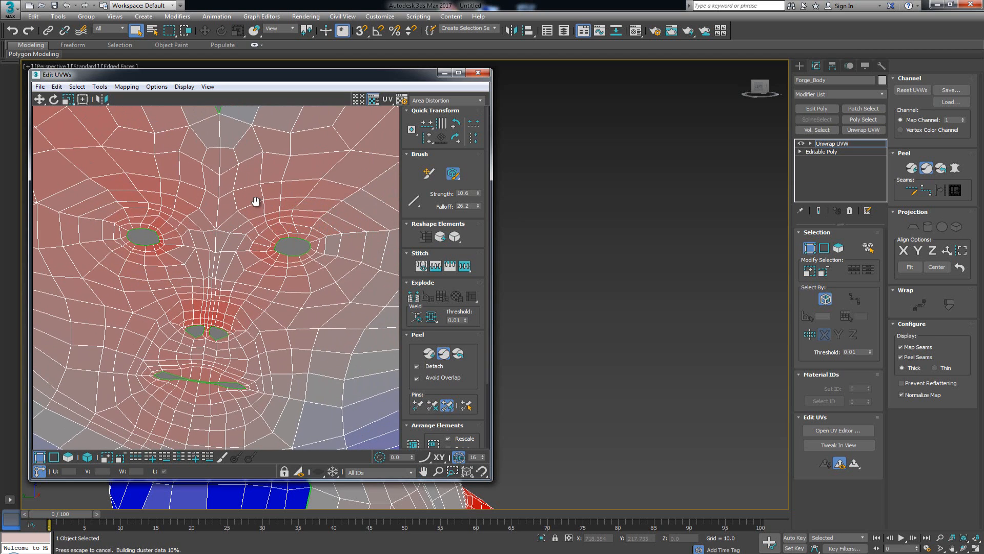
scroll(300, 288, "down", 3)
middle_click_drag(298, 287, 182, 294)
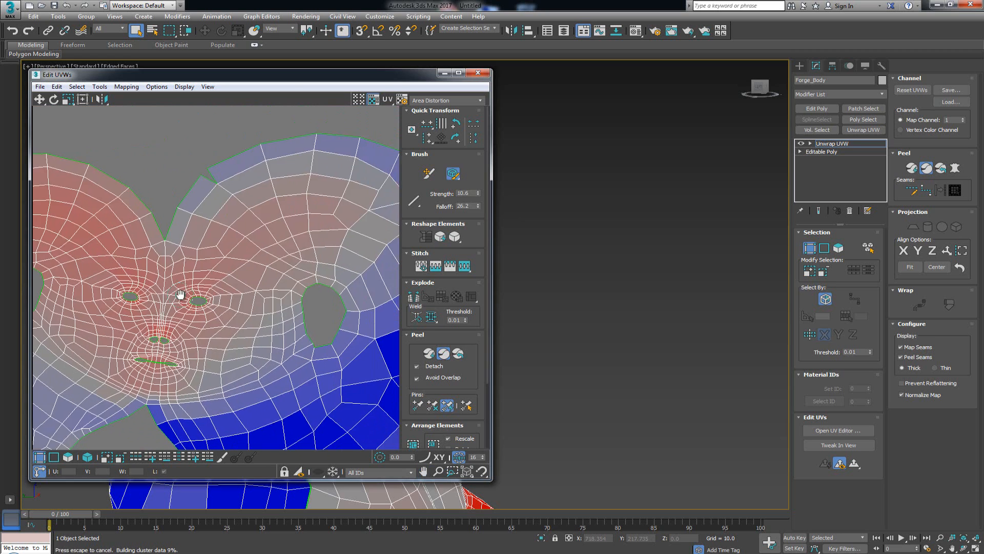
scroll(182, 294, "down", 2)
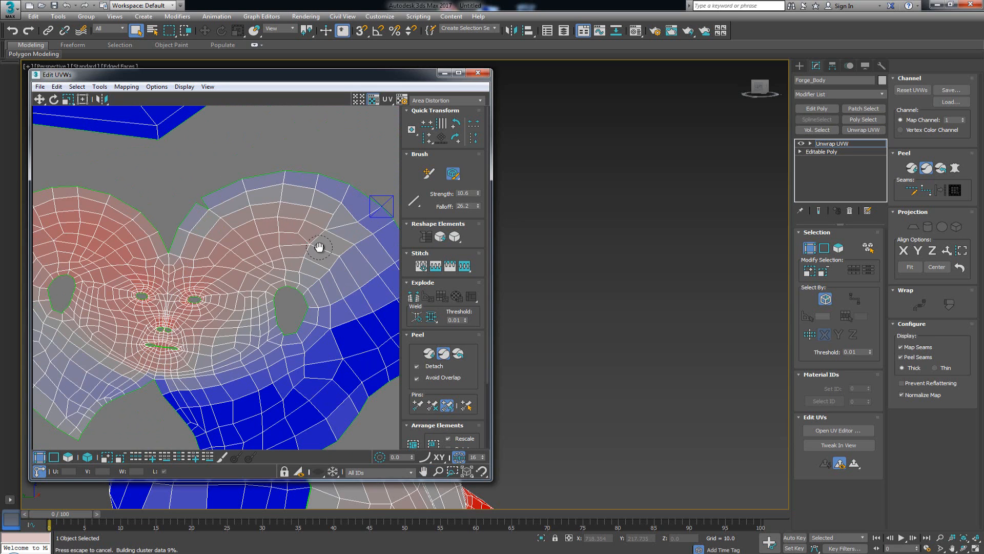
scroll(214, 260, "down", 5)
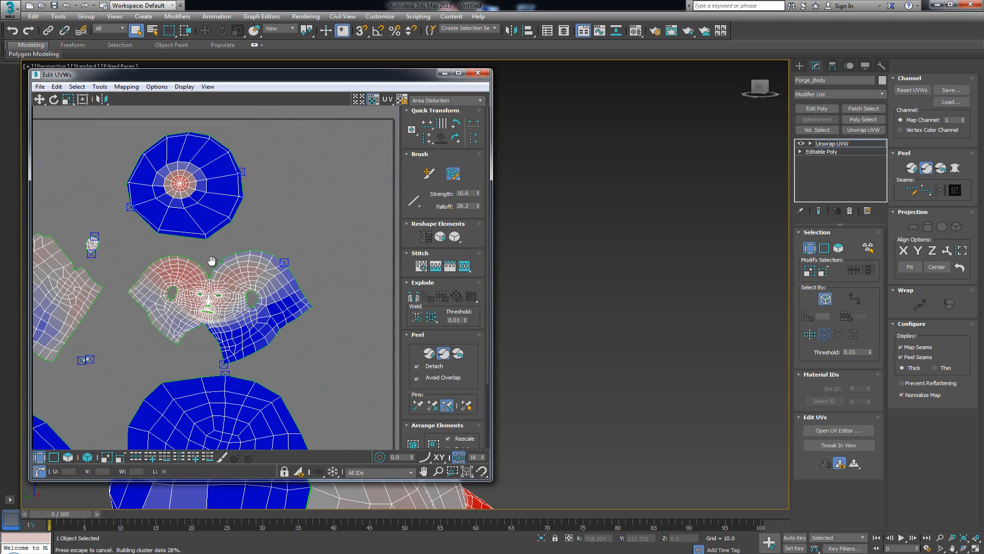
middle_click_drag(173, 283, 257, 233)
scroll(254, 232, "down", 4)
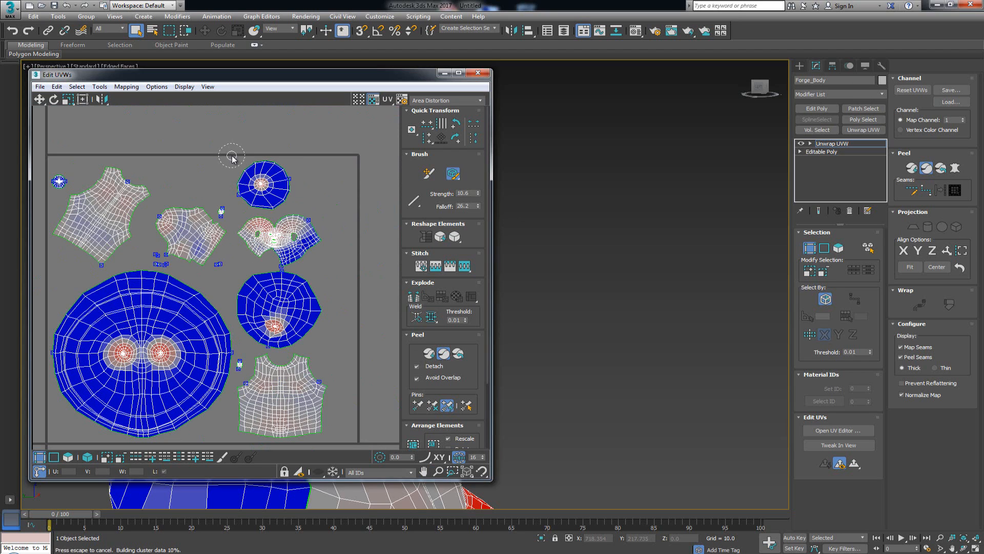
- Leave the relax brush, switch to polygon selection and turn off Peel Mode in the UV editor
key("Escape")
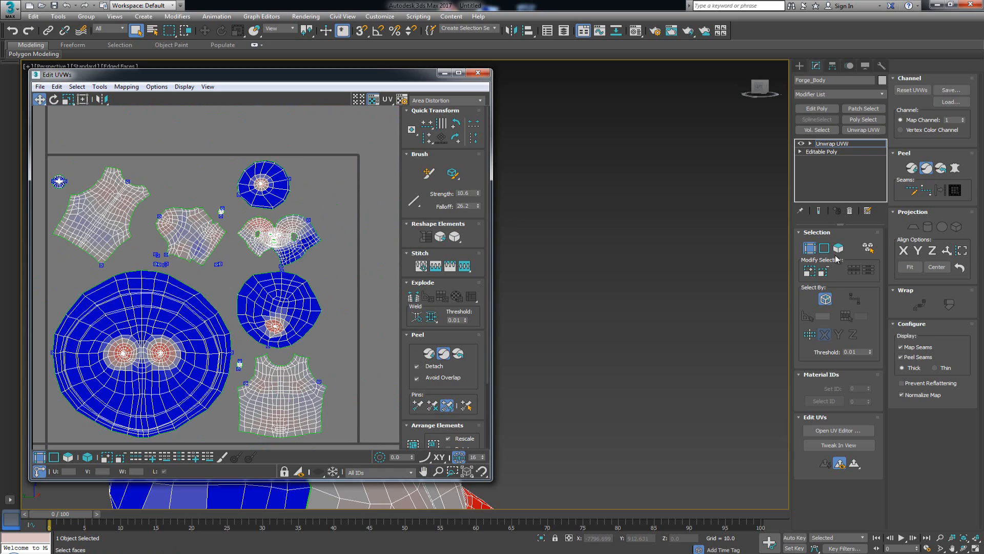
left_click(823, 249)
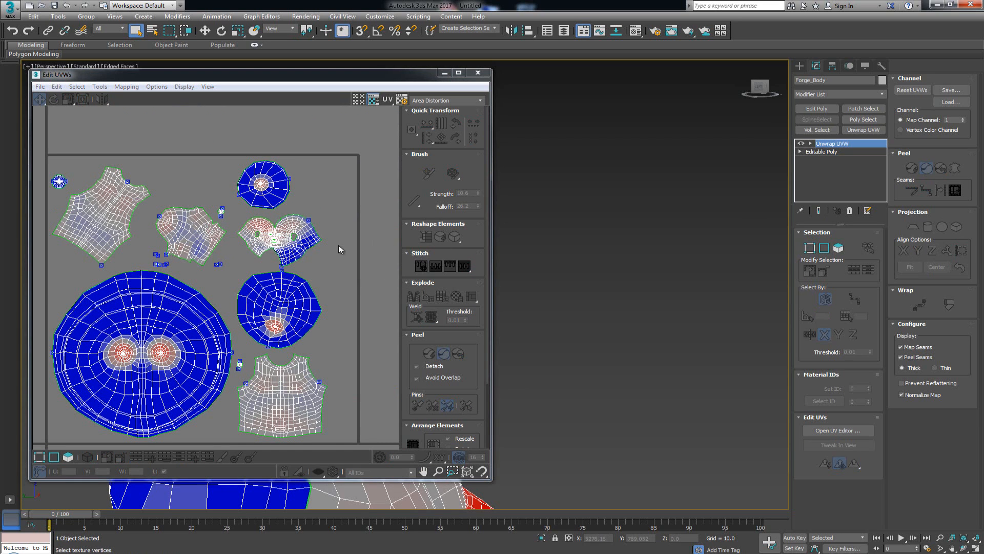
middle_click_drag(331, 192, 298, 219)
scroll(298, 220, "down", 3)
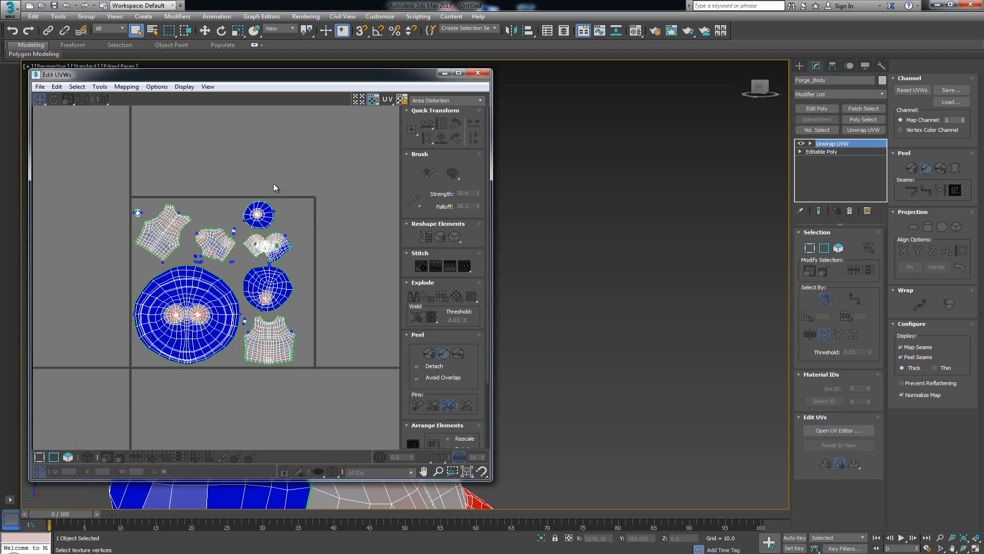
left_click(68, 455)
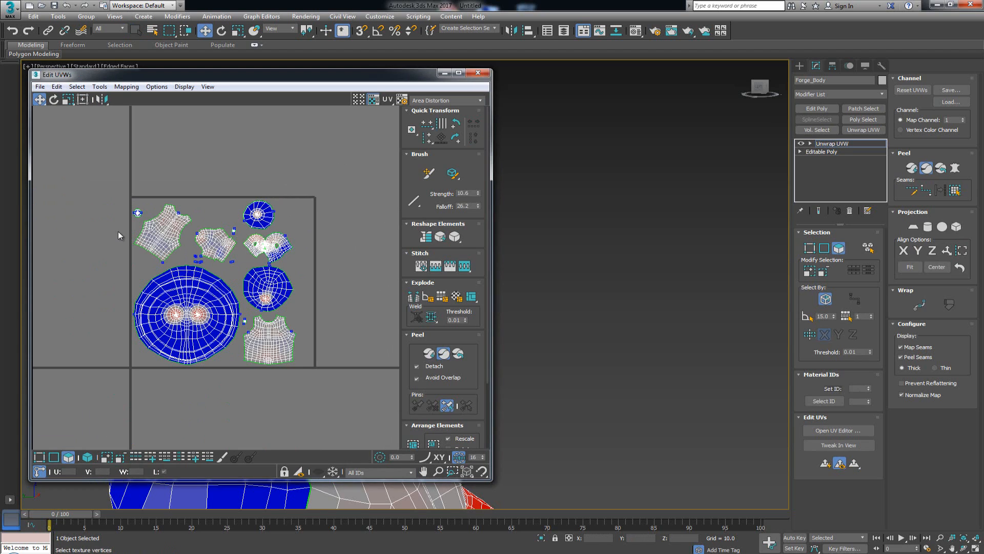
left_click(447, 358)
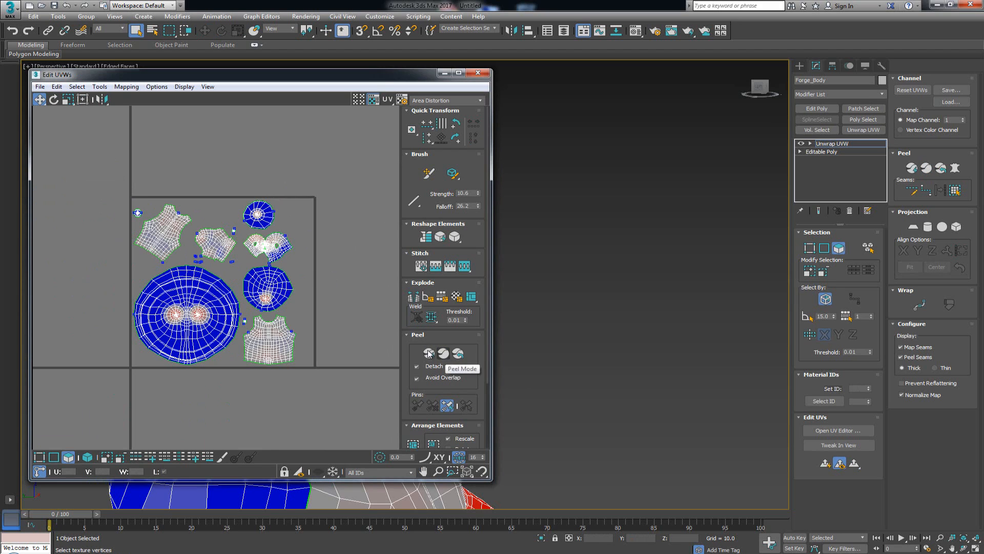
- Move the small round shell above the head shell out of the main UV tile into the tile above it
left_click_drag(98, 387, 325, 163)
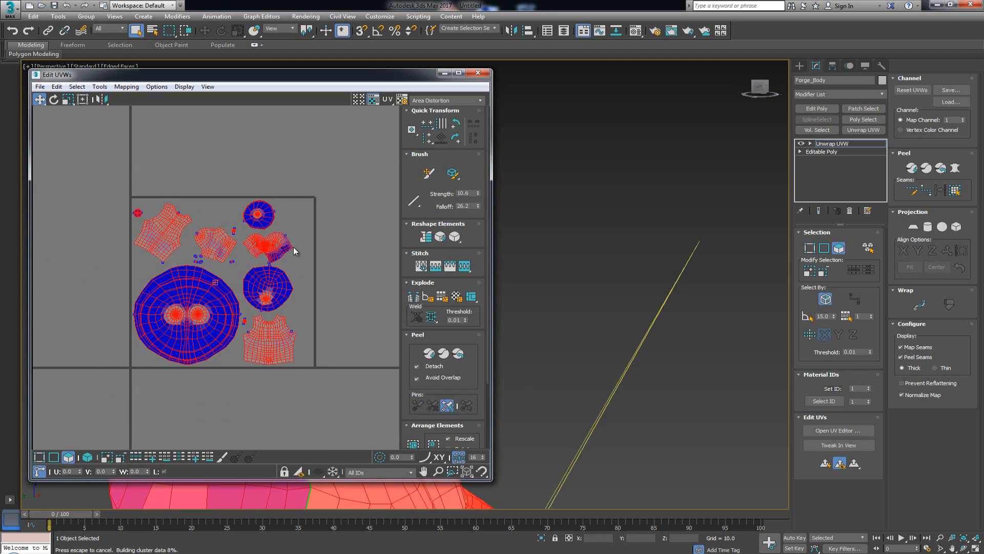
left_click(279, 221)
left_click(255, 224)
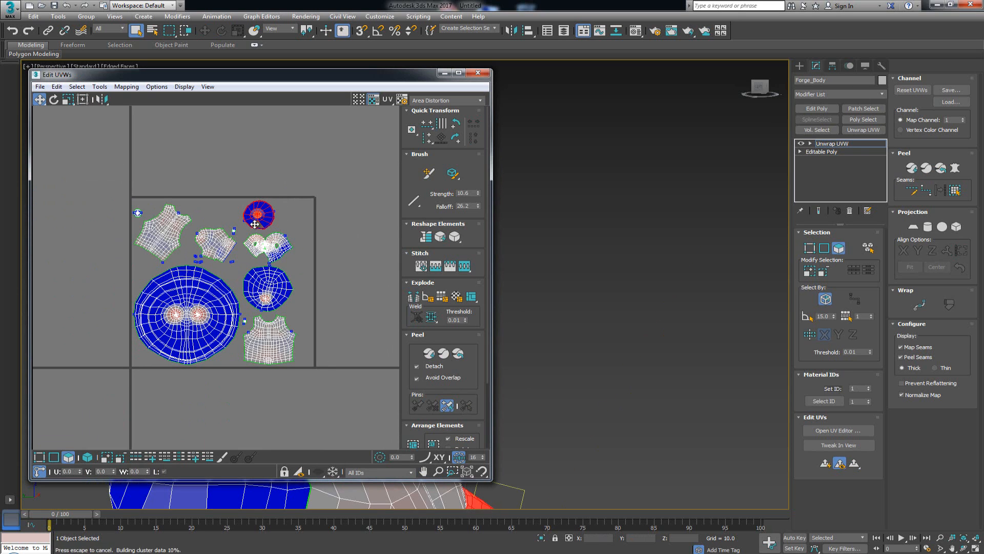
left_click_drag(262, 224, 296, 189)
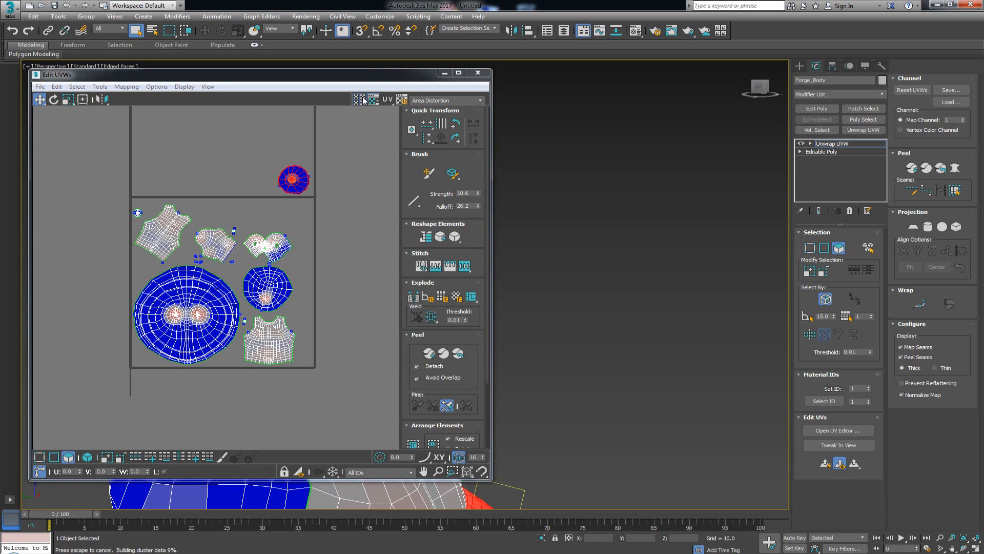
- Replace the Area Distortion display with the CheckerPattern (Checker) texture as the UV editor background
scroll(310, 168, "down", 2)
middle_click_drag(309, 169, 284, 272)
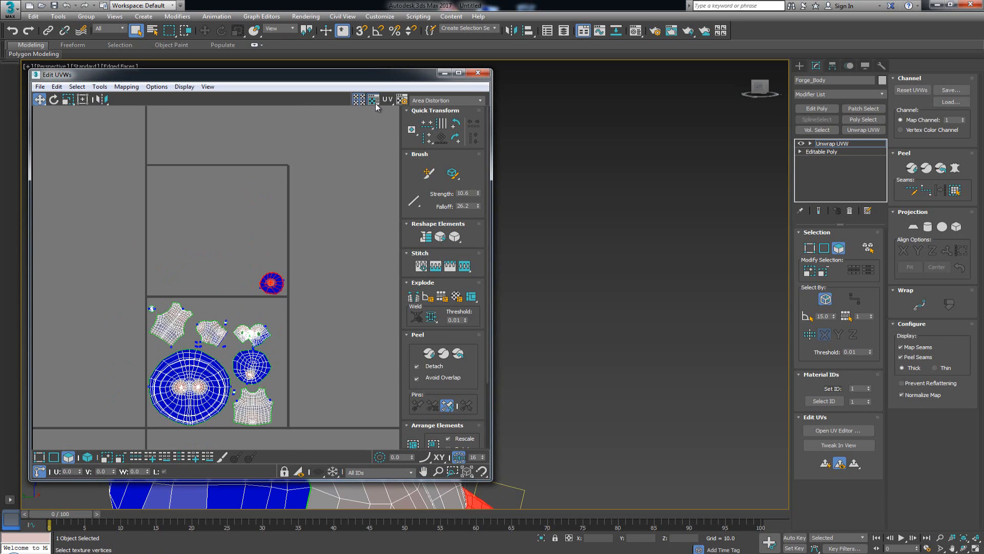
left_click(441, 101)
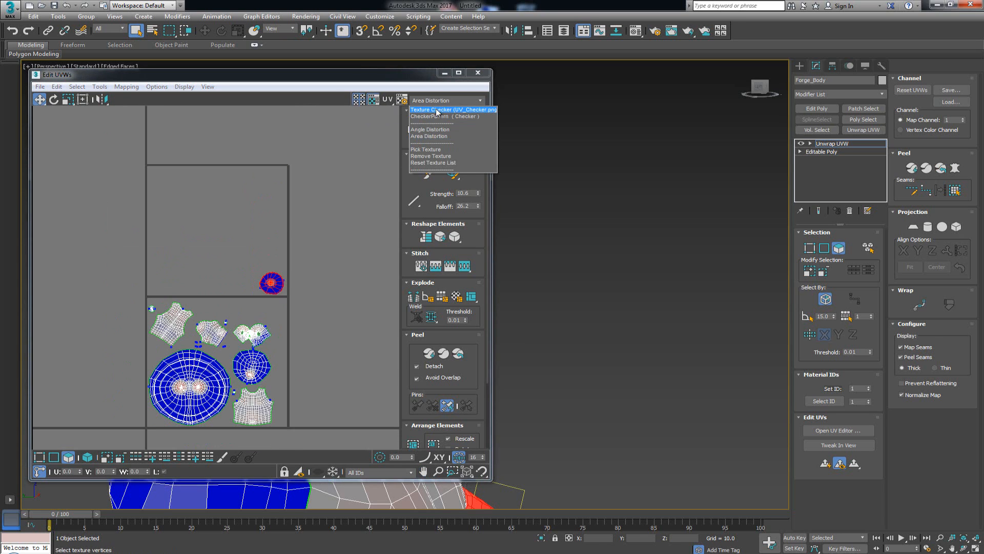
left_click(436, 110)
left_click(451, 103)
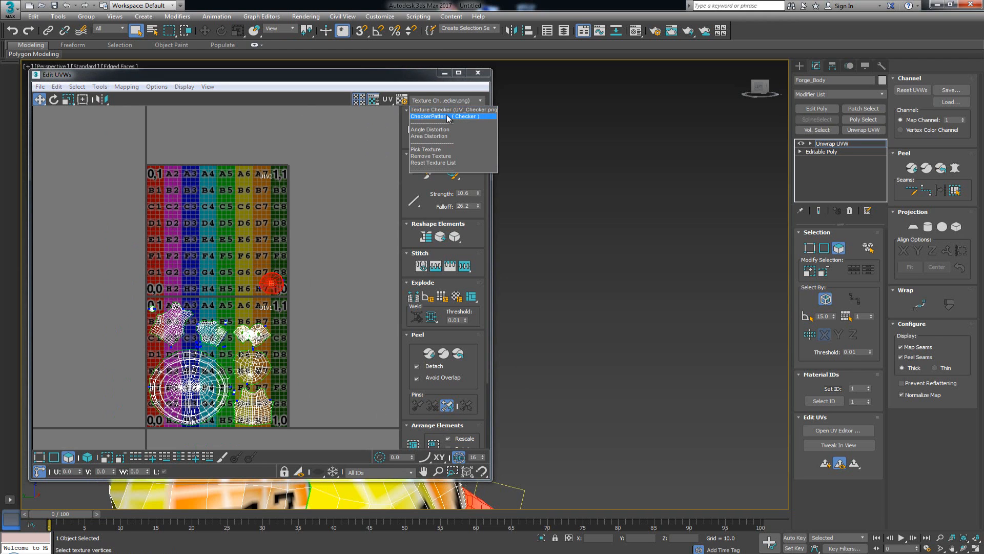
left_click(450, 119)
- Enable selection by UV element and move the entire head shell into tile U2V1
middle_click_drag(326, 261, 282, 196)
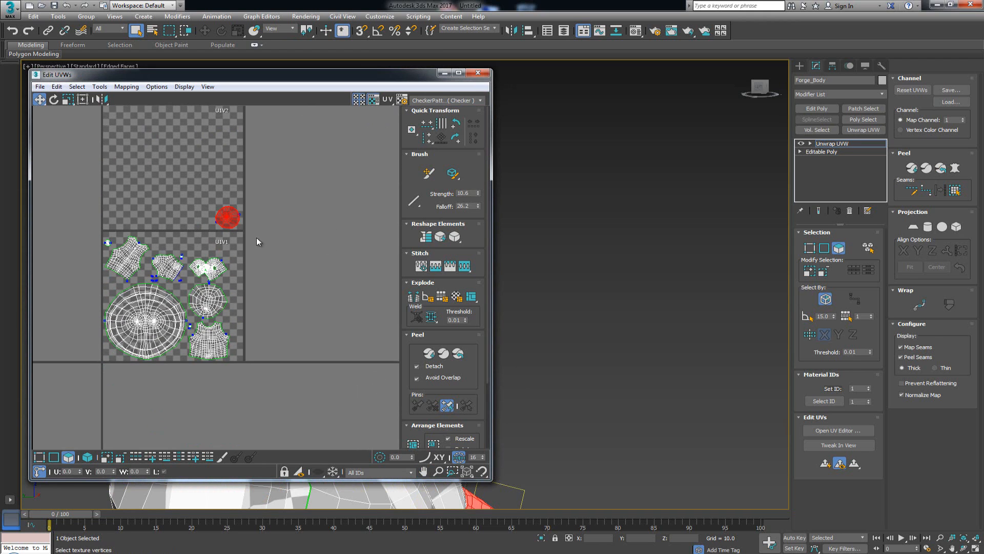
left_click(200, 273)
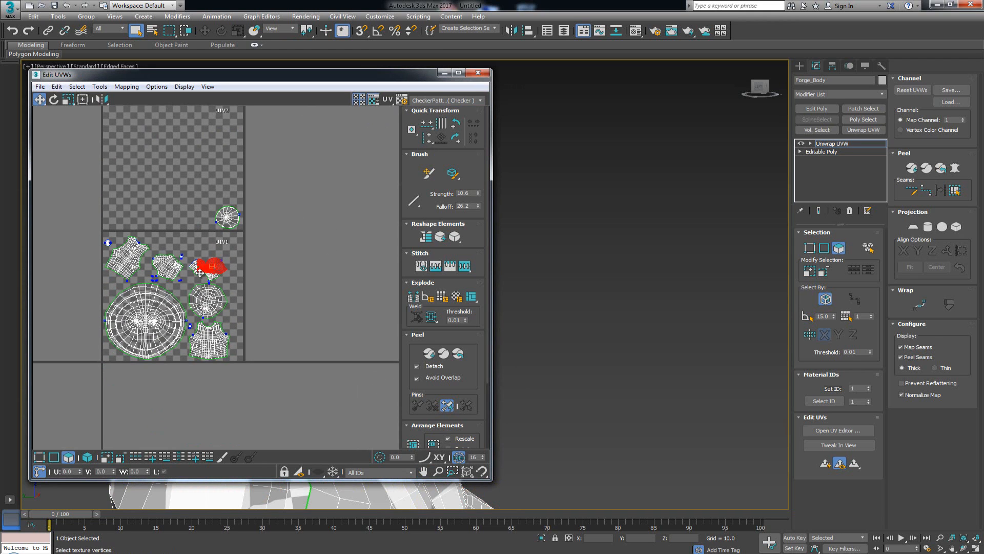
left_click(88, 456)
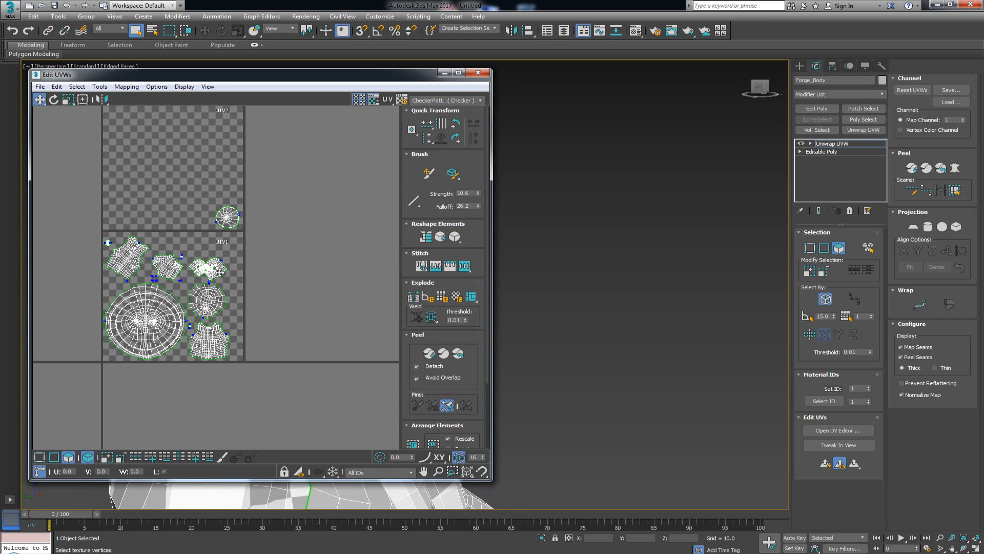
left_click_drag(221, 271, 277, 254)
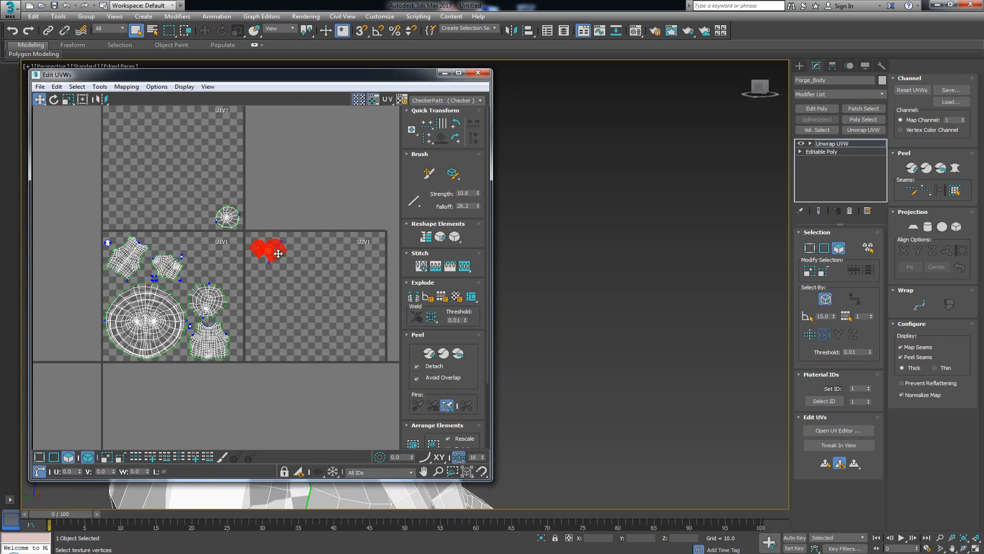
- Spread the large shells over separate tiles: the largest round shell to U2V2, the smaller round one to U2V3, the torso to U1V3
middle_click_drag(366, 271, 328, 290)
scroll(328, 291, "down", 2)
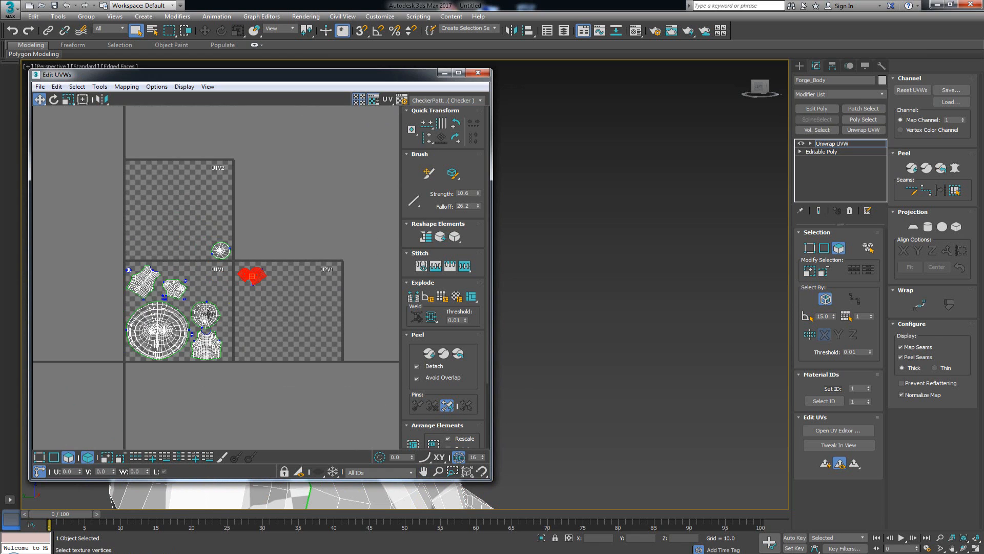
left_click(171, 323)
left_click_drag(171, 323, 311, 202)
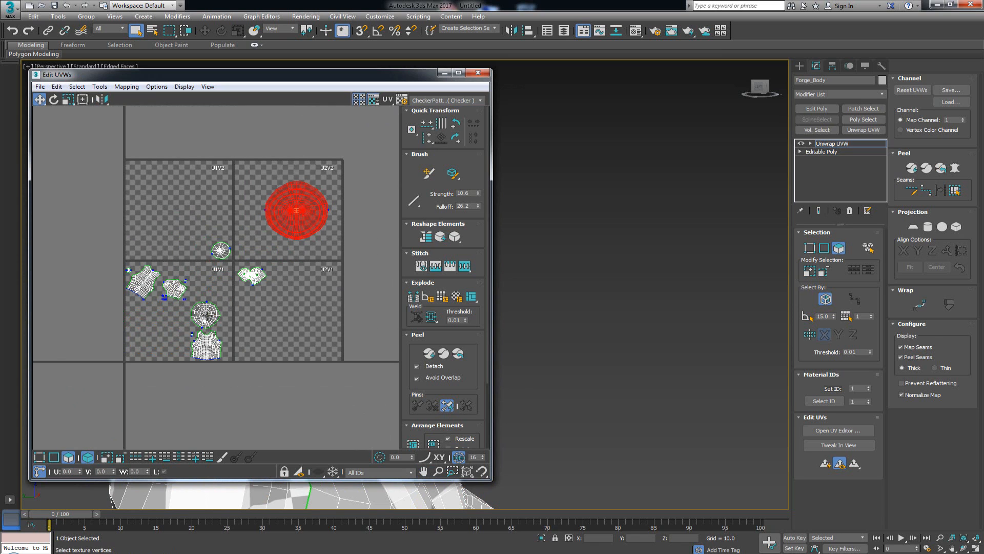
left_click_drag(206, 314, 257, 142)
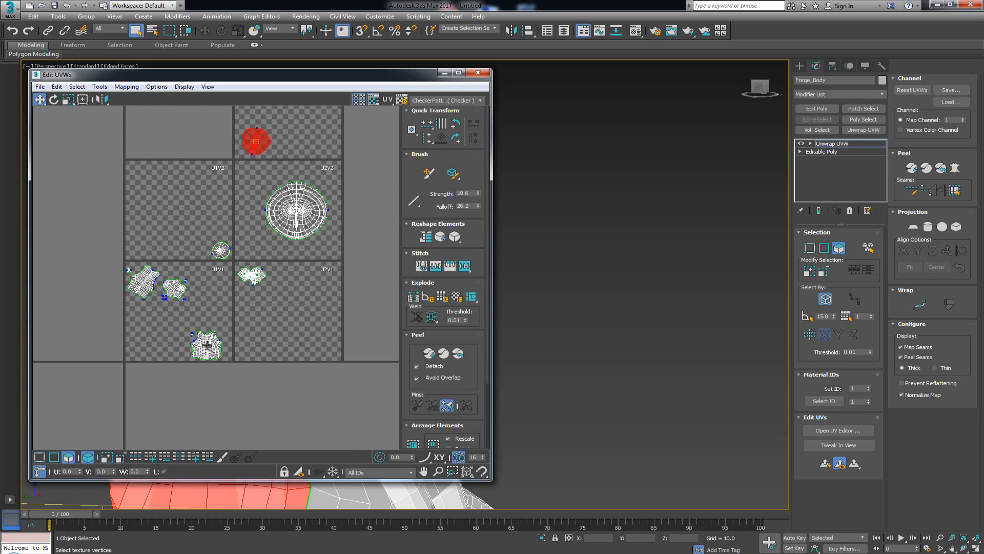
left_click_drag(207, 345, 214, 142)
scroll(238, 204, "down", 2)
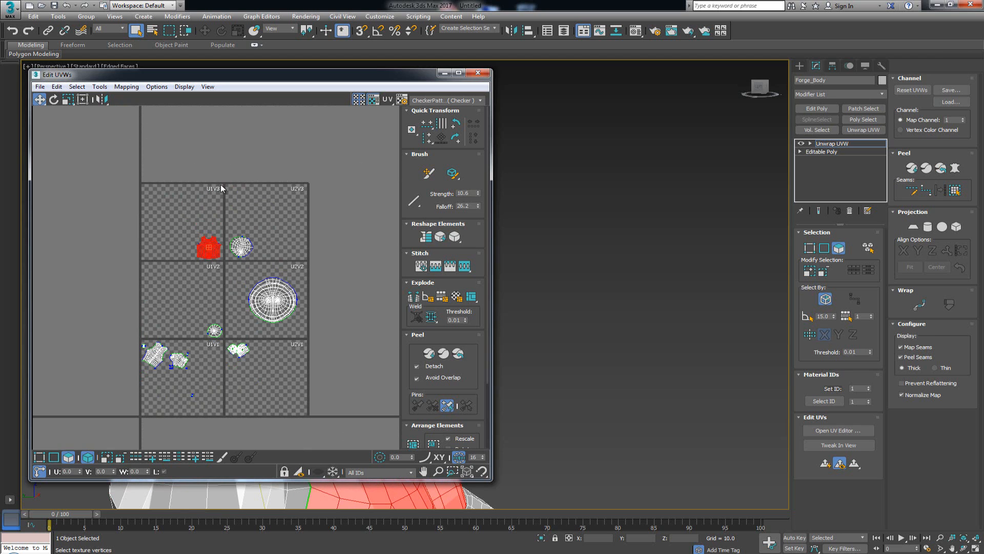
- Examine how the torso, round and head shells are distributed across the UV tiles
scroll(228, 246, "up", 3)
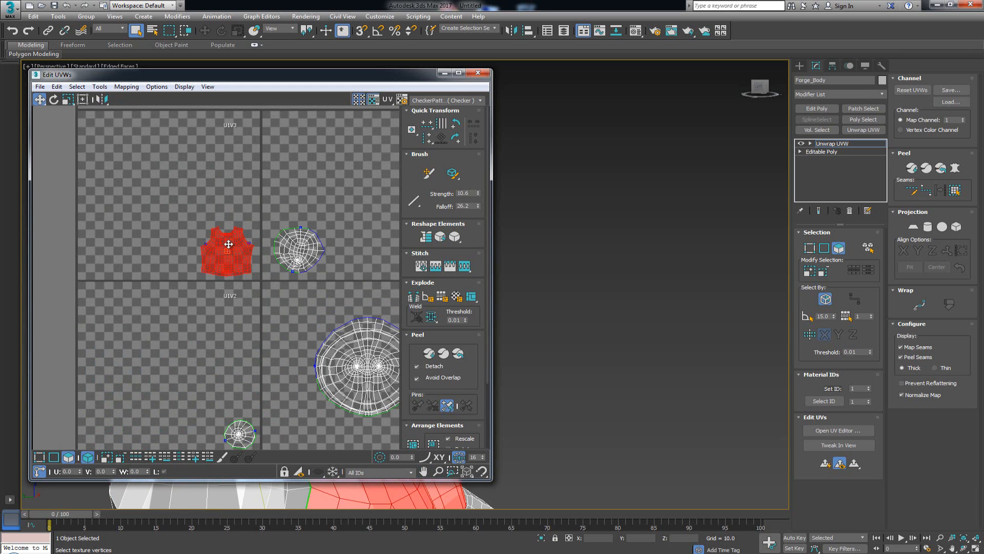
scroll(228, 246, "down", 3)
middle_click_drag(239, 250, 237, 206)
scroll(237, 205, "up", 2)
middle_click_drag(245, 311, 245, 203)
scroll(245, 203, "up", 2)
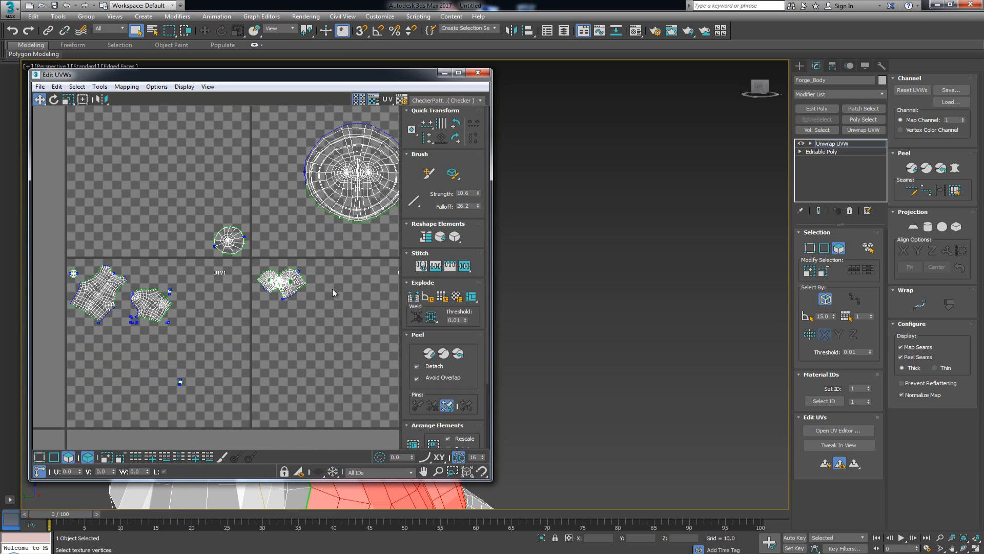
scroll(267, 231, "down", 2)
middle_click_drag(332, 289, 233, 263)
scroll(233, 263, "up", 2)
scroll(234, 265, "up", 2)
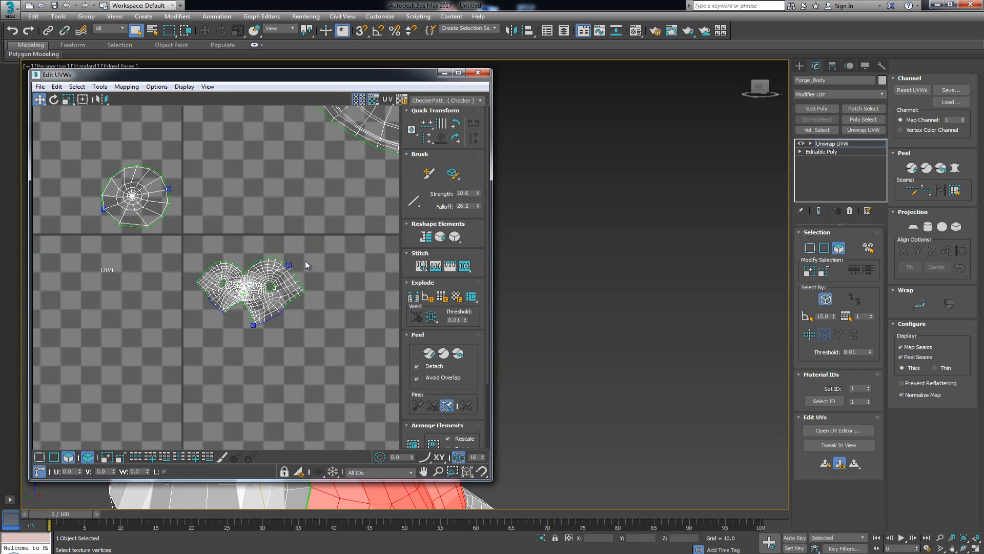
- Move the tiny leftover shell in the lower part of tile U1V1 into tile U3V1
scroll(273, 232, "down", 4)
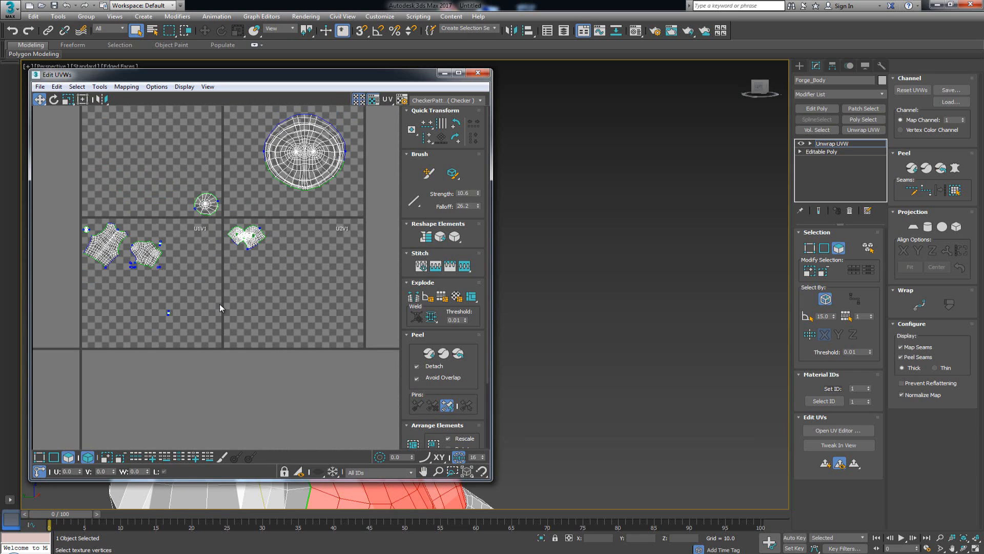
scroll(159, 325, "down", 1)
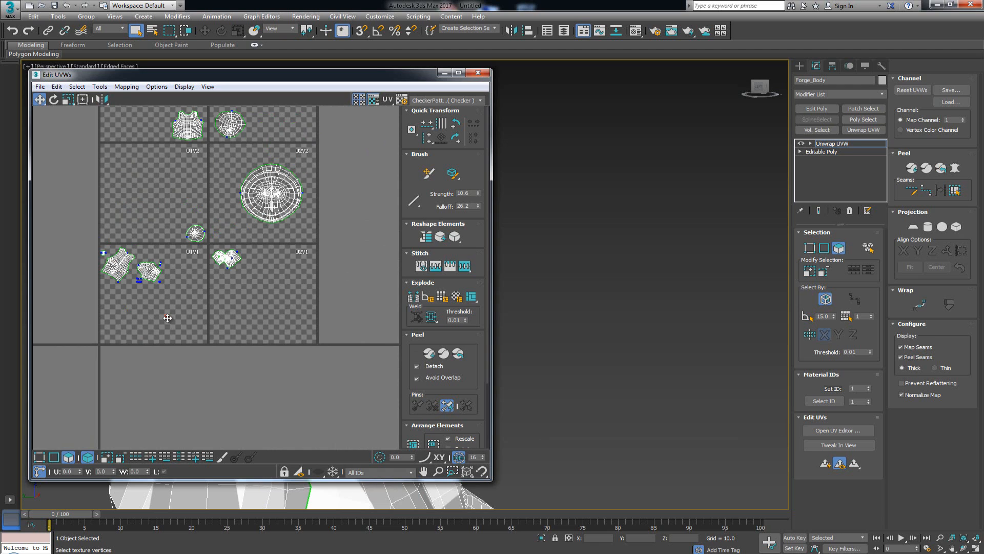
left_click_drag(167, 317, 325, 251)
scroll(325, 251, "down", 1)
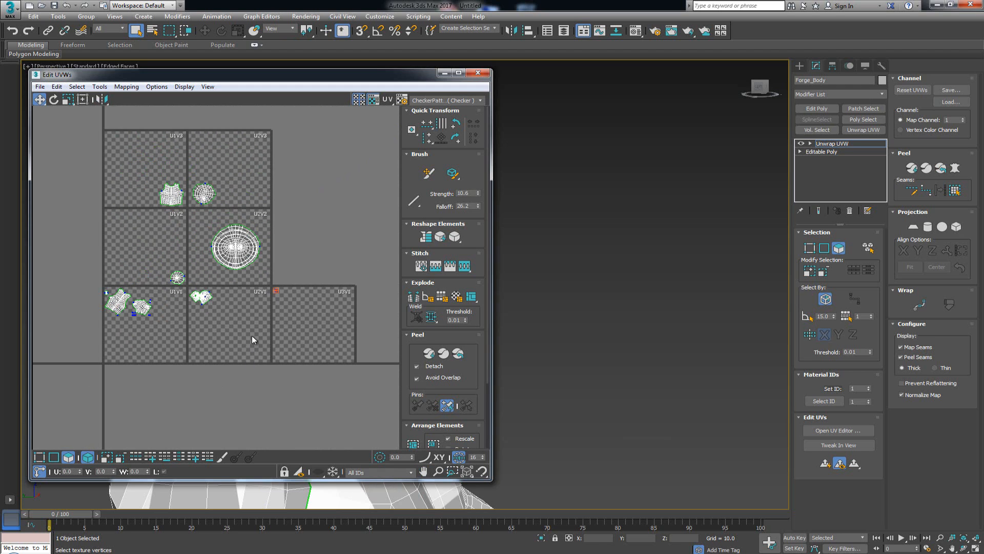
- Close the UV editor, clear the face selection and review the seams on the whole character body
left_click(475, 76)
scroll(454, 112, "down", 4)
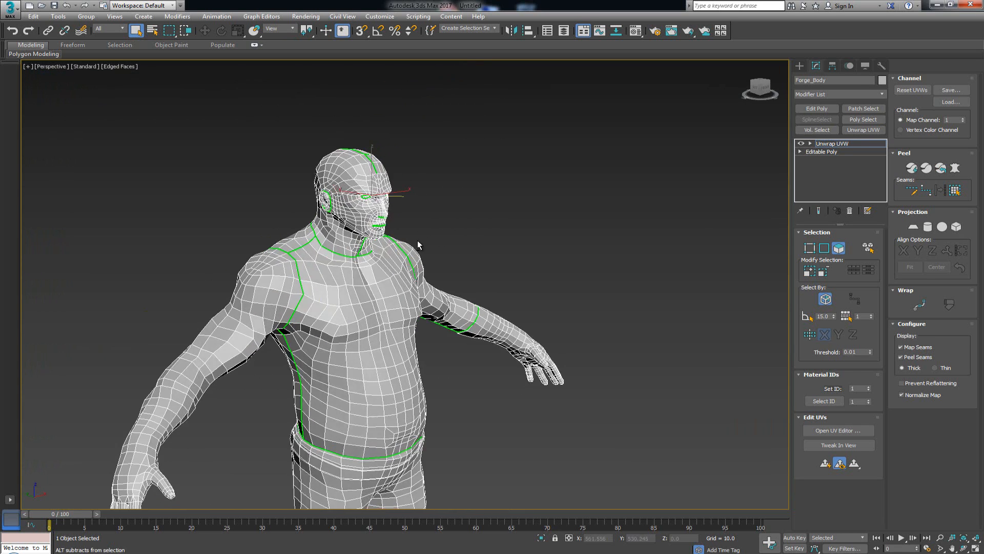
middle_click_drag(417, 240, 392, 244, "alt")
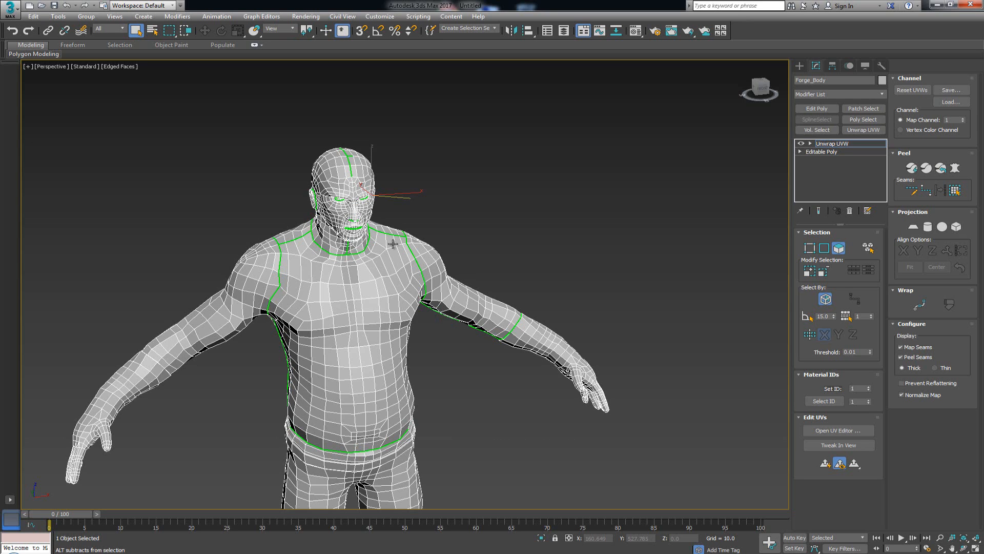
left_click(428, 166)
mouse_move(421, 182)
middle_mouse_down("alt")
mouse_move(410, 189)
mouse_move(411, 149)
mouse_move(412, 180)
middle_mouse_up("alt")
scroll(411, 151, "down", 4)
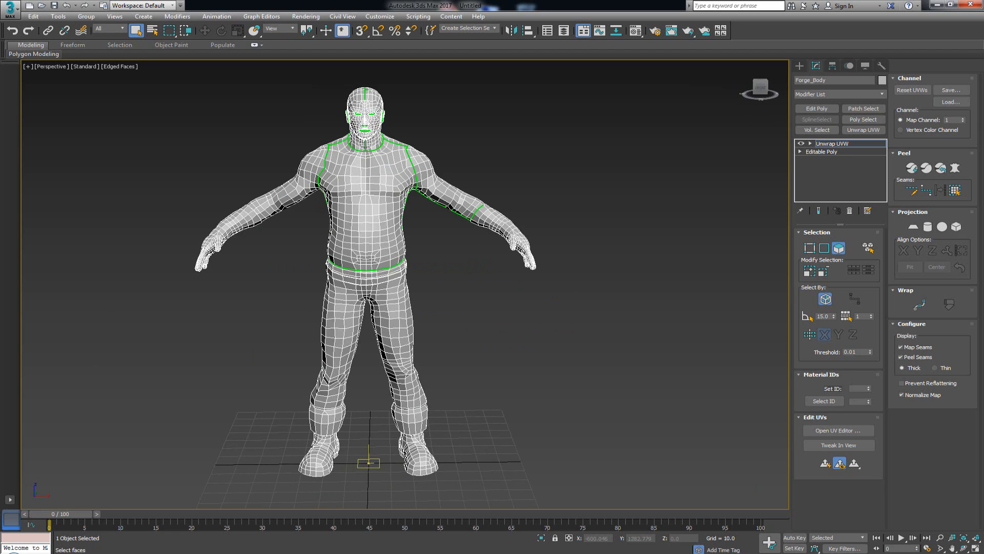